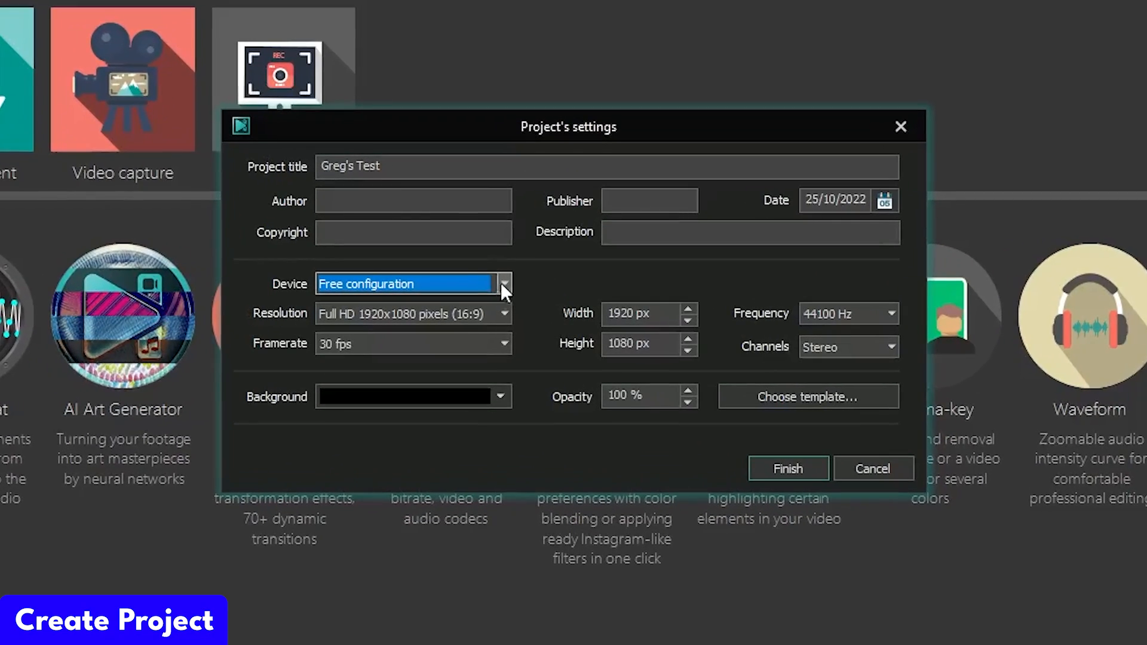
- Set the new project's device to YouTube and framerate to 30 fps, and create the project
click(504, 285)
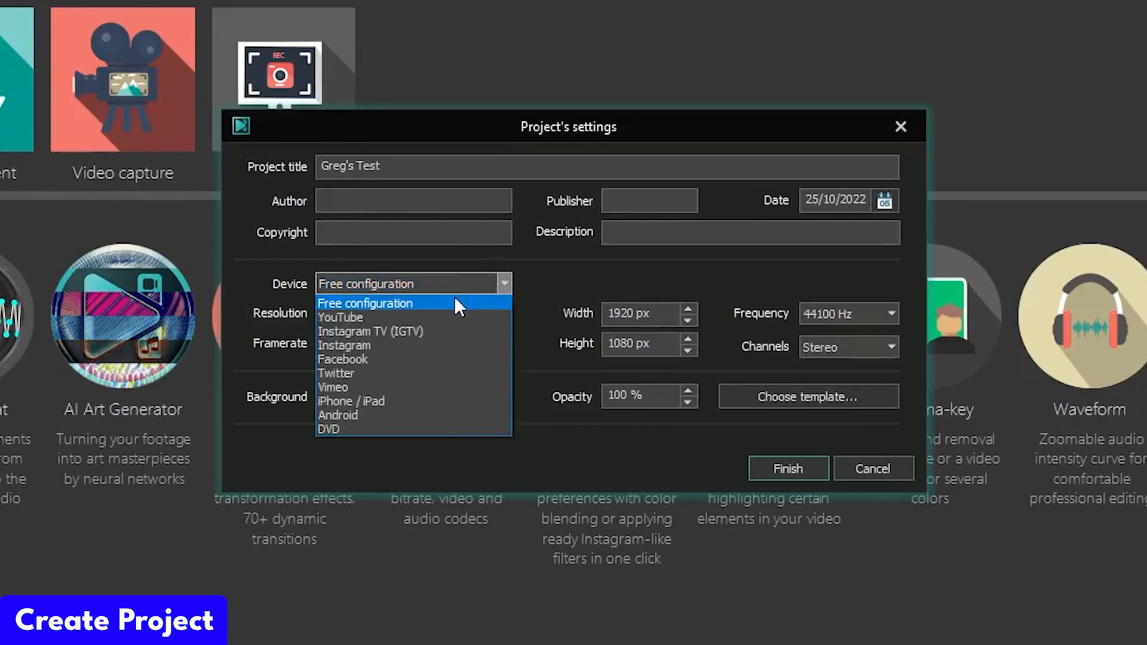
click(430, 321)
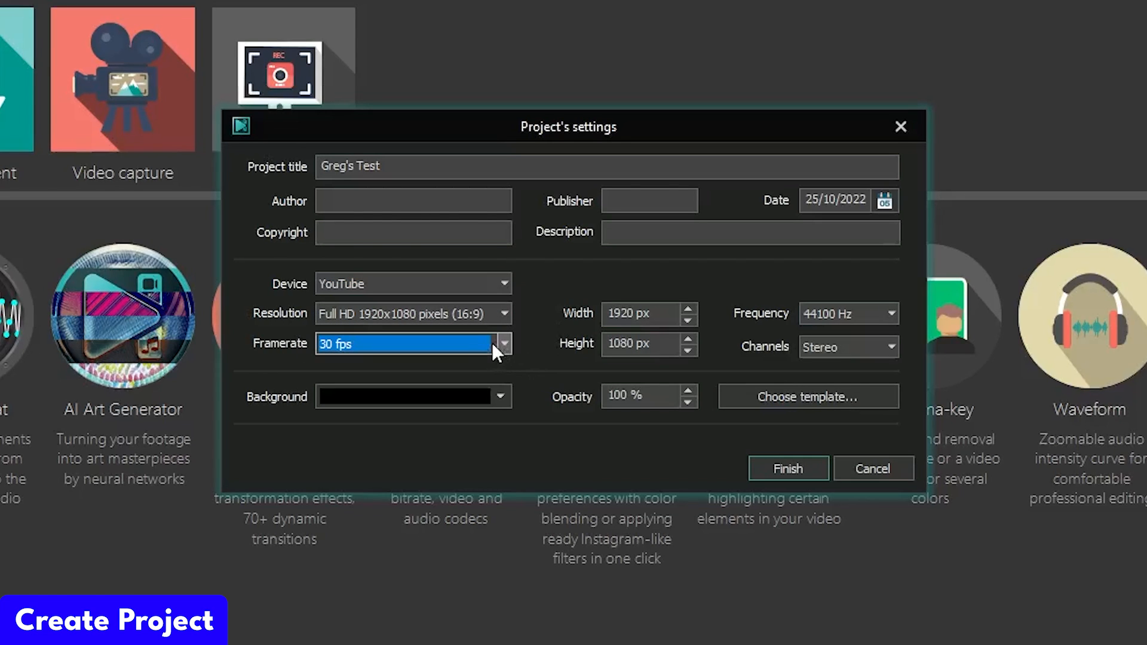
click(494, 346)
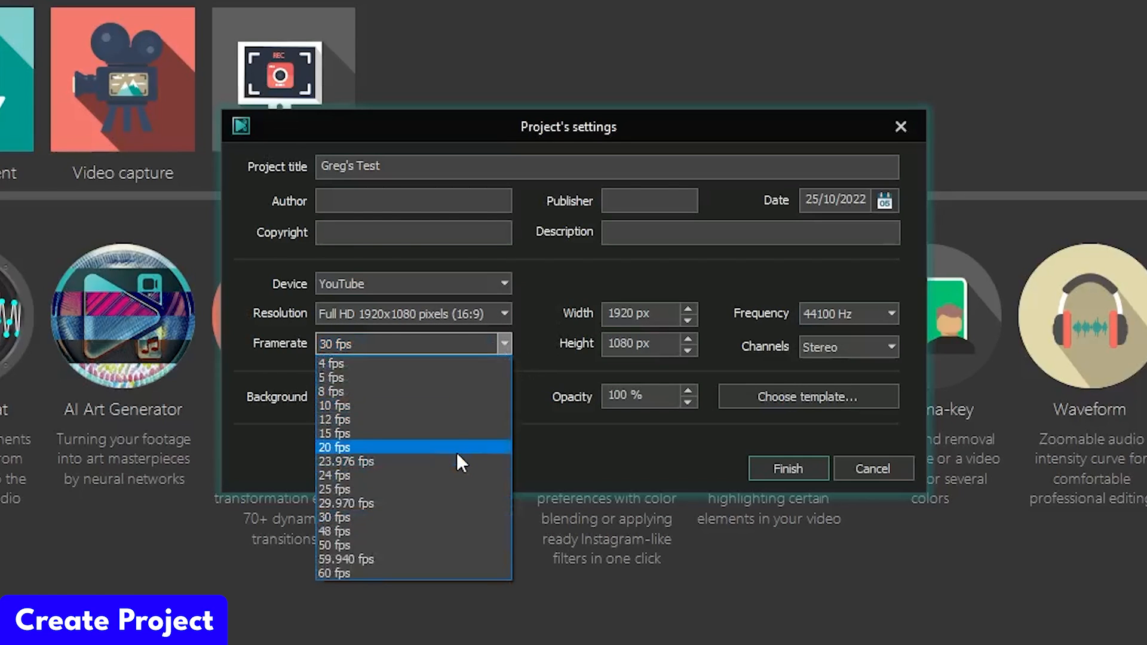
click(415, 515)
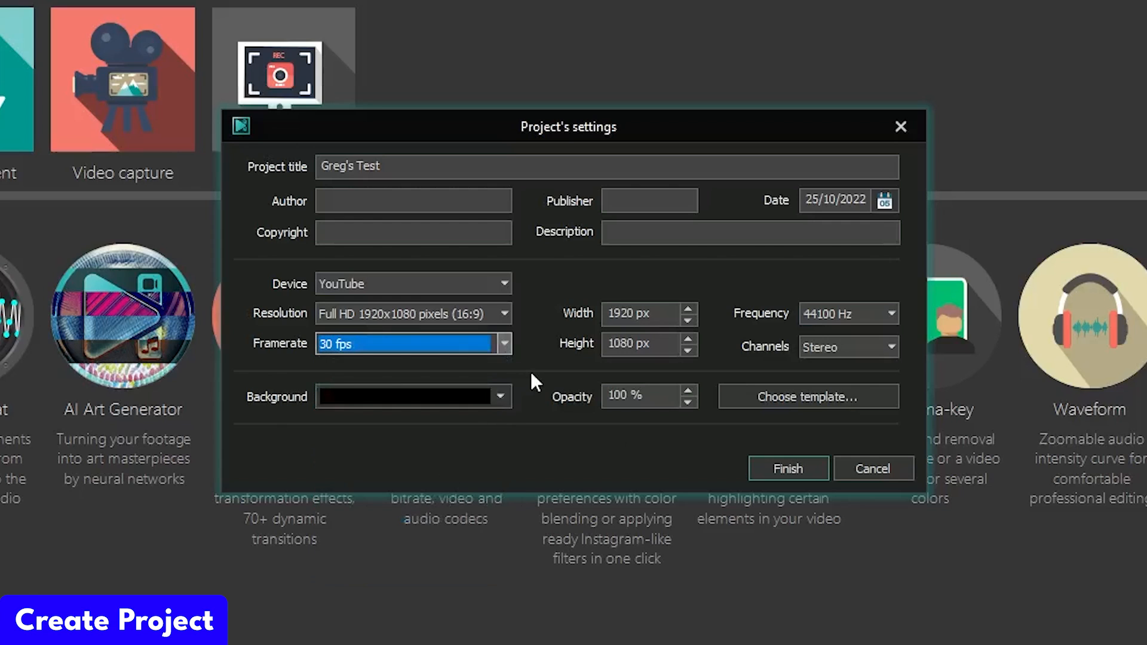
click(775, 475)
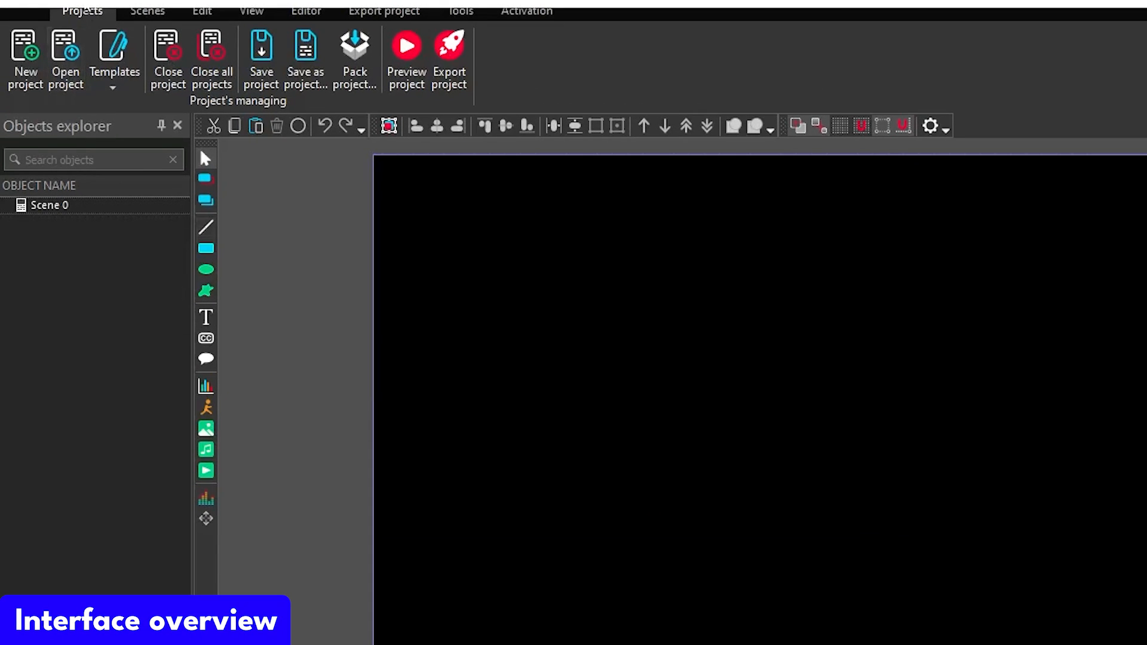
- Examine the available scene, editing, view, effects, export, conversion, application and activation commands, including the Resources and Properties window toggles
click(147, 11)
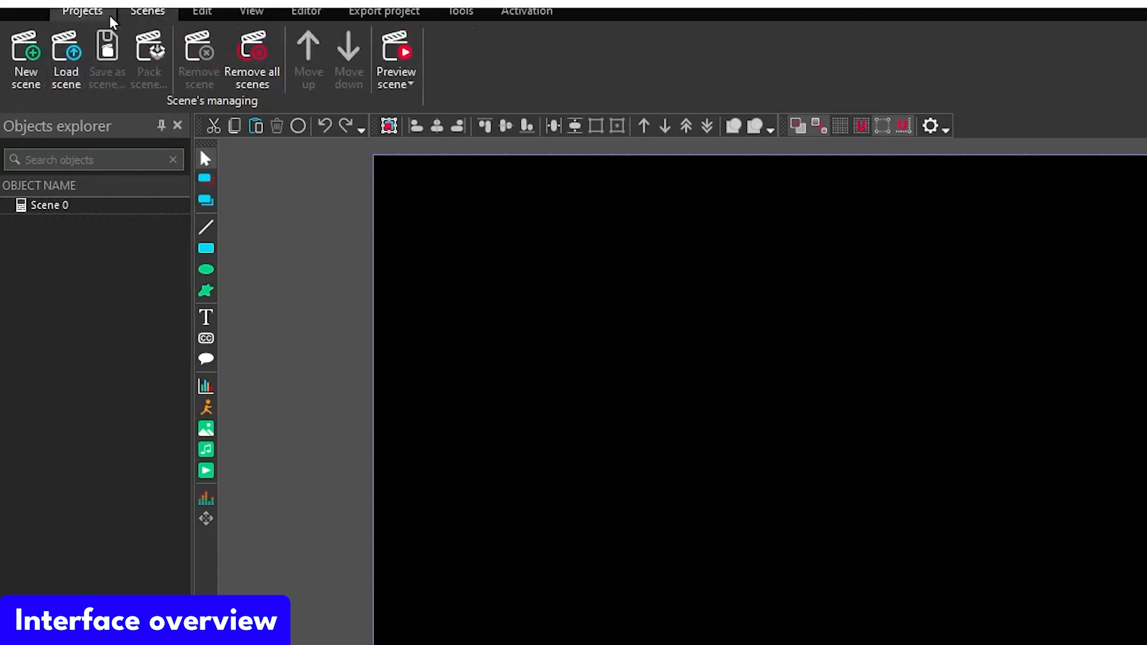
click(198, 17)
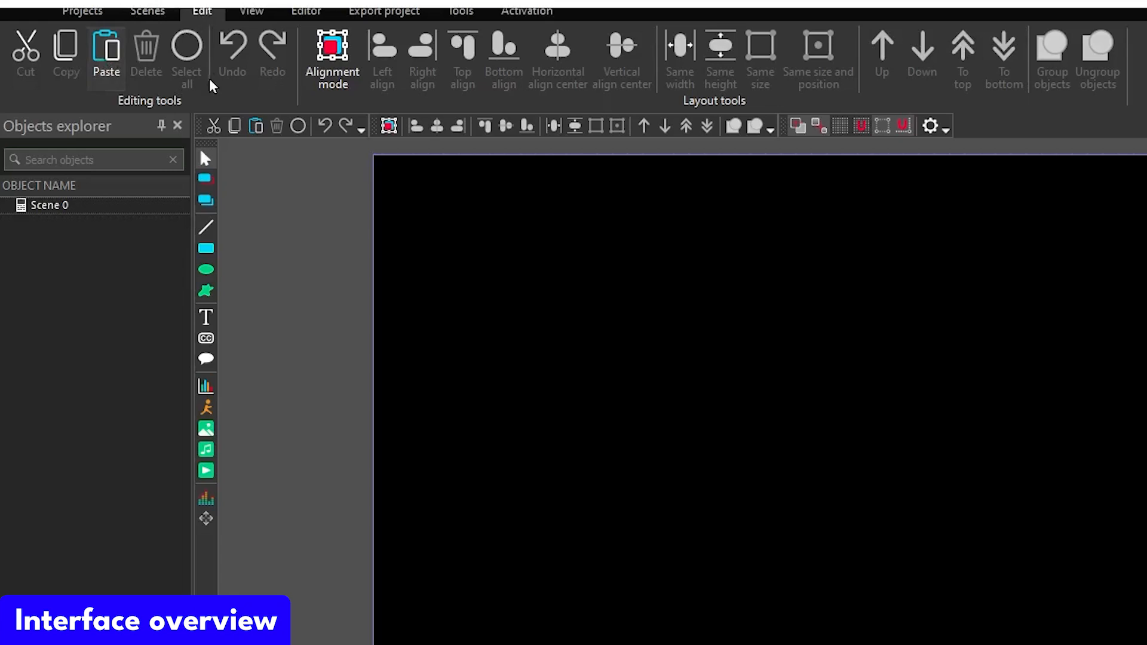
click(247, 18)
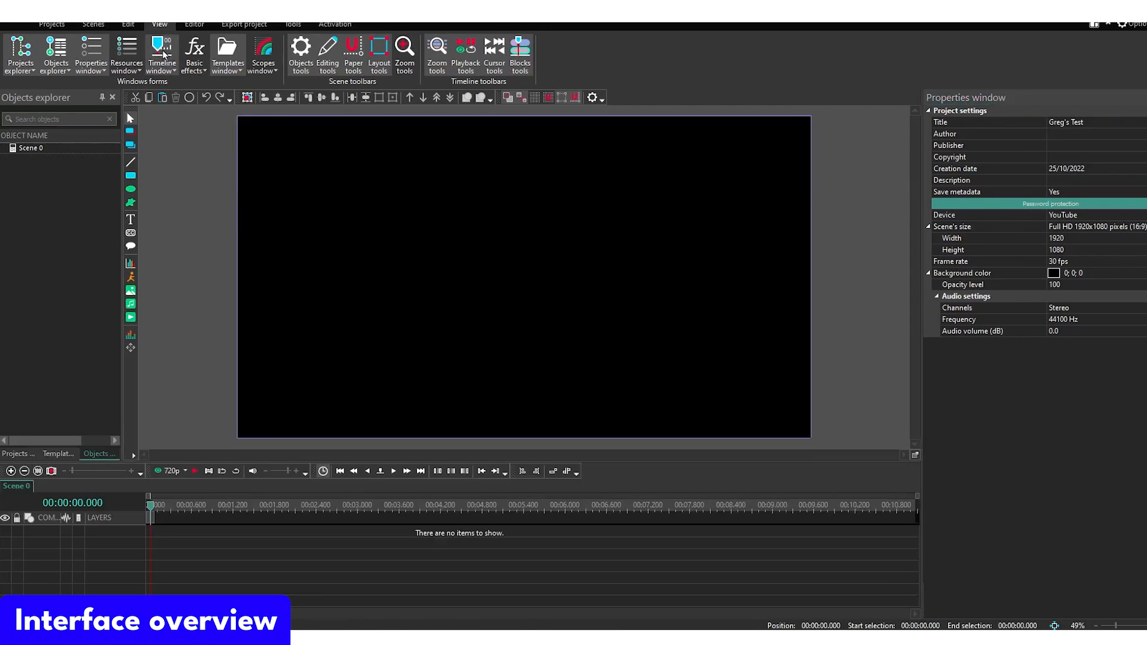
click(126, 54)
click(127, 53)
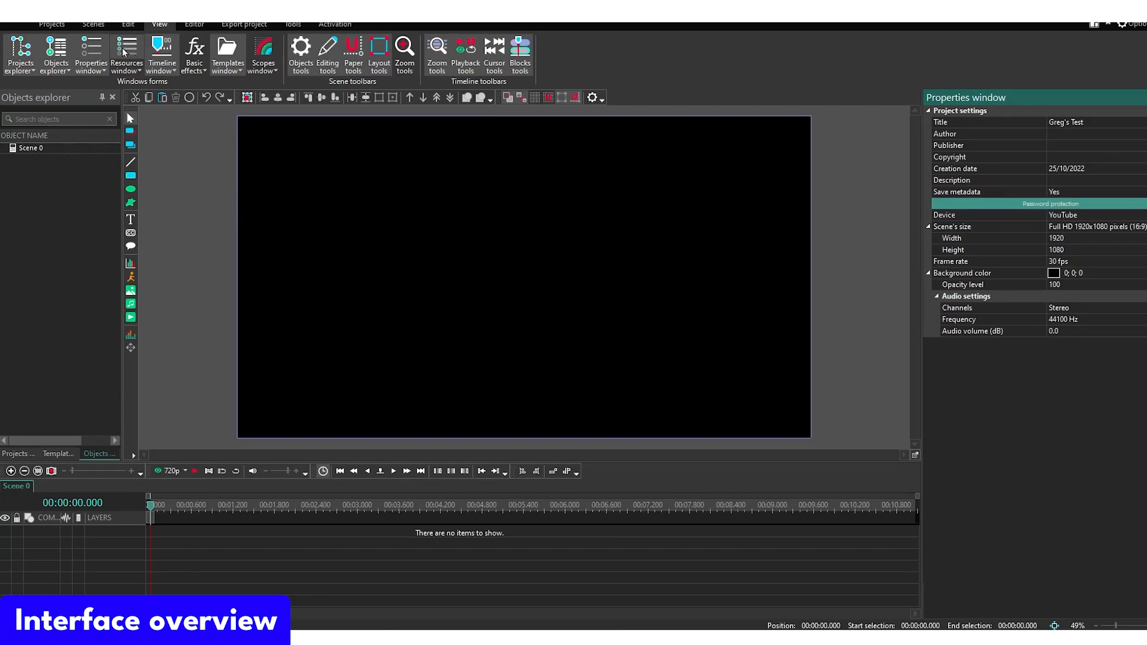
click(93, 56)
click(93, 56)
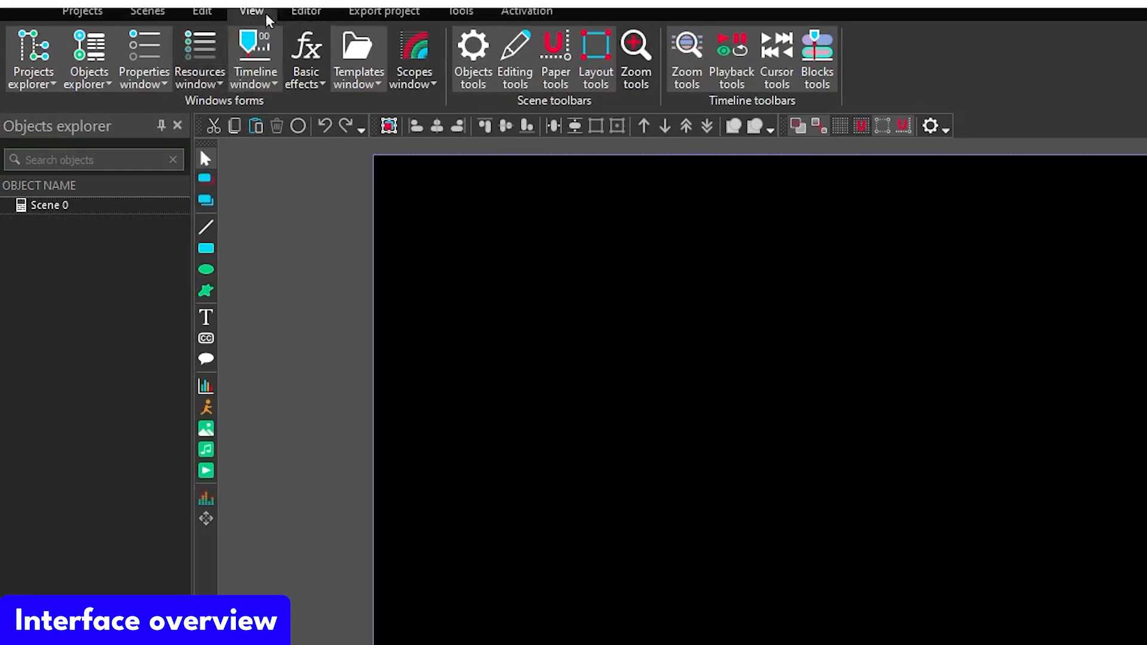
click(302, 12)
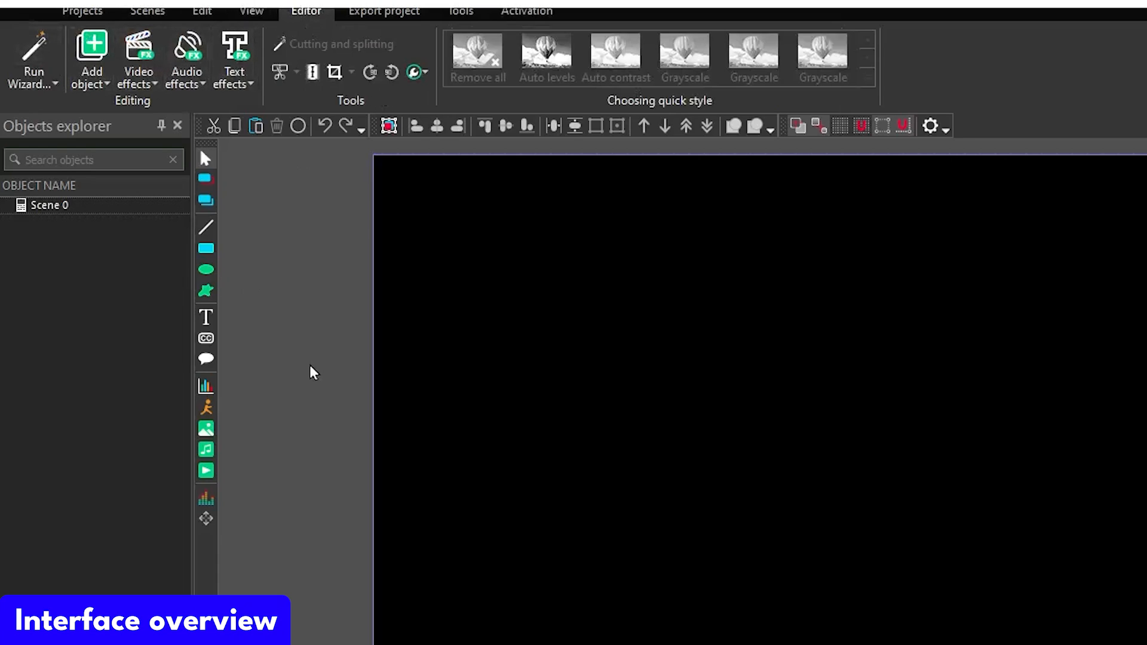
click(373, 14)
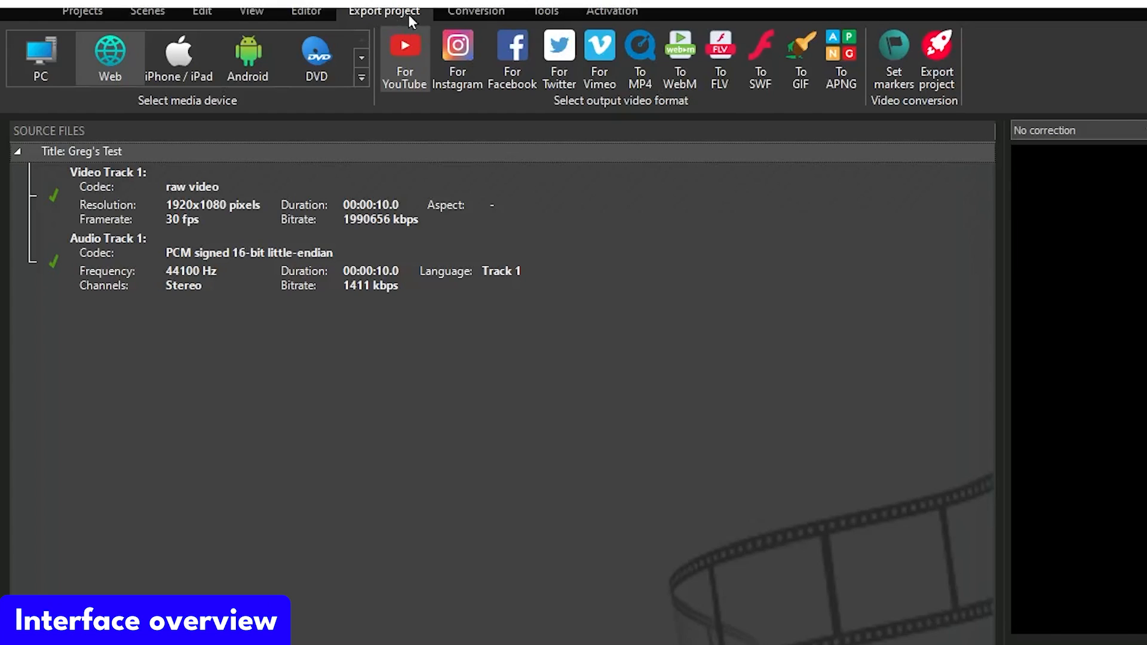
click(467, 17)
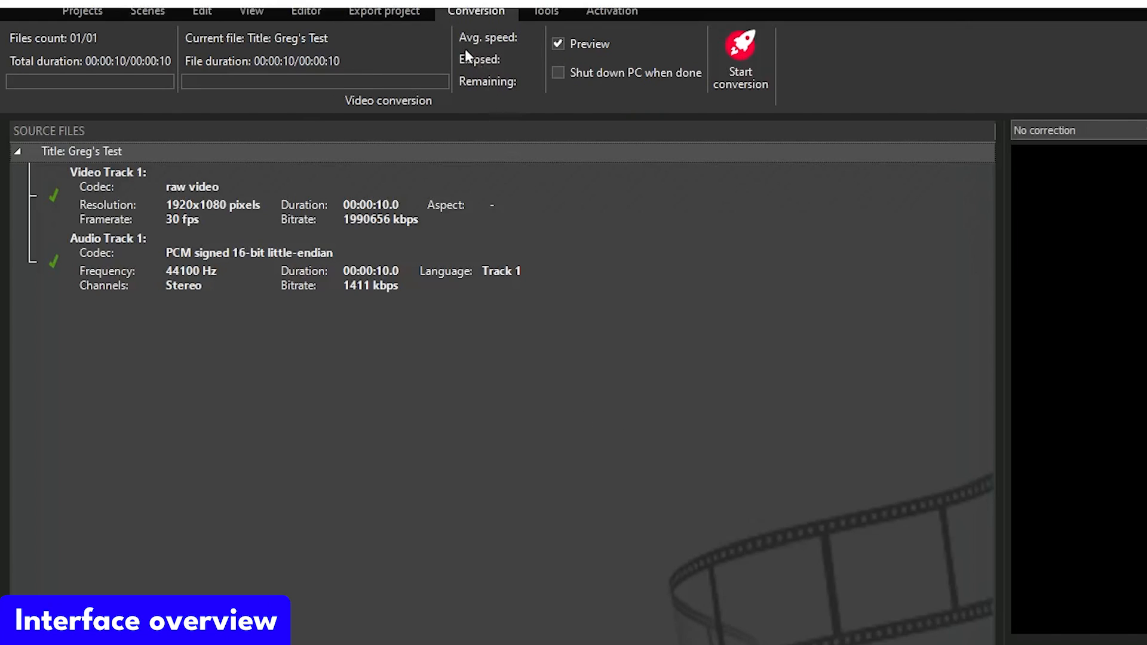
click(536, 14)
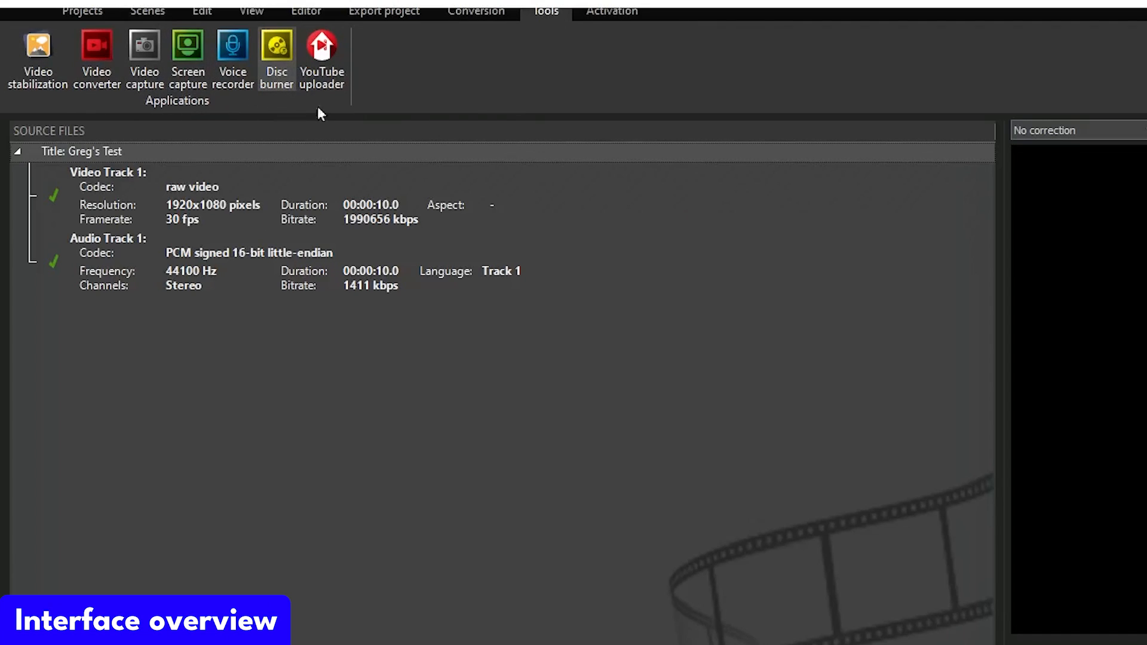
click(609, 17)
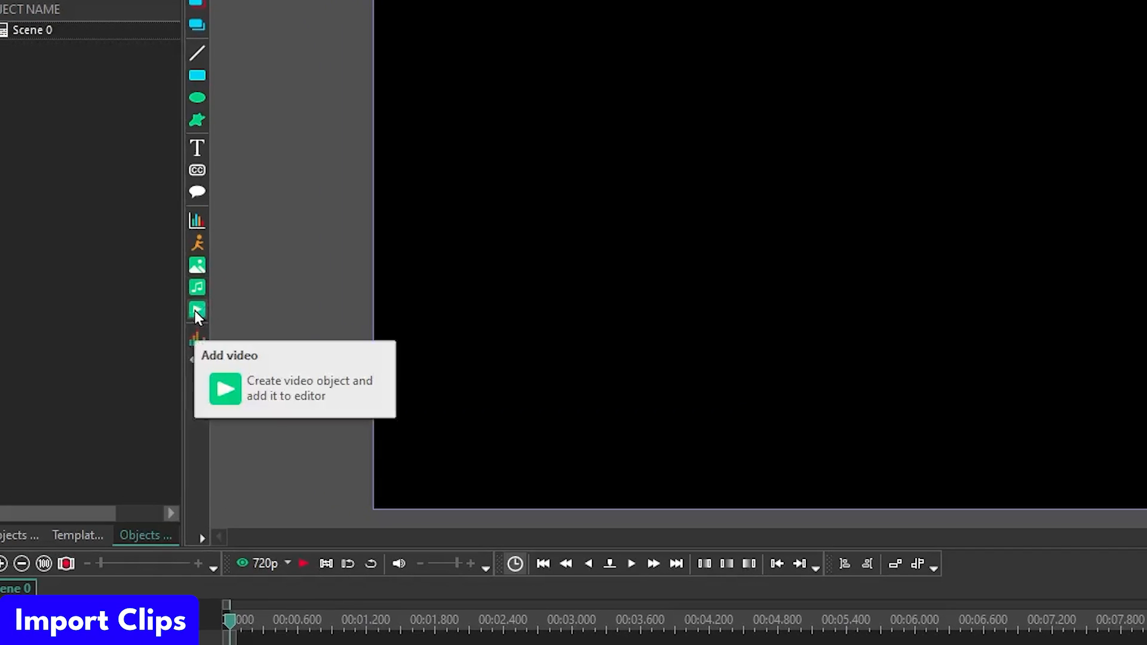
- Hide the objects toolbar and show it again
click(87, 314)
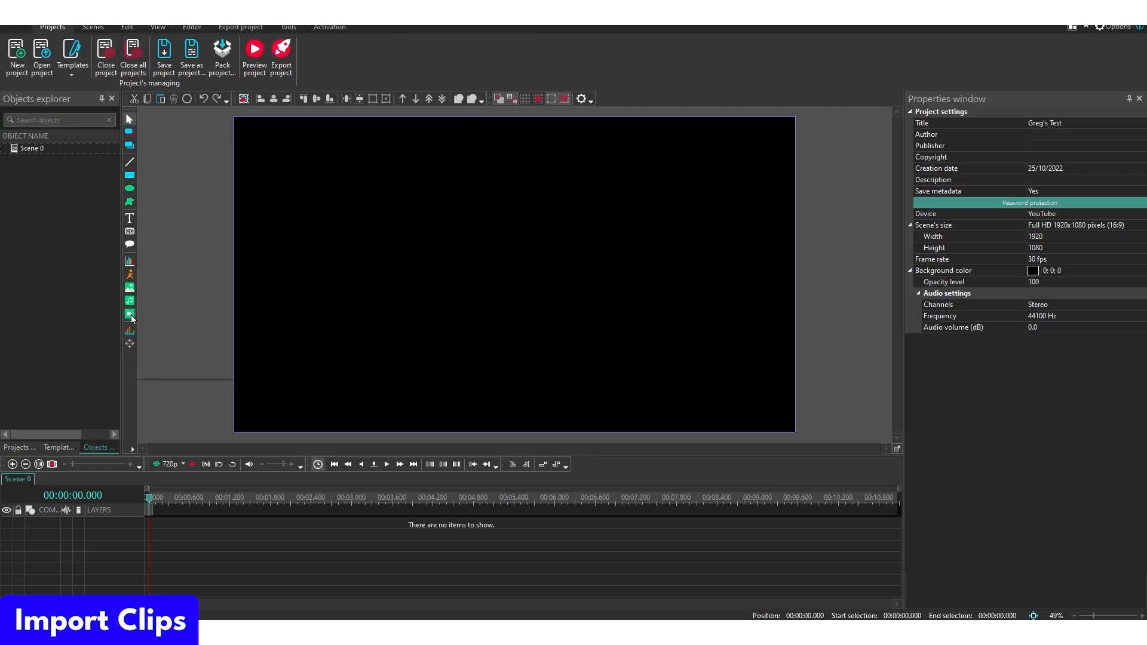
click(159, 28)
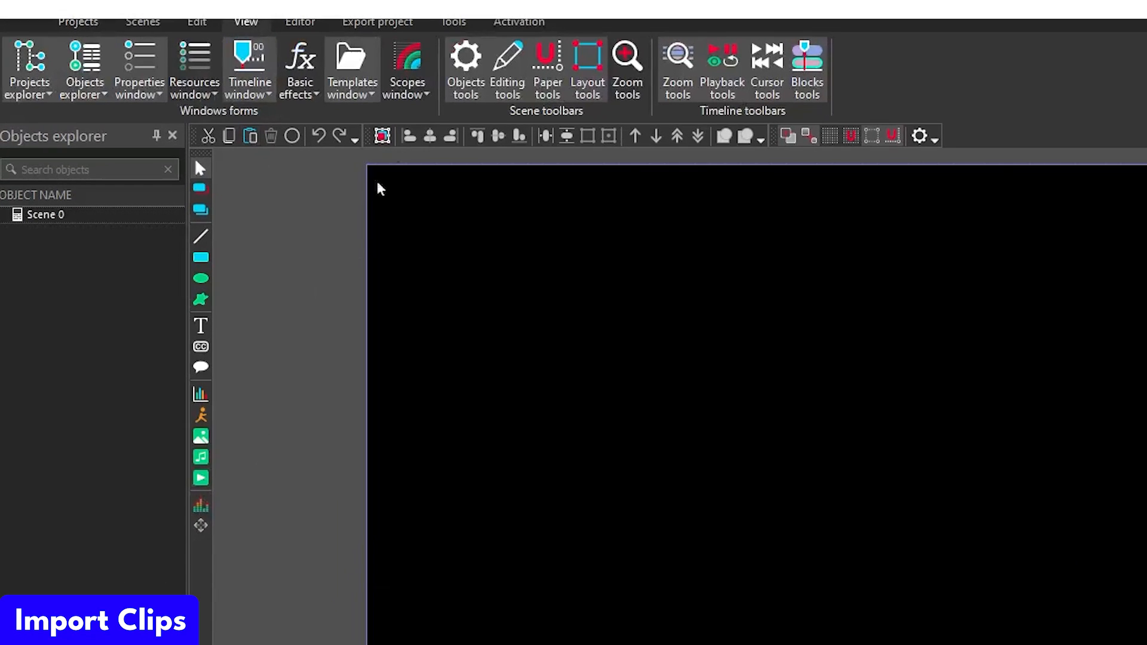
click(467, 88)
click(466, 89)
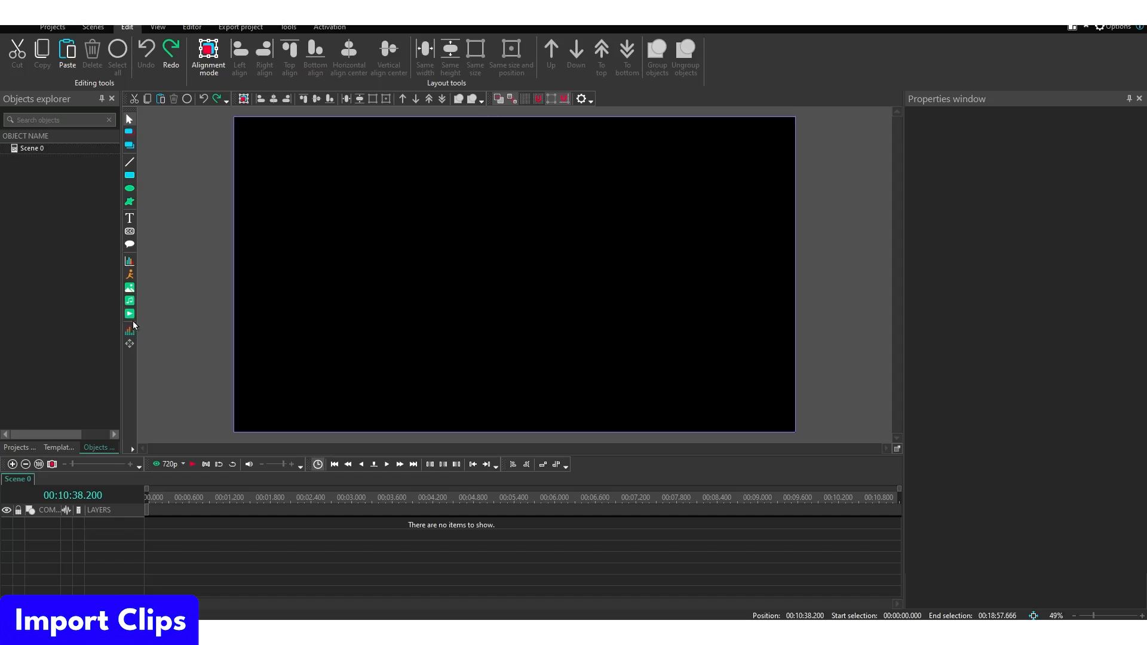
- Add the video file C0014.MP4 from the "20220923 YouTube make money" folder as a video object
click(129, 315)
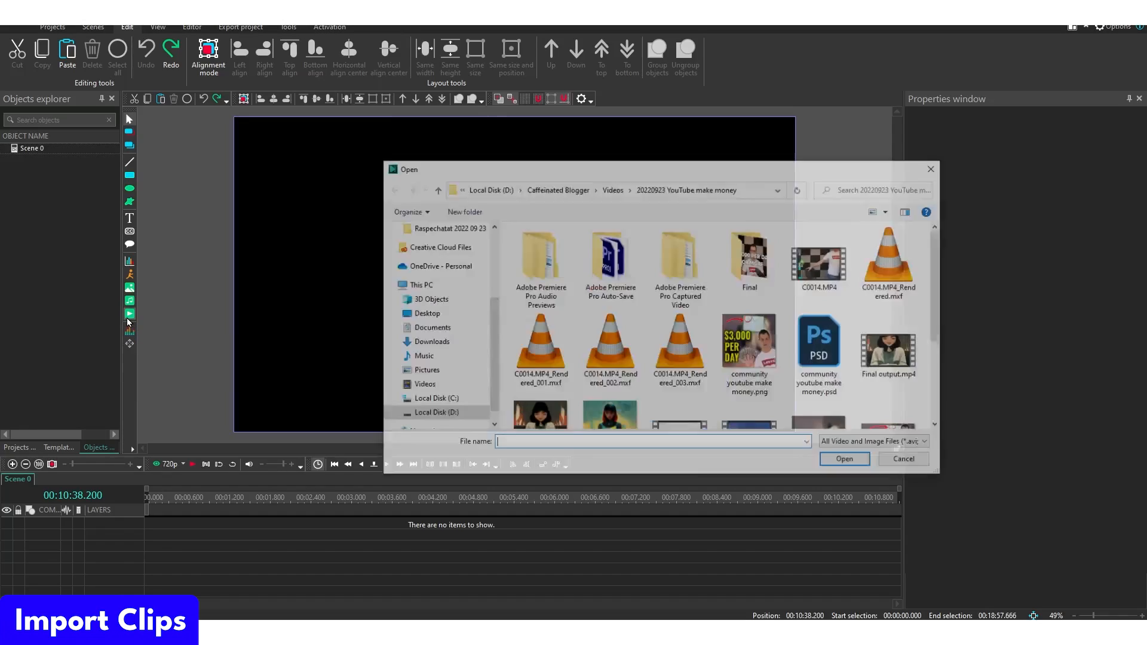
click(798, 261)
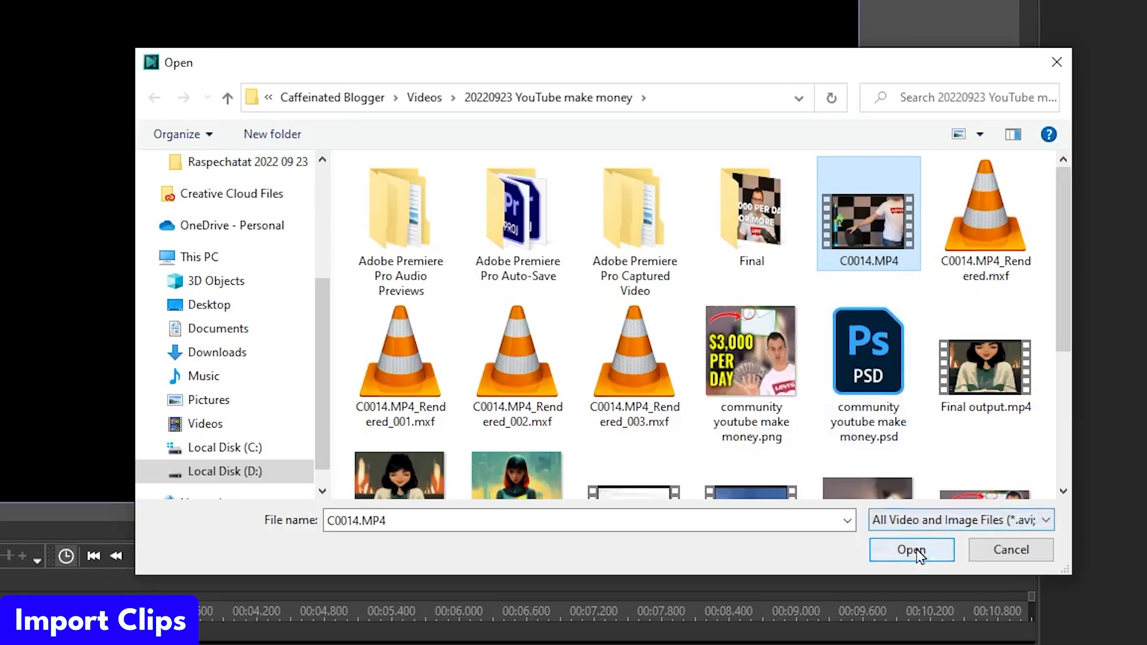
mouse_move(862, 231)
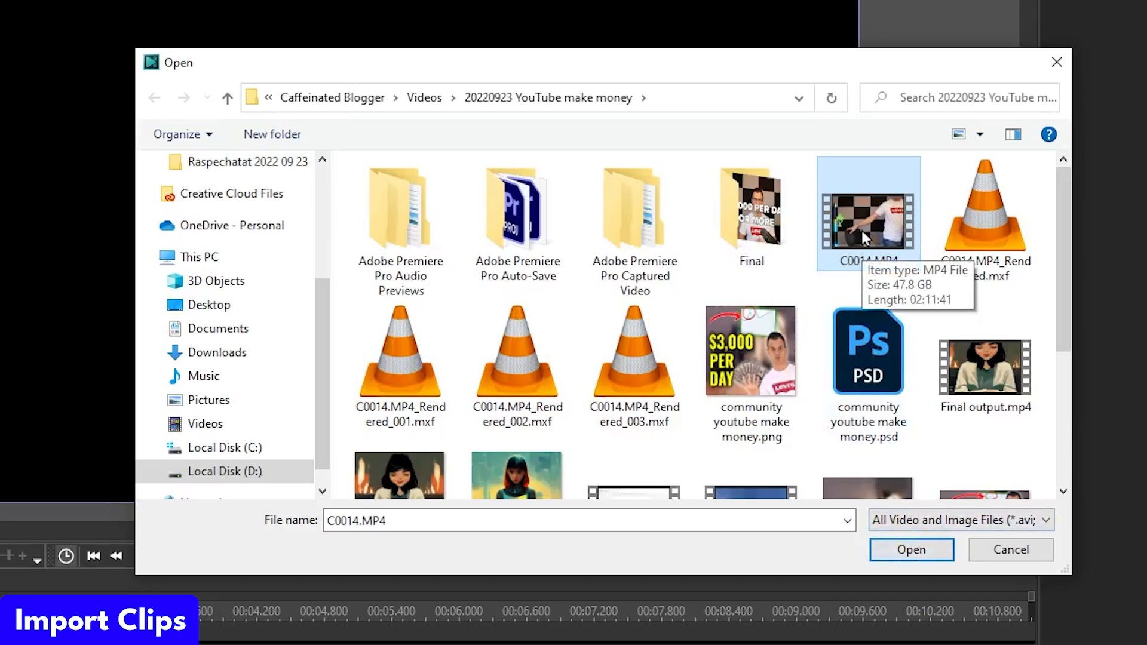
click(897, 551)
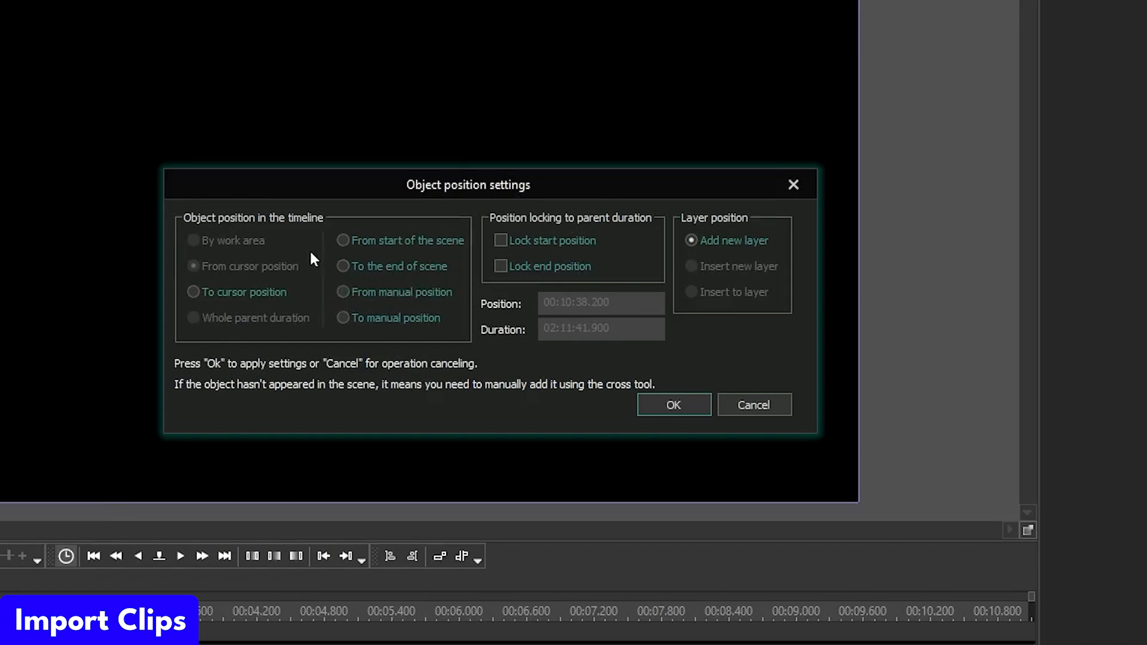
- Try the cursor, scene-start and scene-end placement options for the clip and insert it on a new layer
click(140, 437)
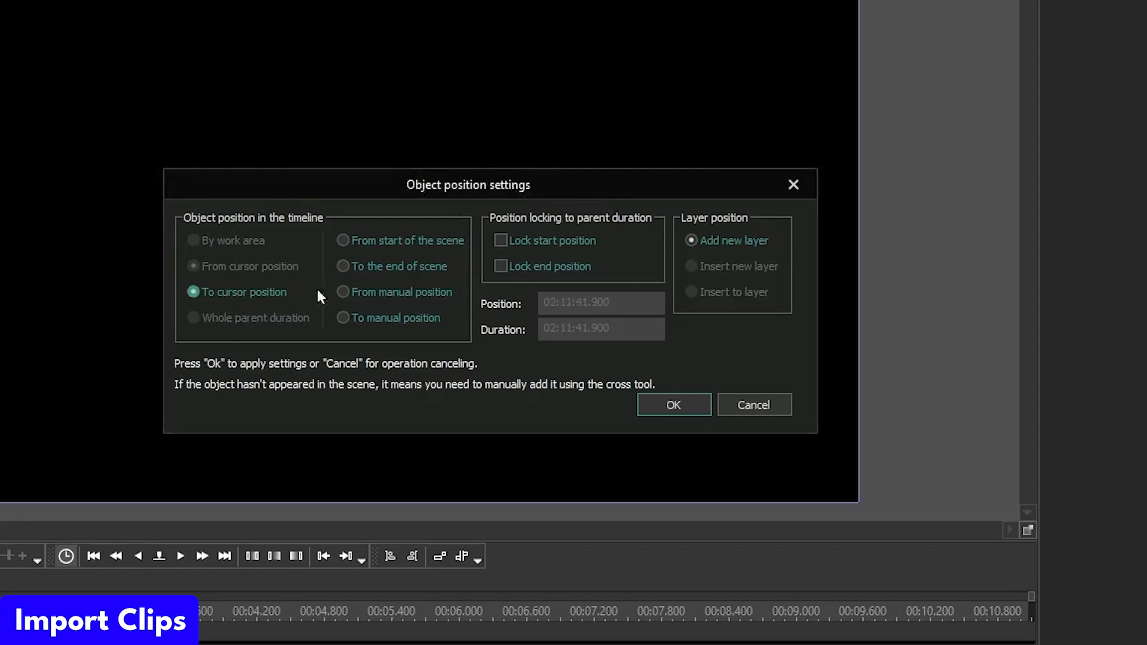
click(419, 242)
click(421, 270)
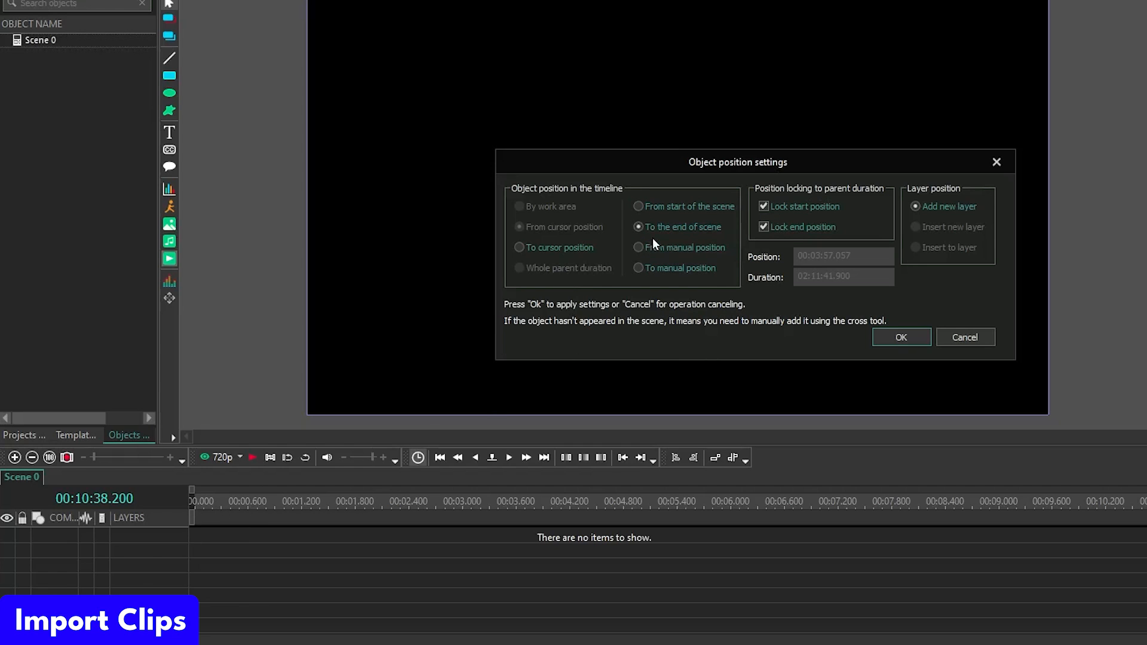
click(902, 336)
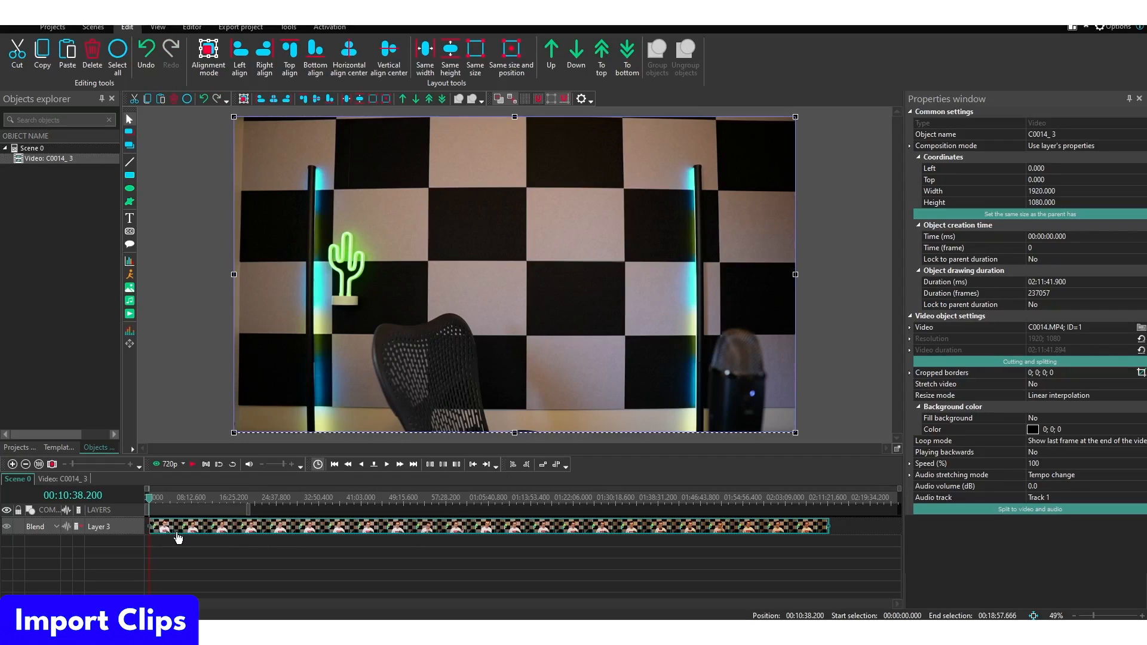
- Scrub through the C0014 clip on the timeline to preview it at several points, leaving the playhead at about 00:16:45
drag(153, 503, 193, 503)
click(210, 501)
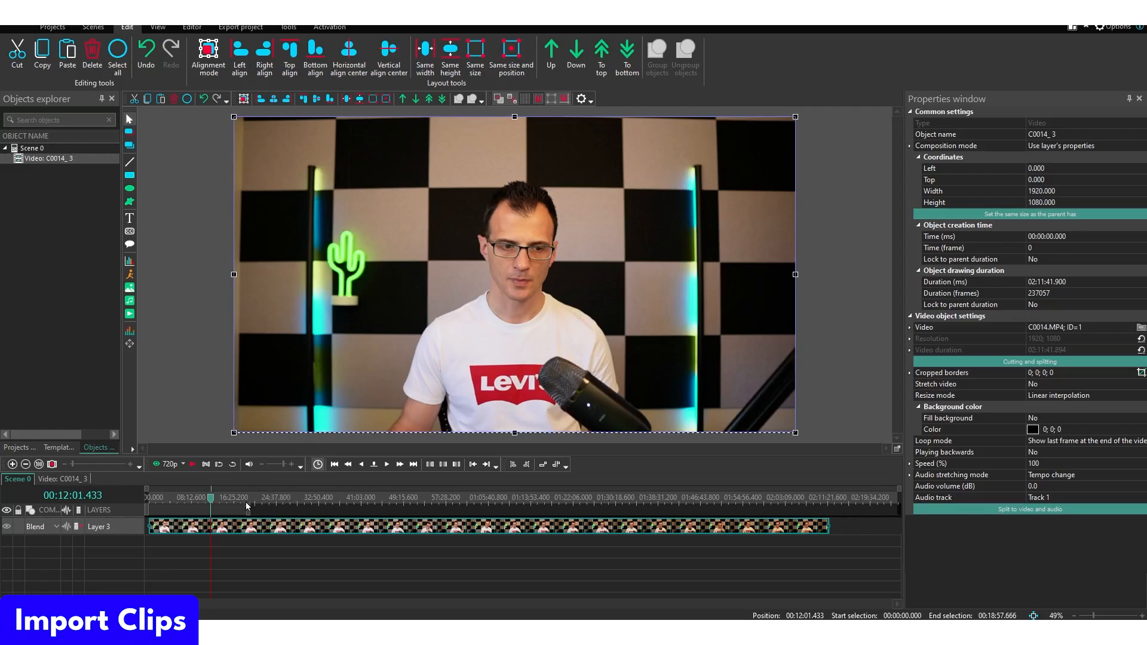
click(234, 502)
click(255, 502)
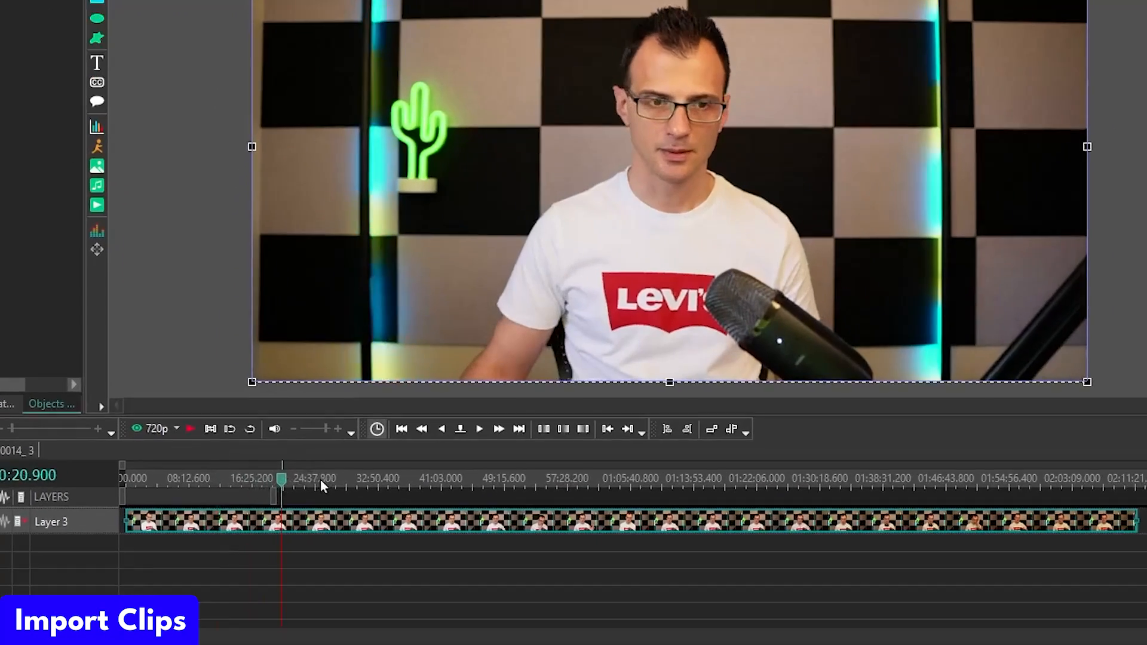
click(321, 482)
click(357, 487)
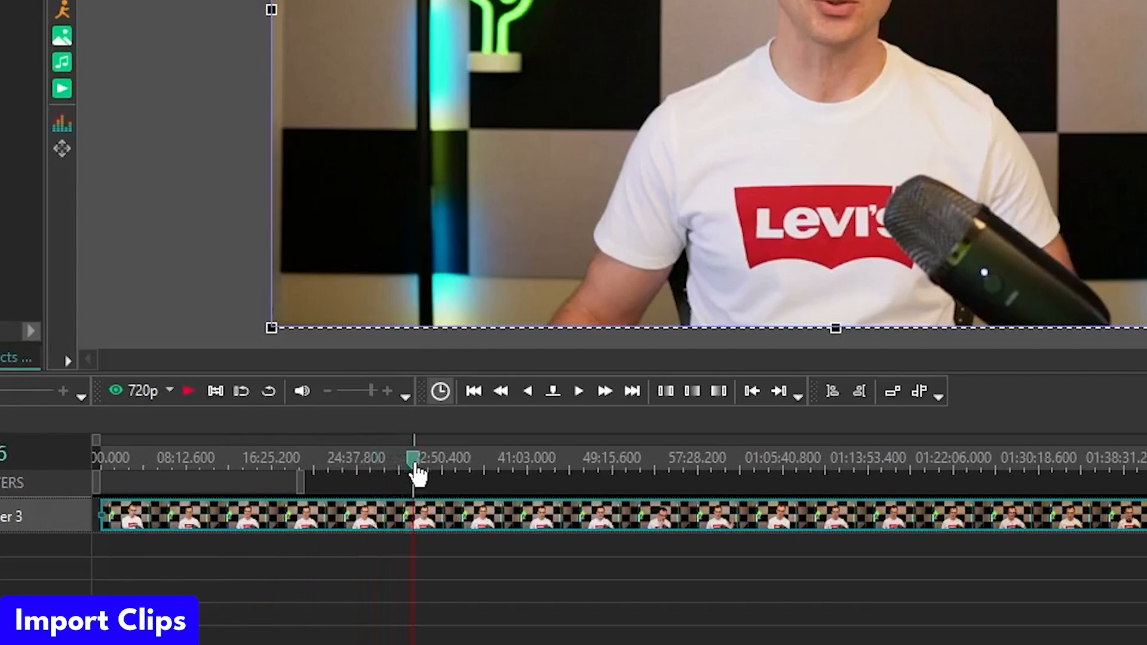
drag(416, 468, 374, 467)
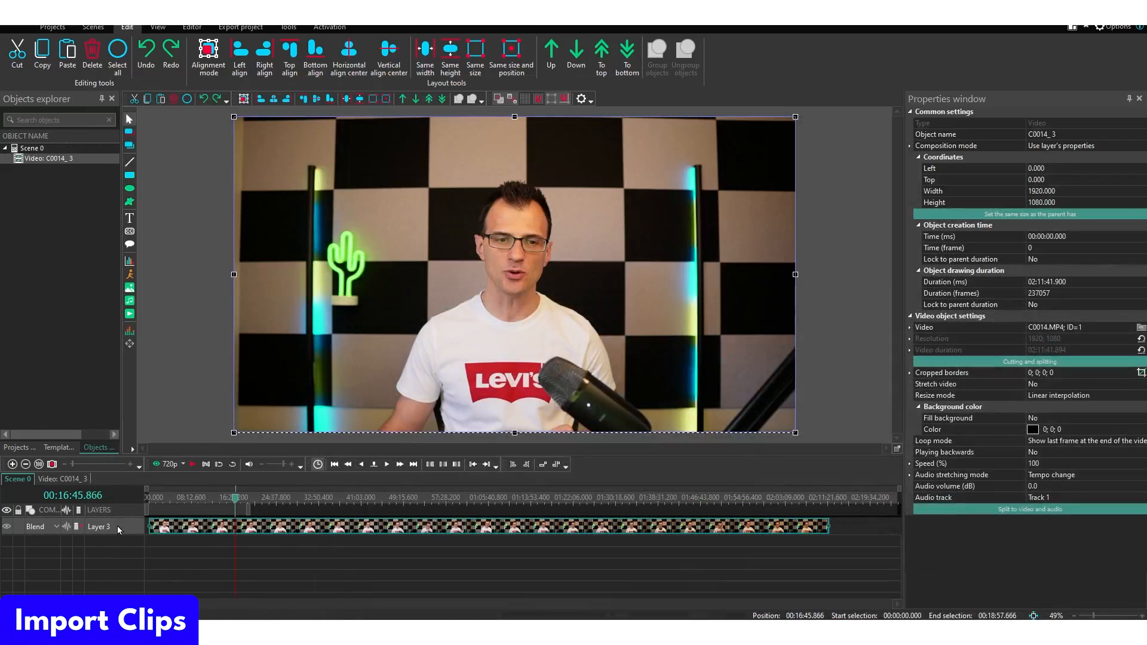
- Show the Resources window and import "screen - youtube make money.mp4" into it from File Explorer
click(157, 26)
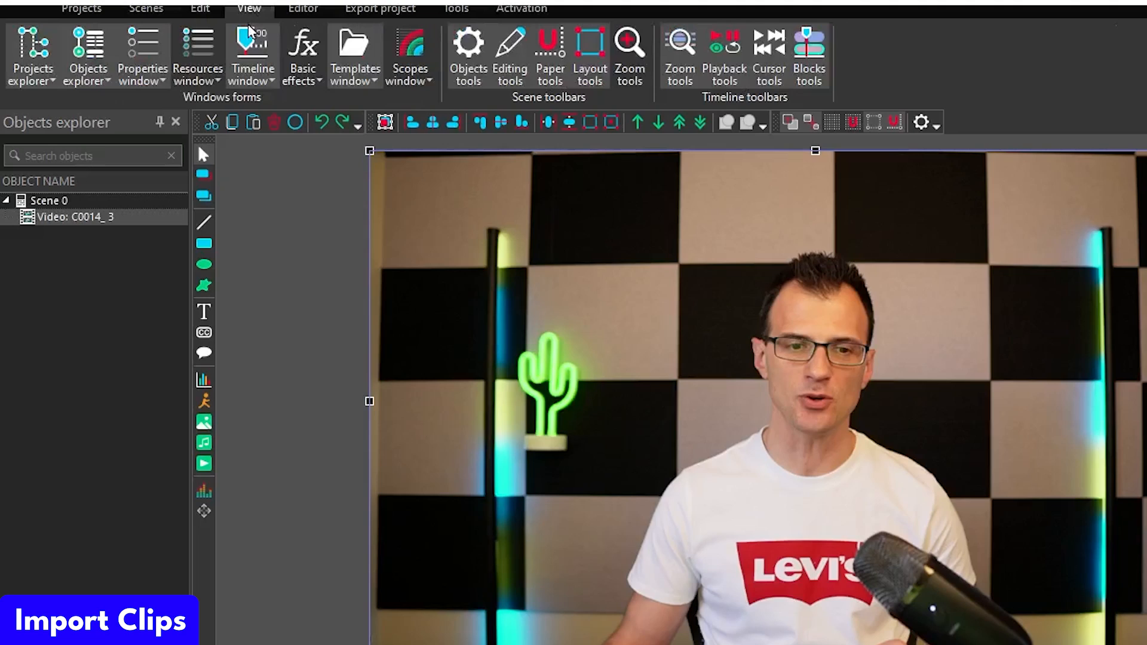
click(197, 48)
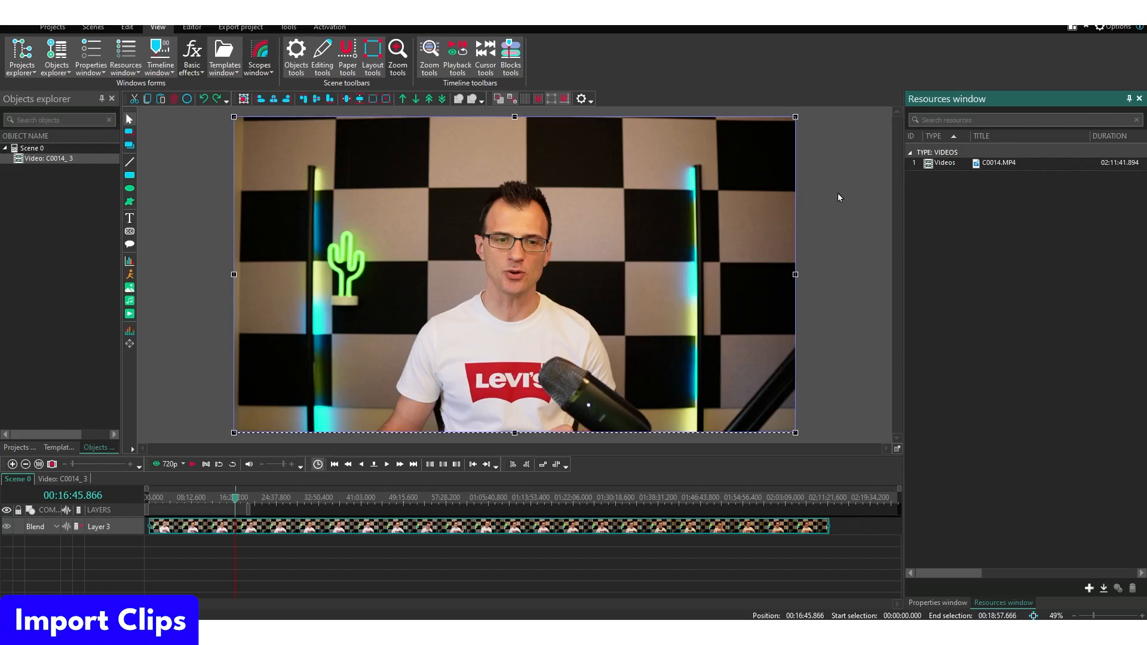
key(alt+Tab)
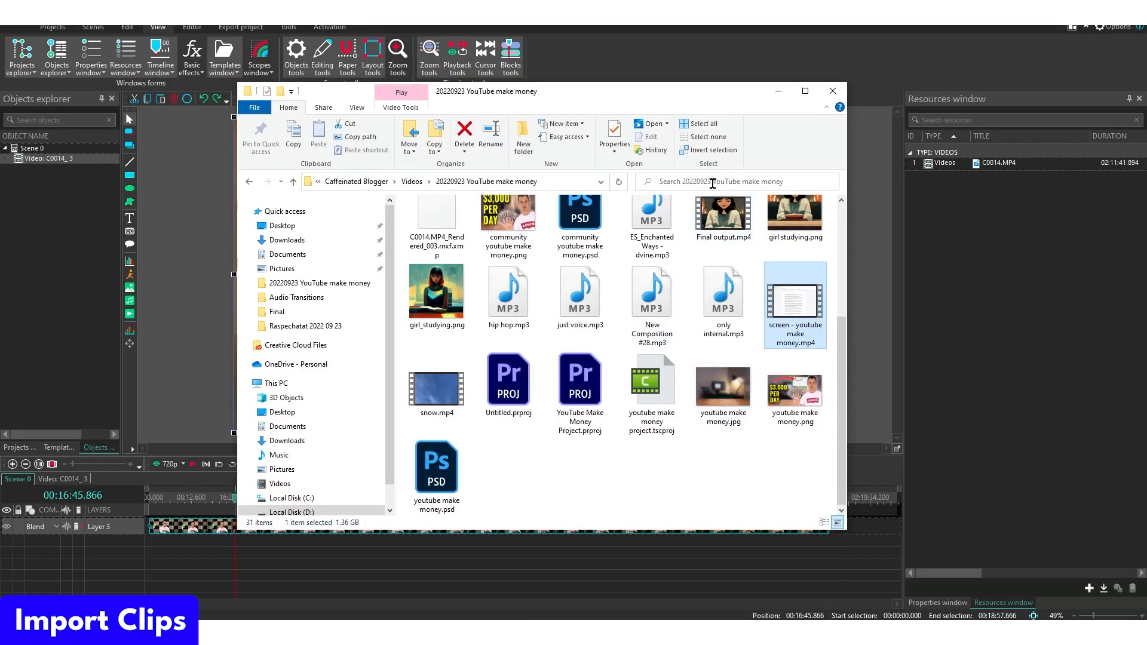
drag(702, 108, 581, 92)
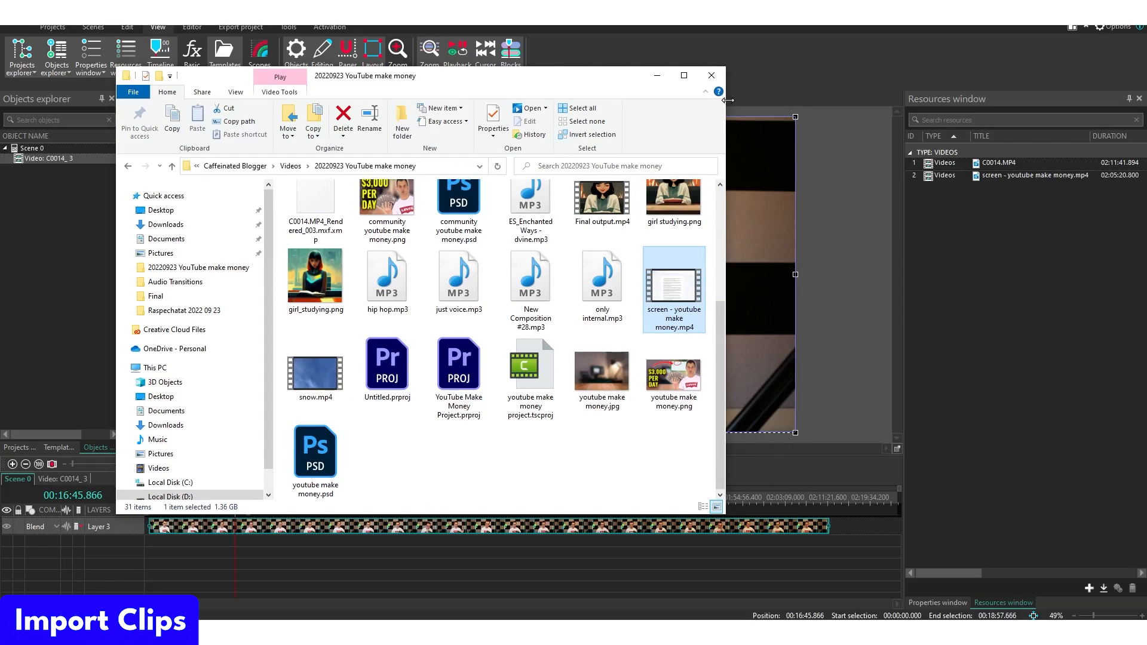
click(657, 75)
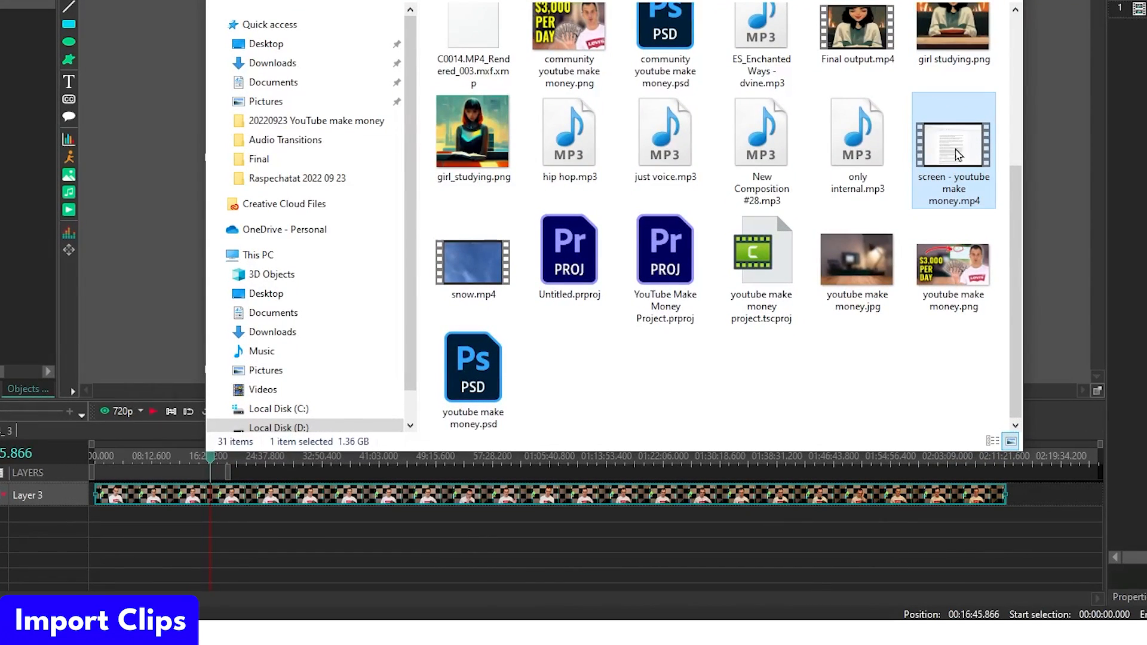
- Place "screen - youtube make money.mp4" on its own timeline layer, starting at the playhead
drag(958, 156, 154, 529)
click(267, 464)
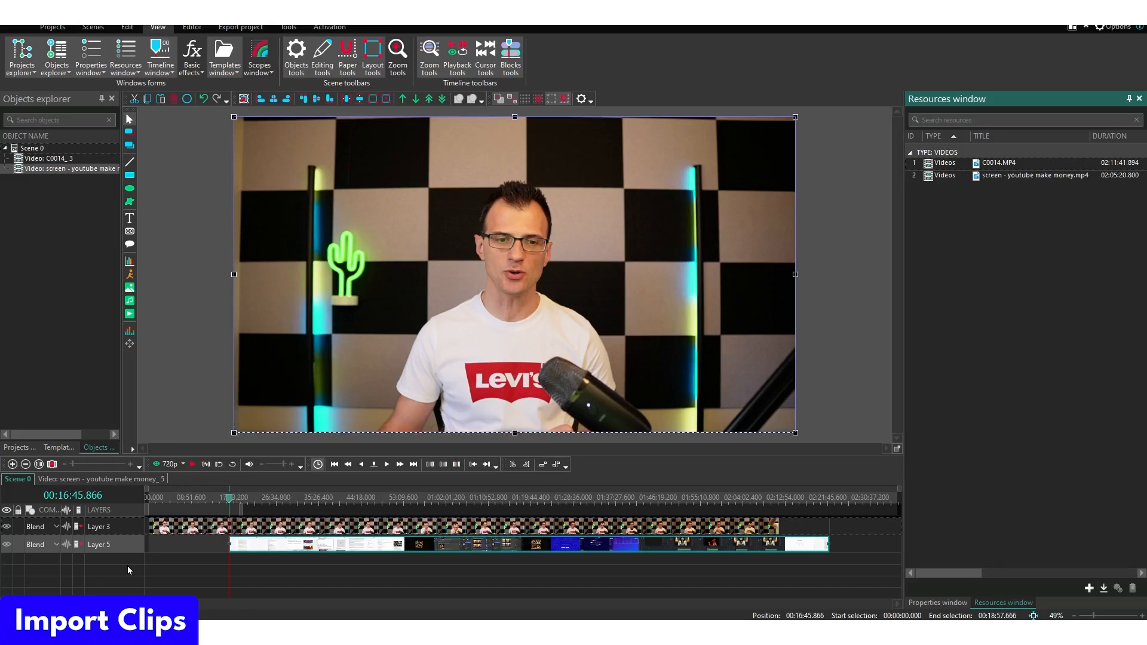
- Move Layer 5 with the screen recording above Layer 3 and preview the scene at about 00:28:49
click(113, 550)
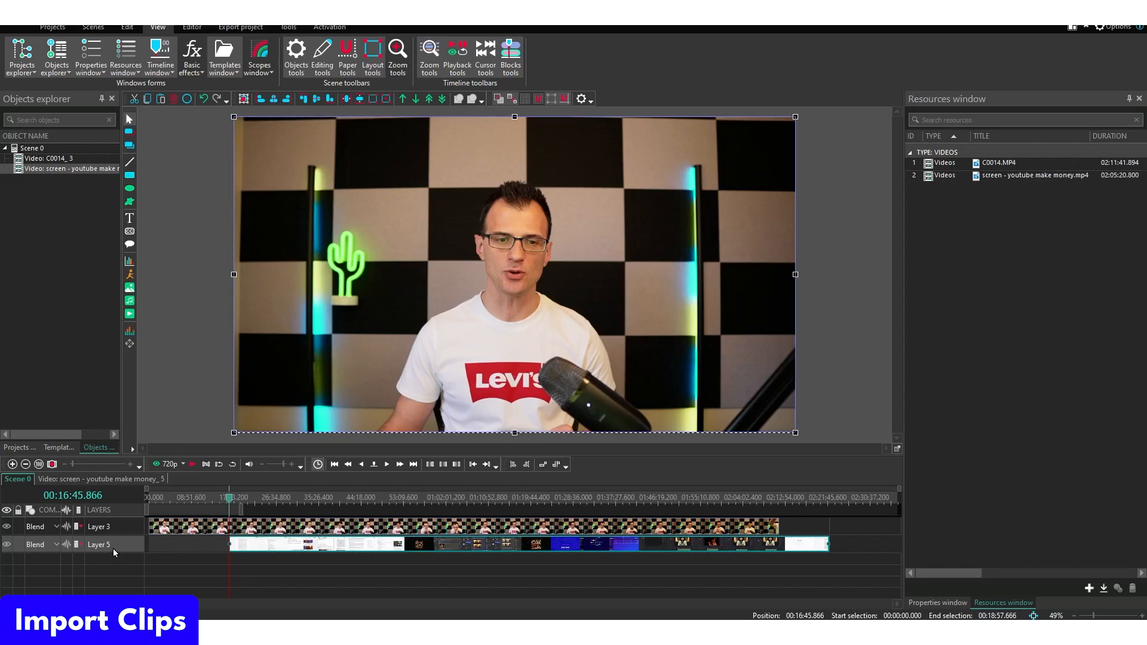
drag(113, 546, 124, 519)
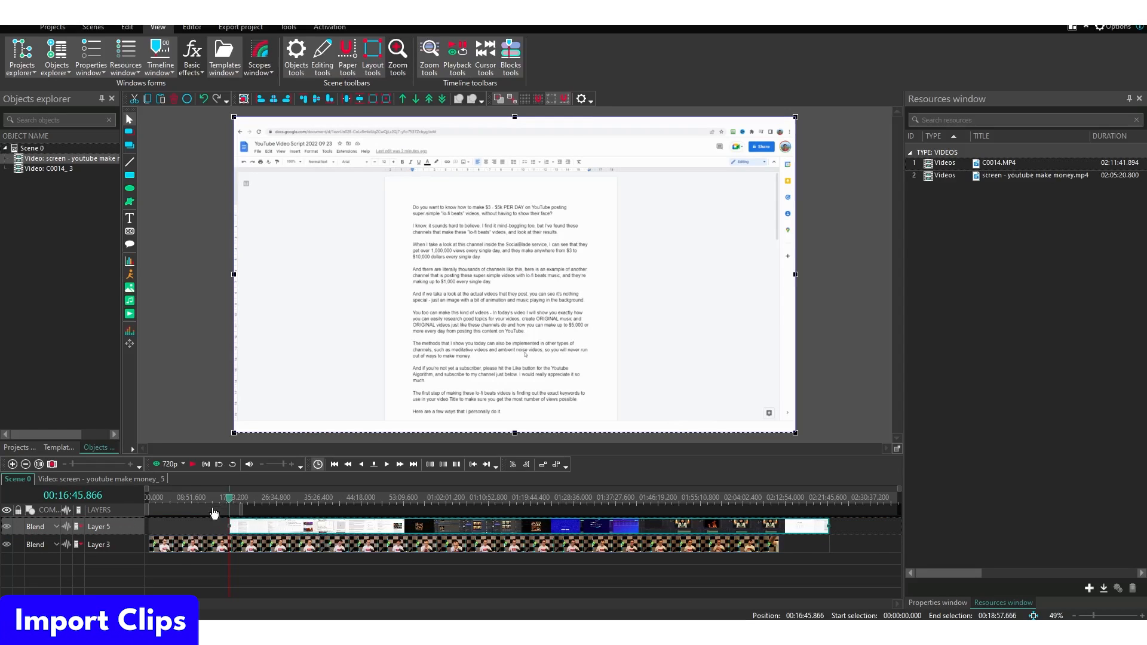
click(287, 503)
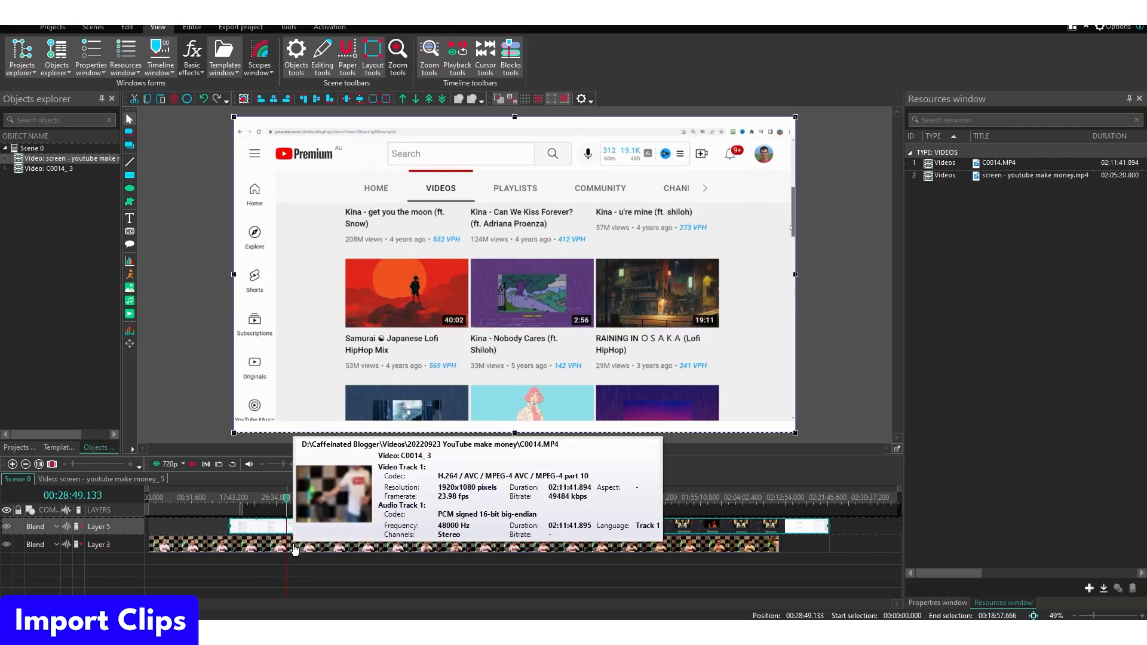
click(294, 549)
click(303, 527)
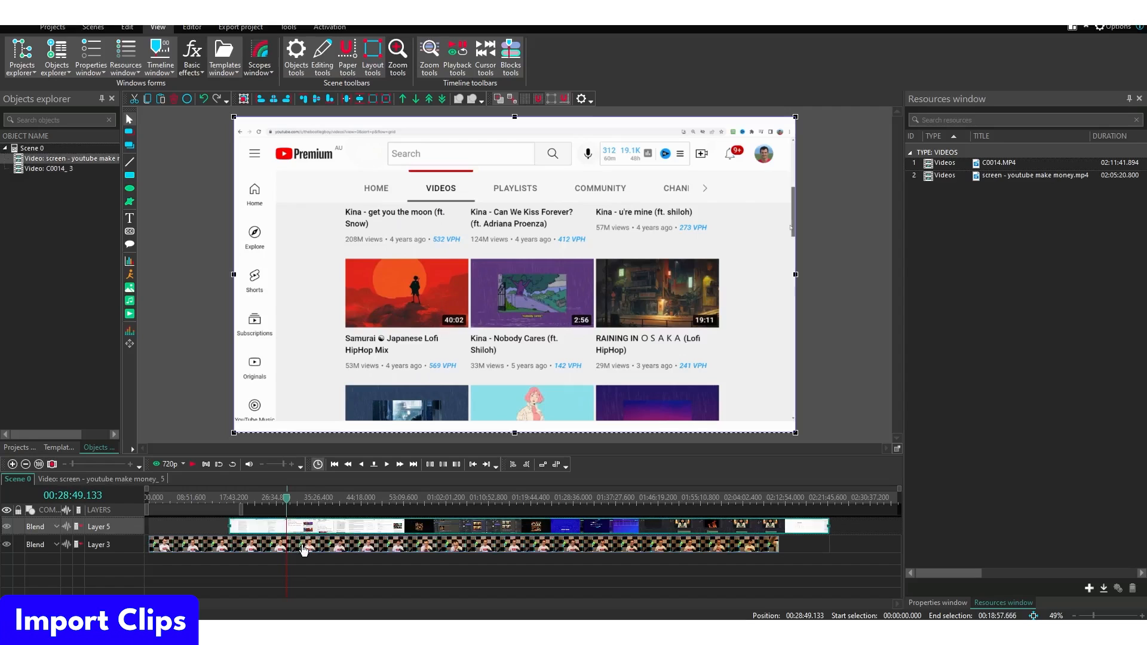
- Shrink the screen recording into the frame's lower-right corner over the camera footage, then restore it to full frame
drag(233, 117, 526, 316)
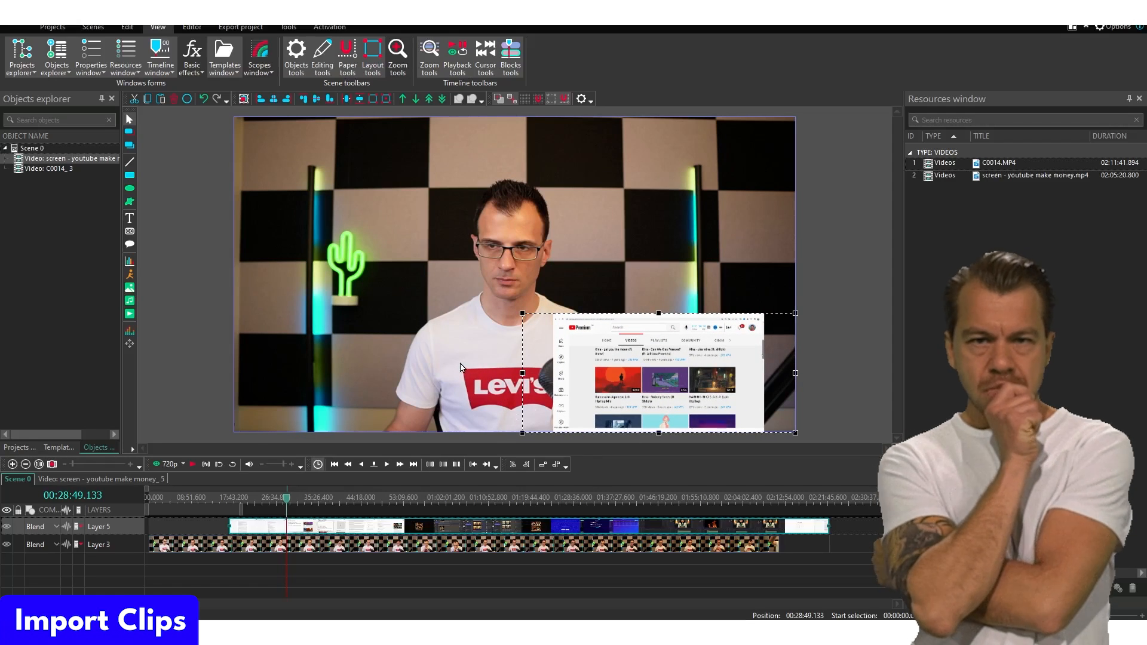
drag(522, 313, 232, 117)
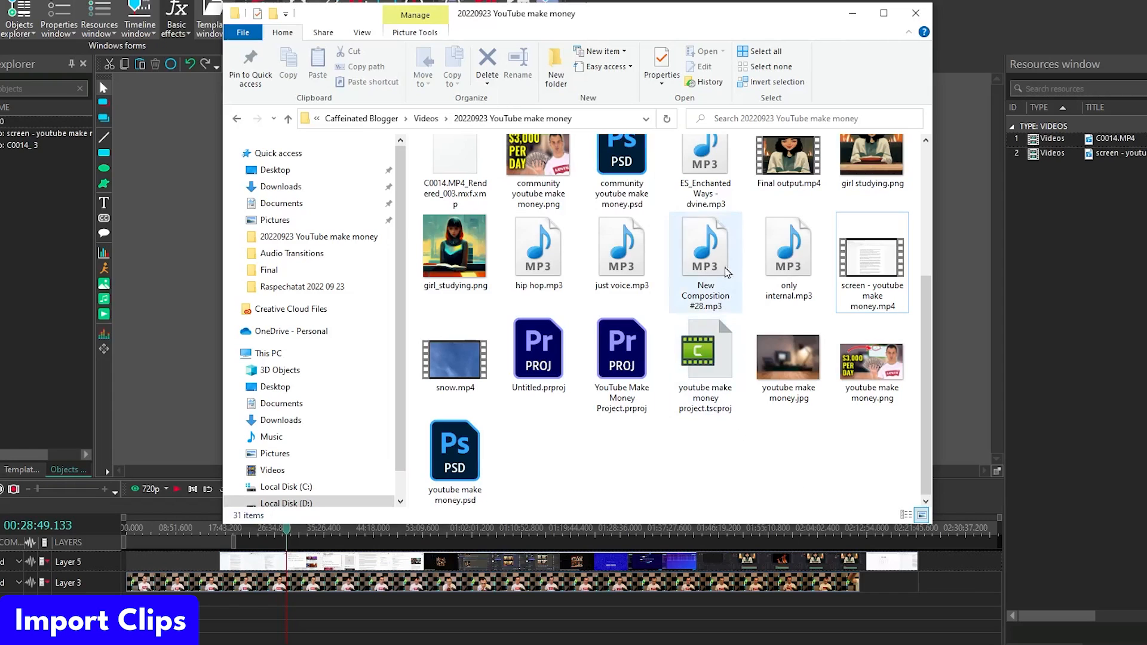
- Import "ES_Enchanted Ways - dvine.mp3" from File Explorer into the project's resources
drag(706, 168, 1130, 215)
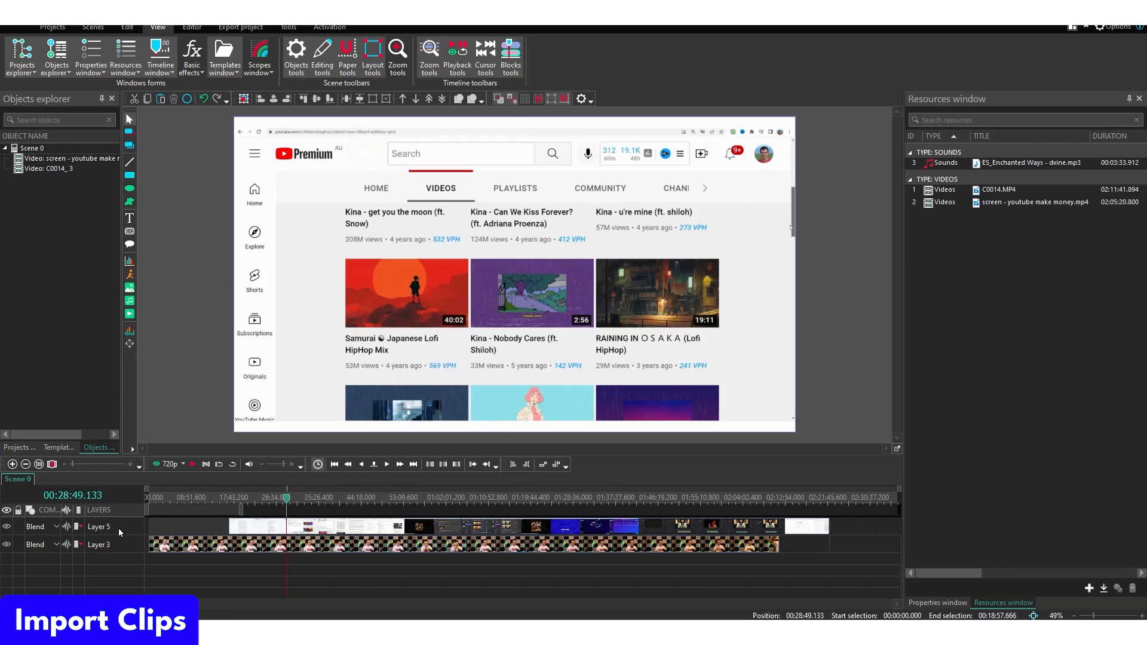
- Delete Layer 5 with the screen recording and make Layer 3 taller for larger clip thumbnails
click(119, 528)
key(Delete)
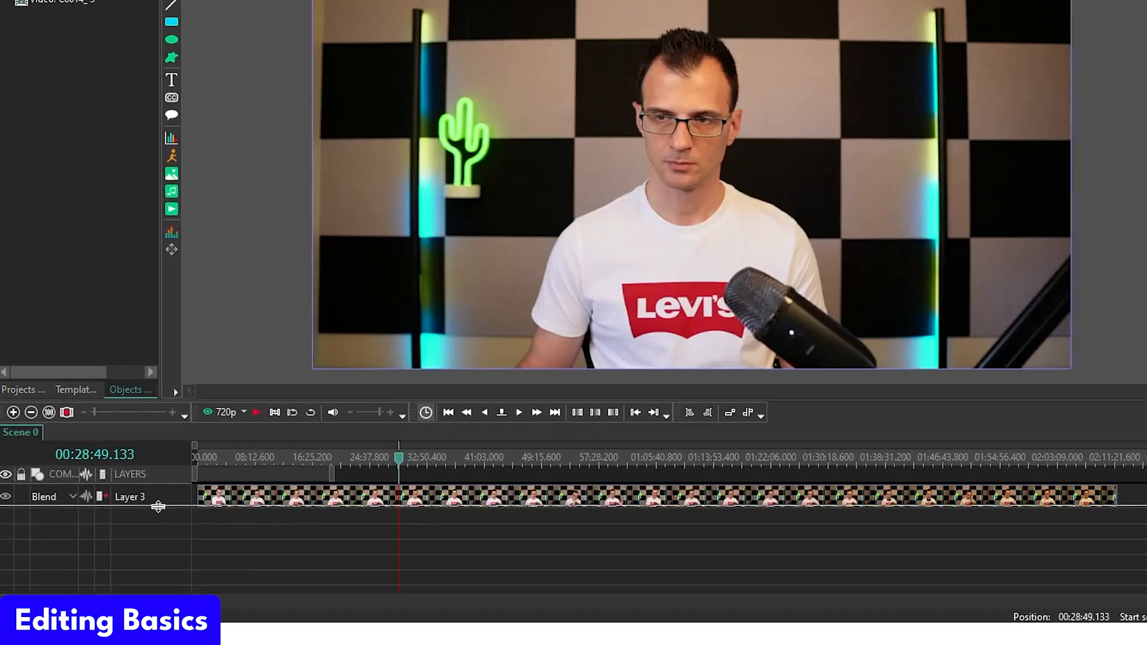
drag(120, 535, 120, 549)
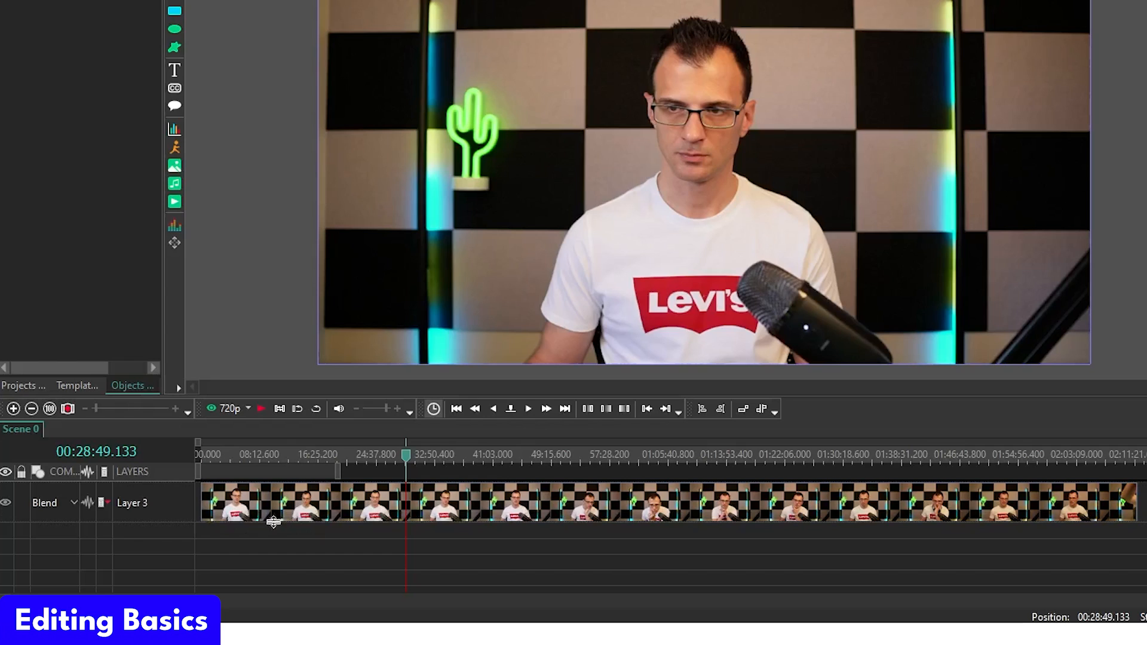
- Scrub the C0014 clip to about 00:12:29 and magnify the timeline around that point
mouse_move(320, 521)
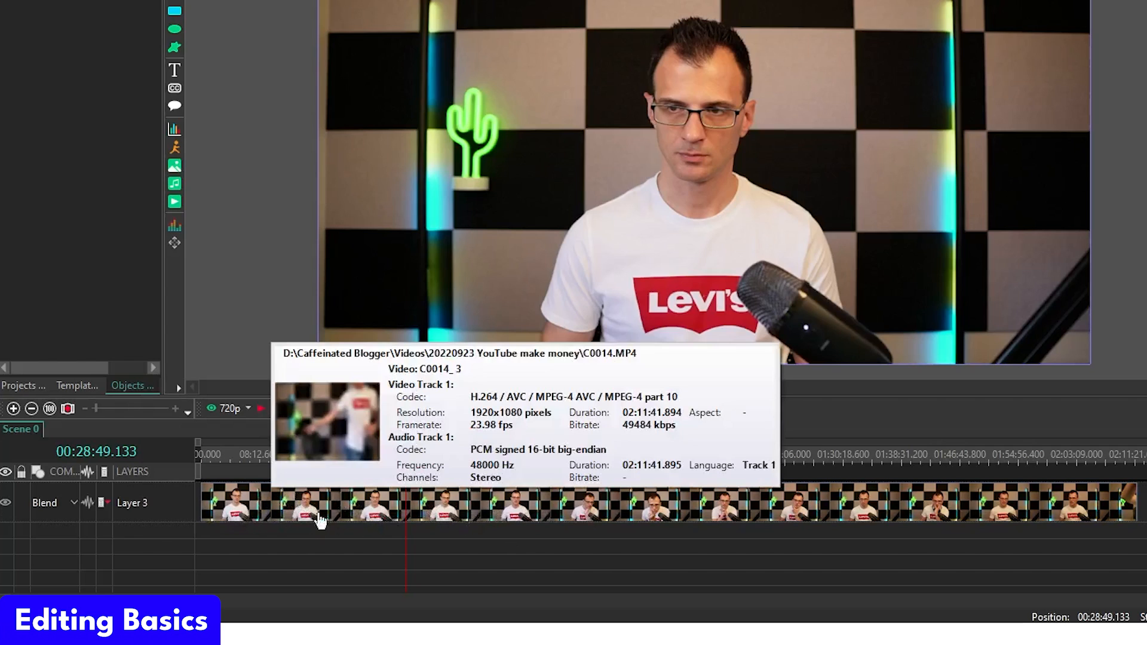
drag(406, 456, 308, 457)
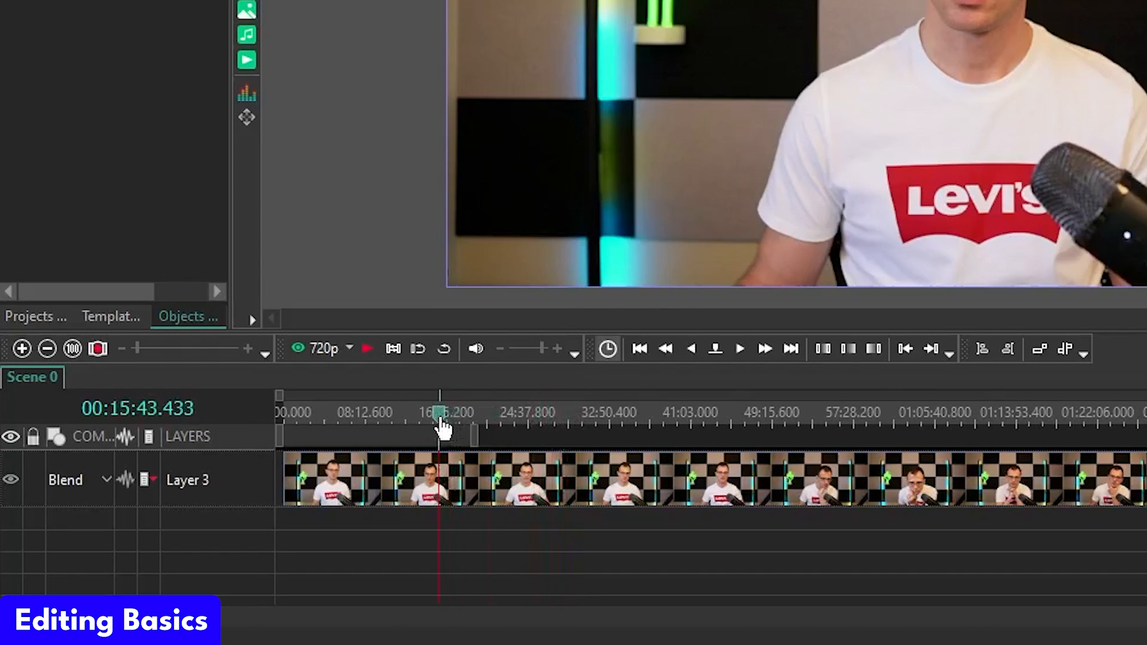
mouse_move(442, 427)
mouse_down()
mouse_move(540, 425)
mouse_move(453, 420)
mouse_up()
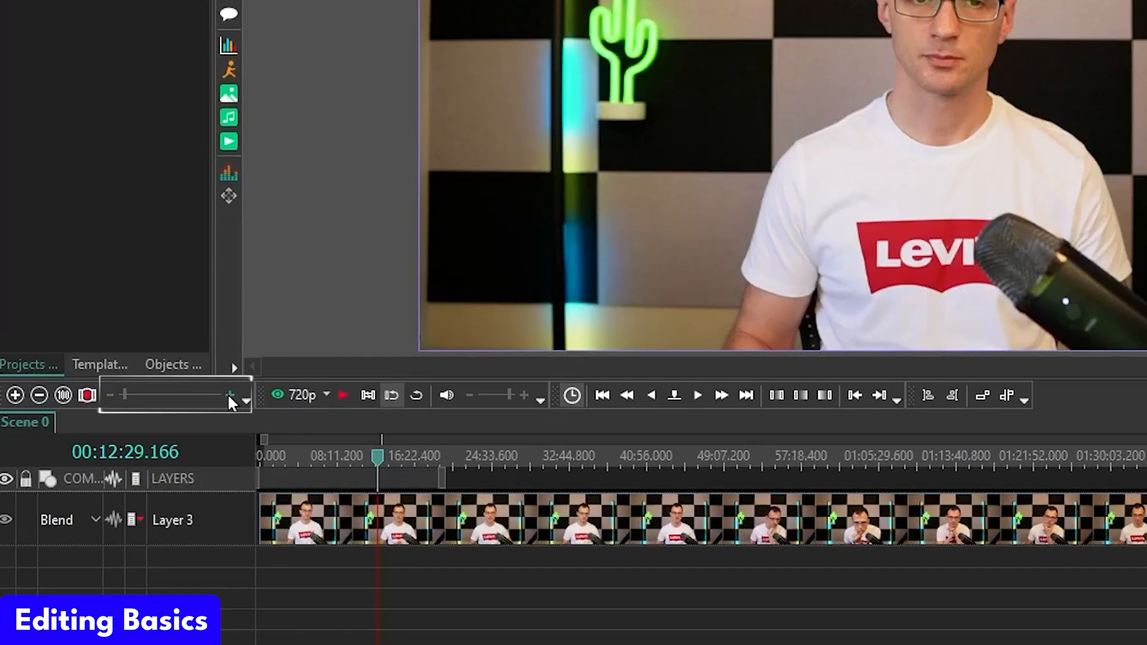
click(230, 396)
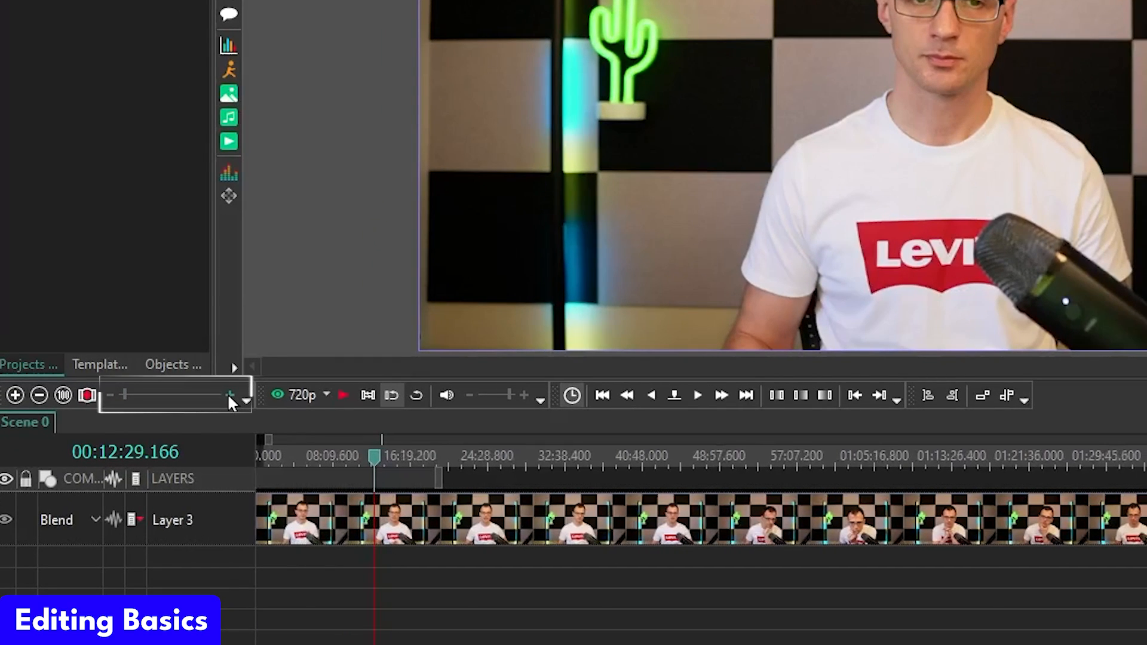
click(230, 396)
click(230, 397)
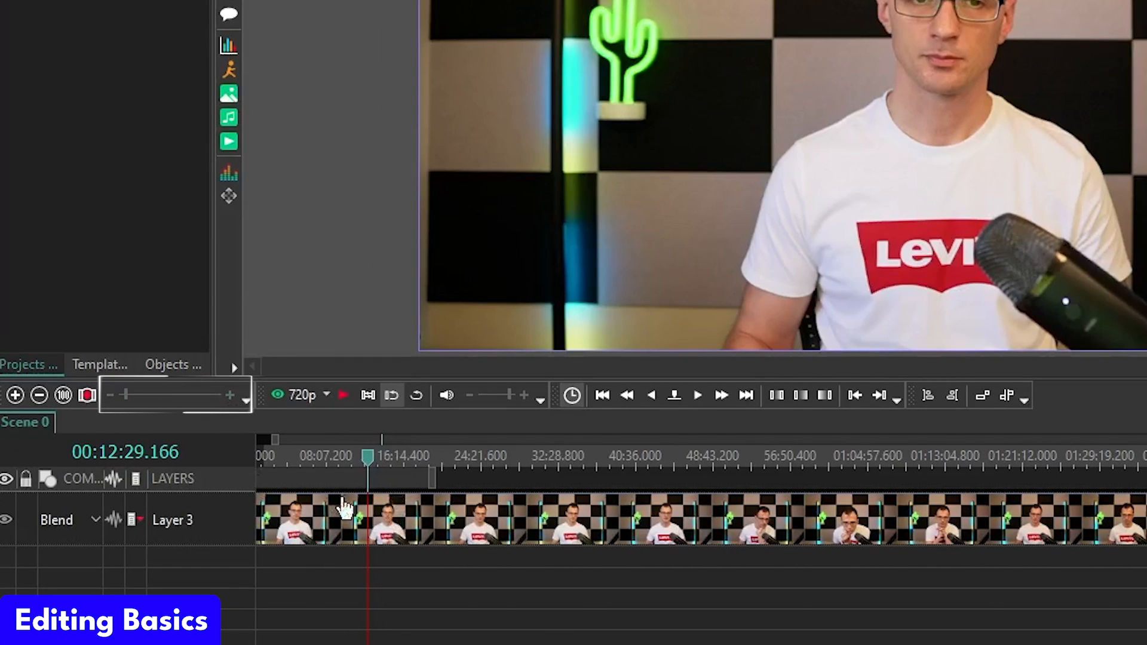
click(230, 396)
drag(126, 396, 150, 397)
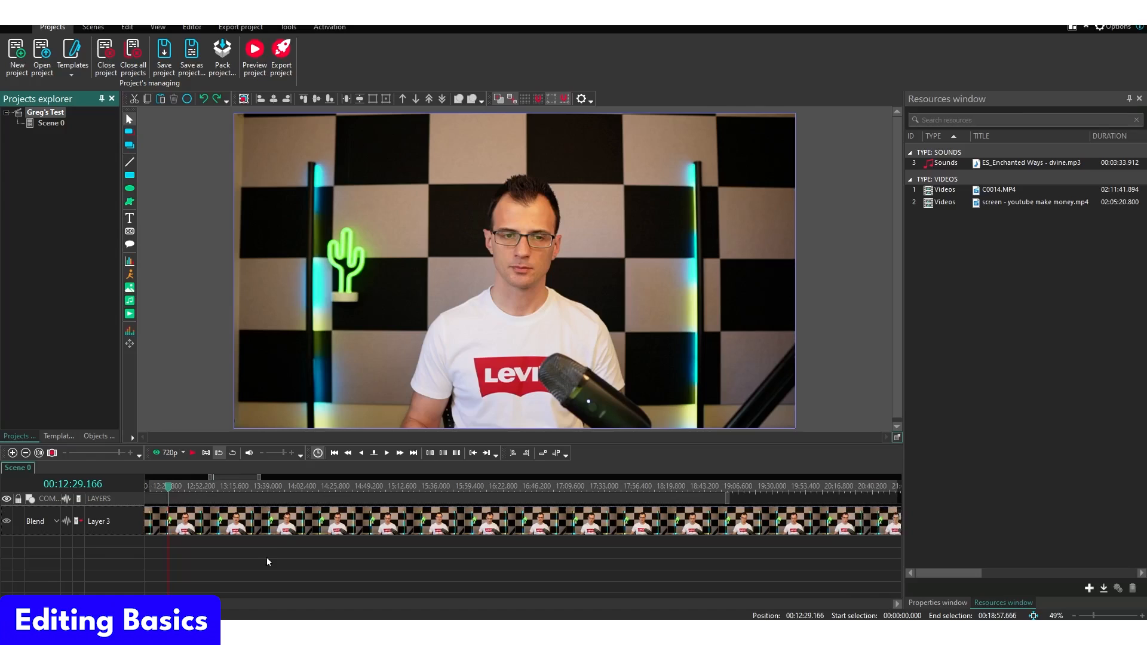
- Scrub the C0014 clip around 00:16:40 and play it from about 00:16:36 to find where the speech starts
click(361, 488)
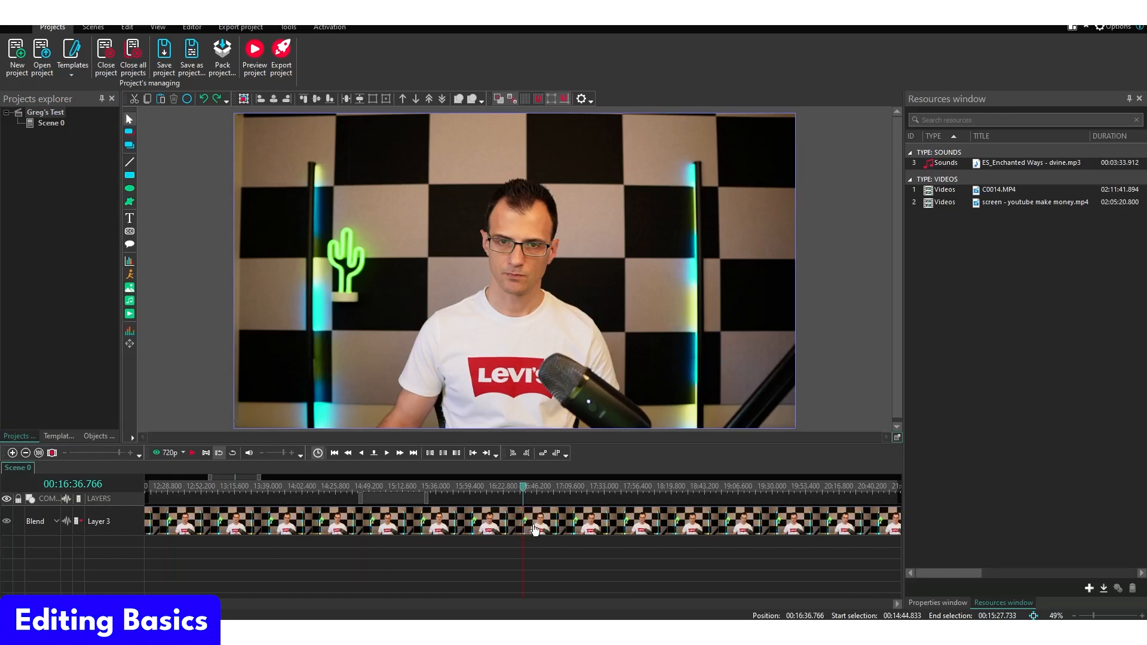
click(531, 488)
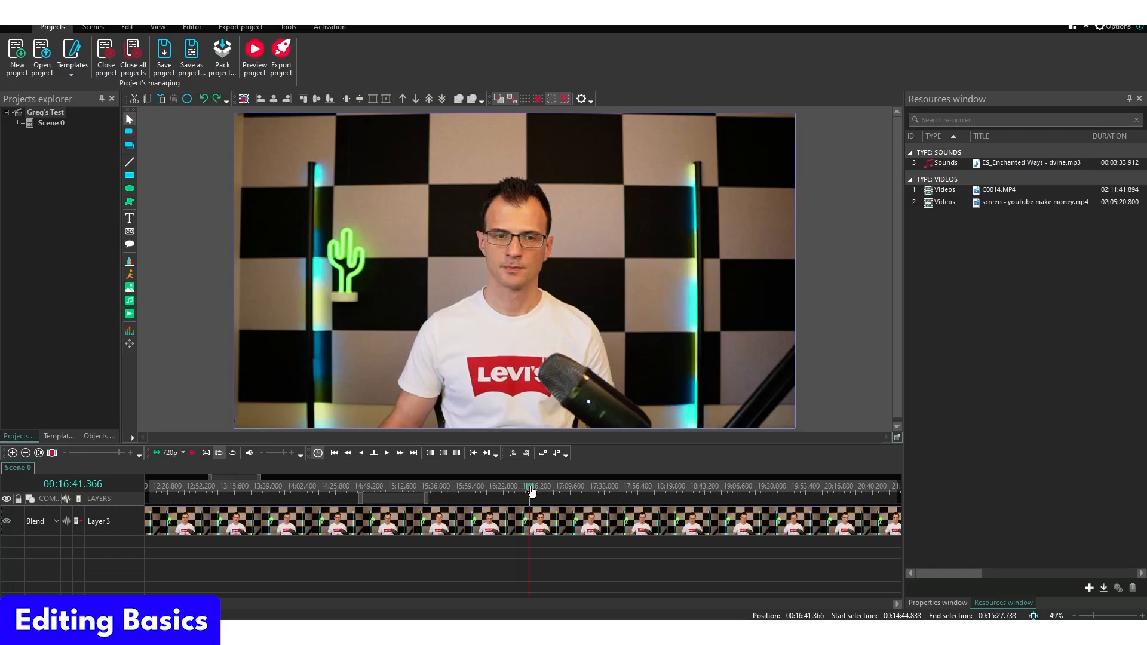
click(536, 488)
click(523, 489)
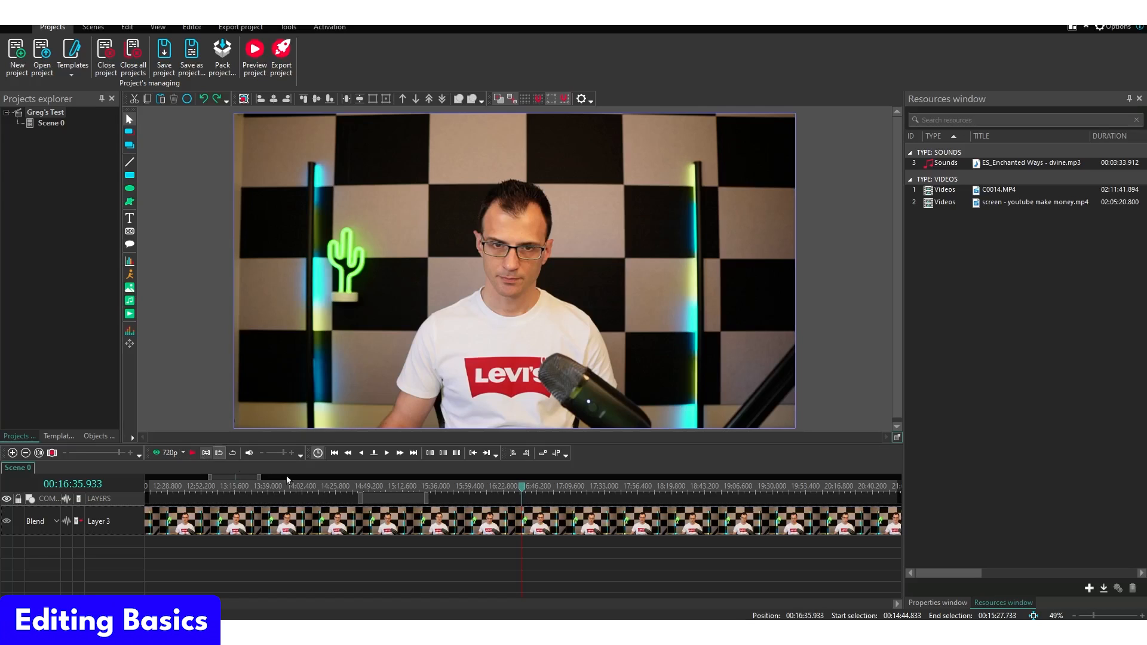
key(space)
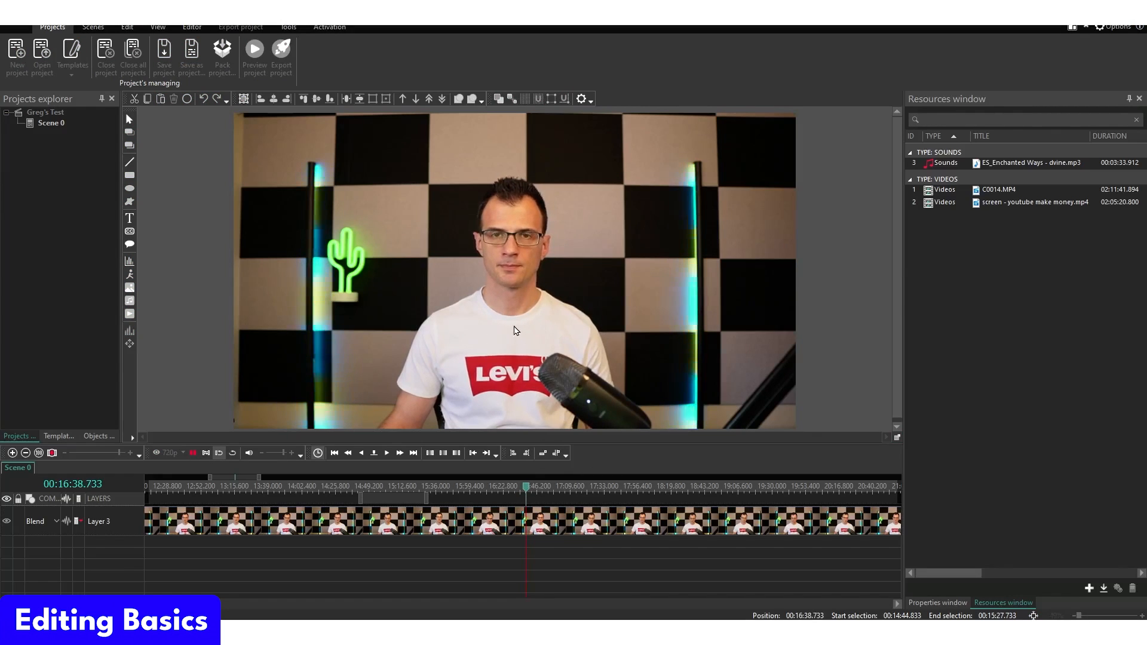
key(space)
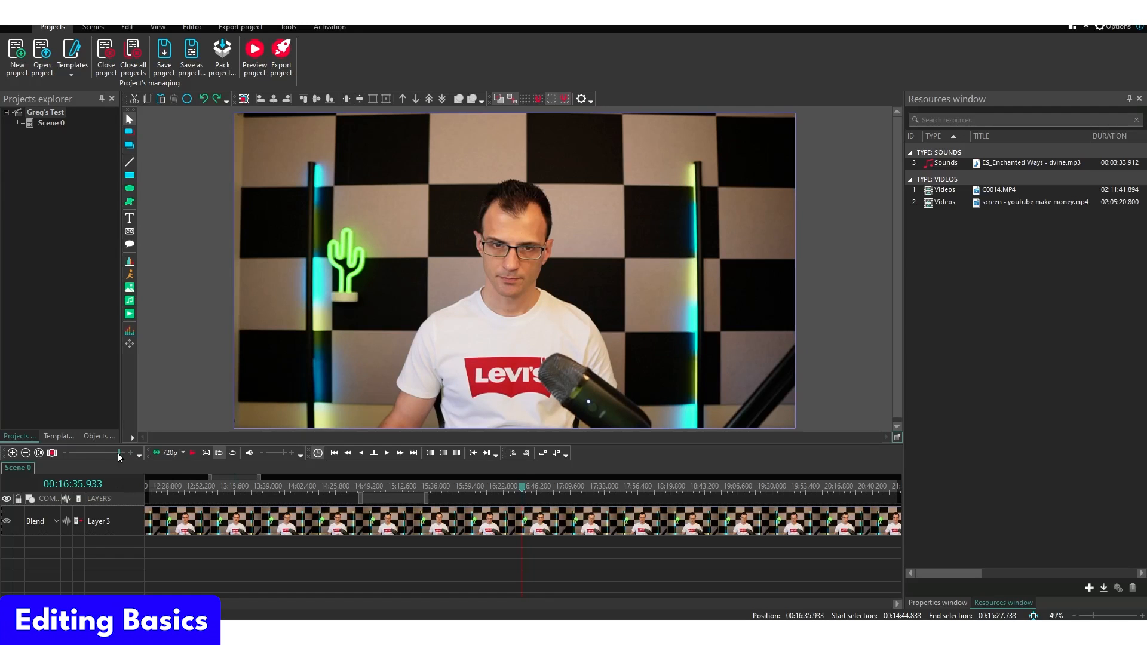
- Magnify the timeline further, place the playhead at about 00:16:41.8 and play briefly to check the cut point
drag(119, 458, 123, 458)
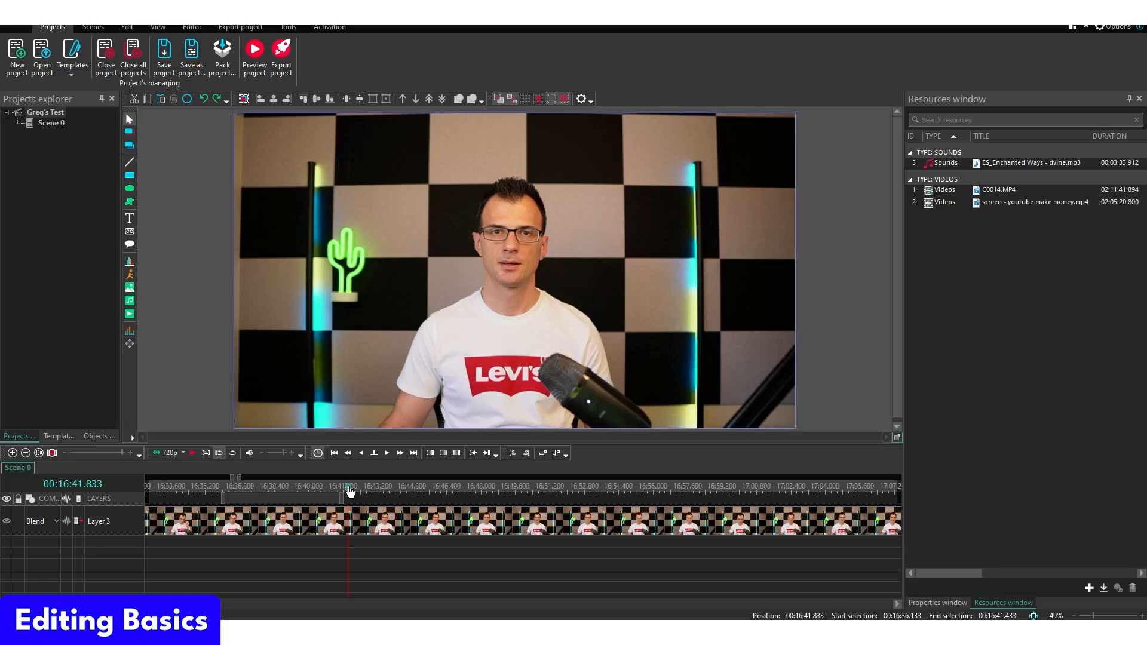
key(space)
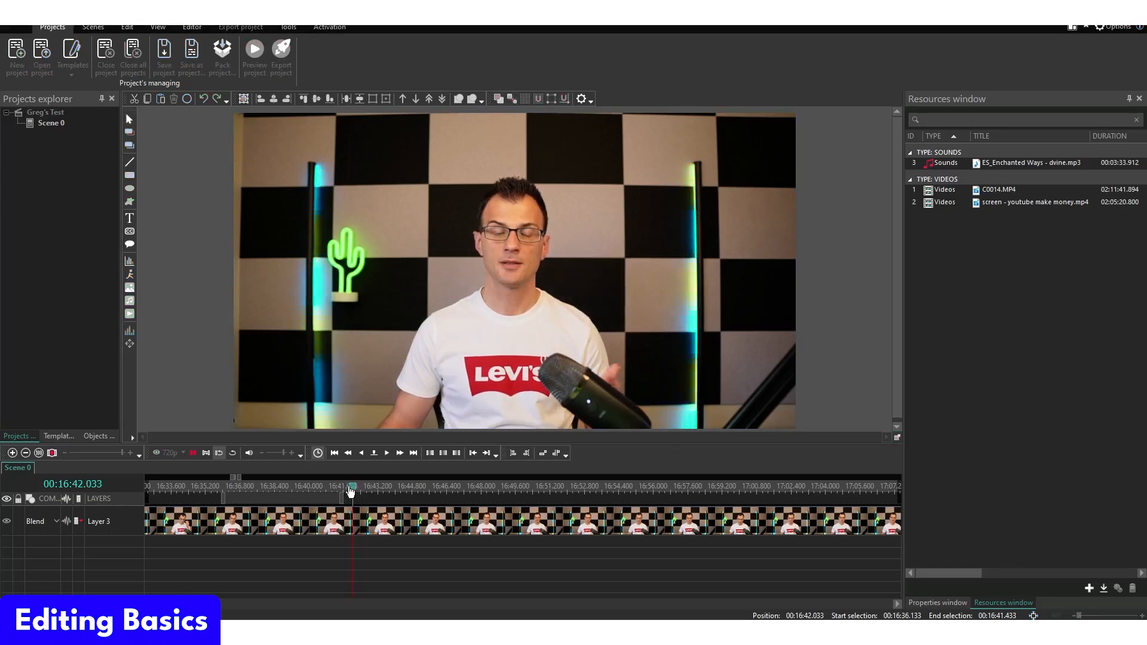
key(space)
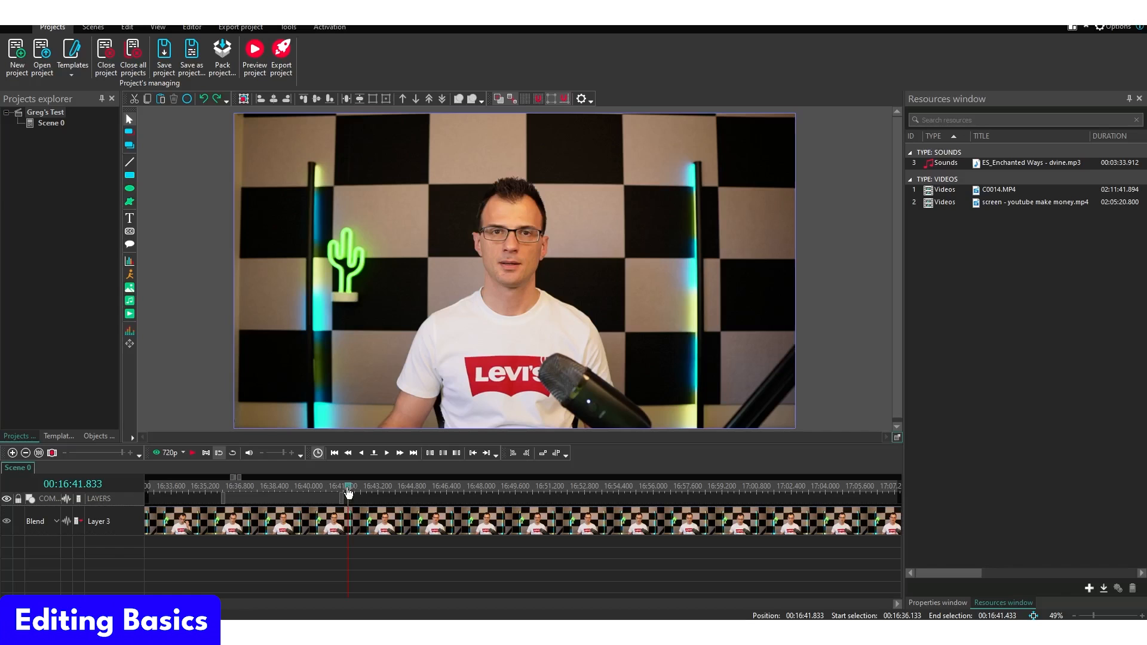
- Split the C0014 clip on Layer 3 at about 00:16:42 and select each part to check the cut
mouse_move(350, 525)
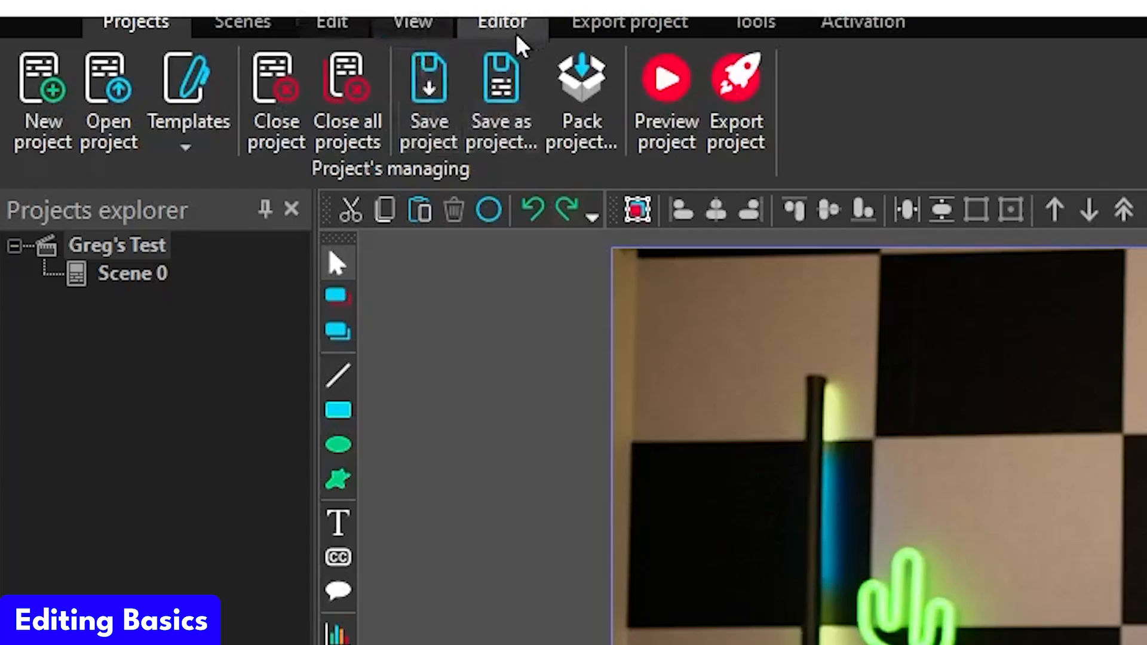
click(517, 36)
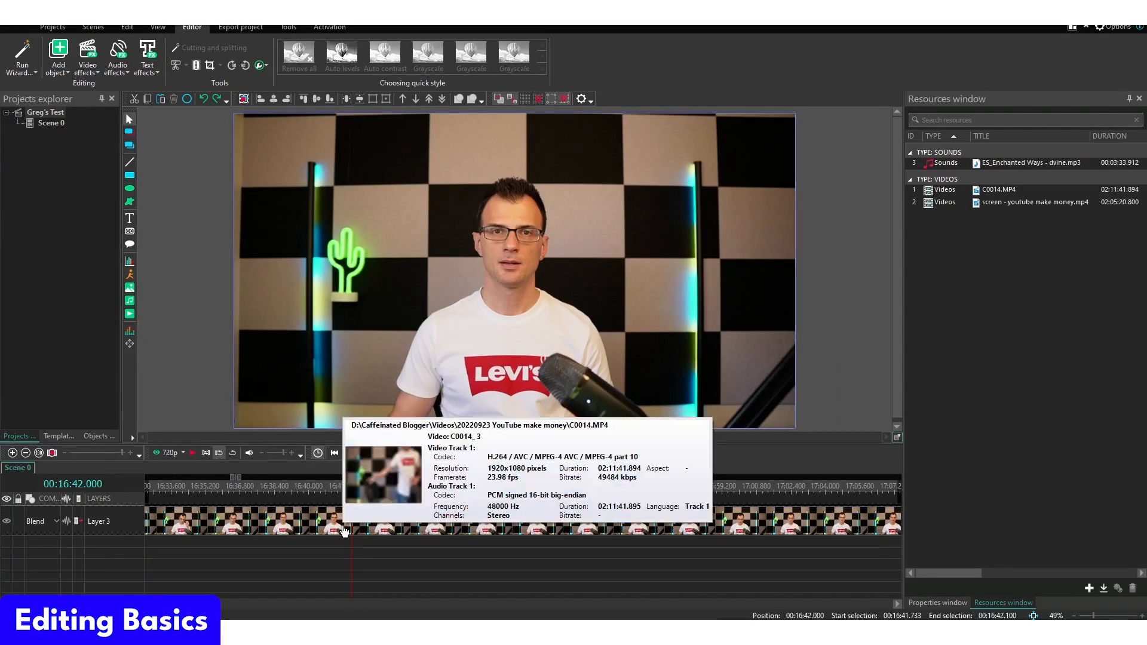
click(348, 530)
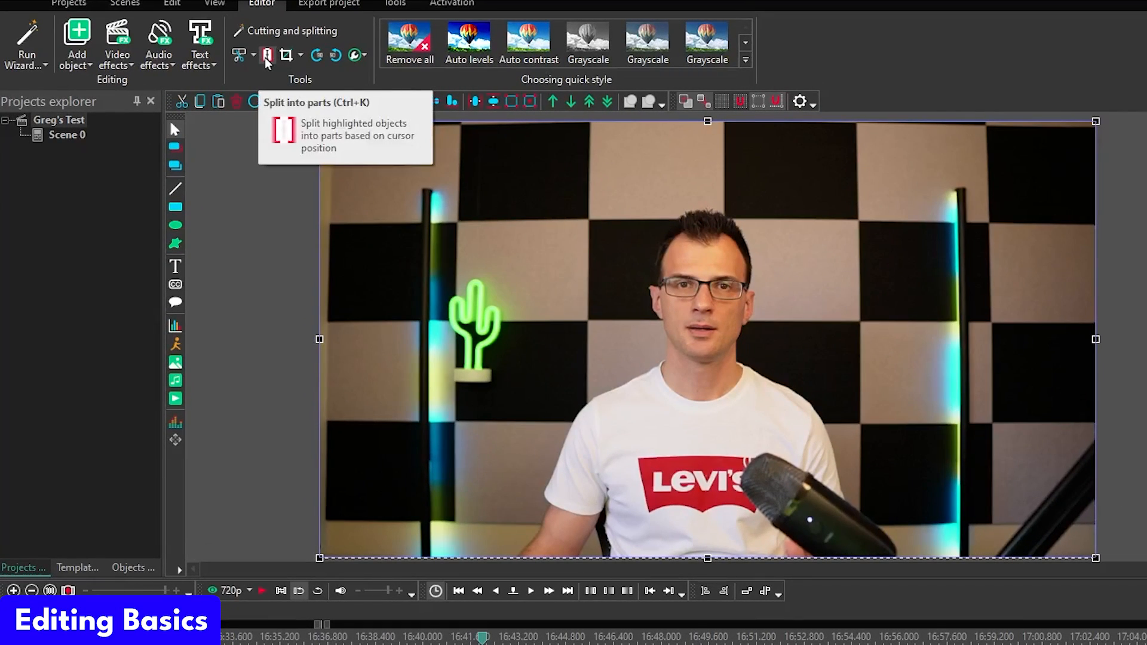
click(267, 56)
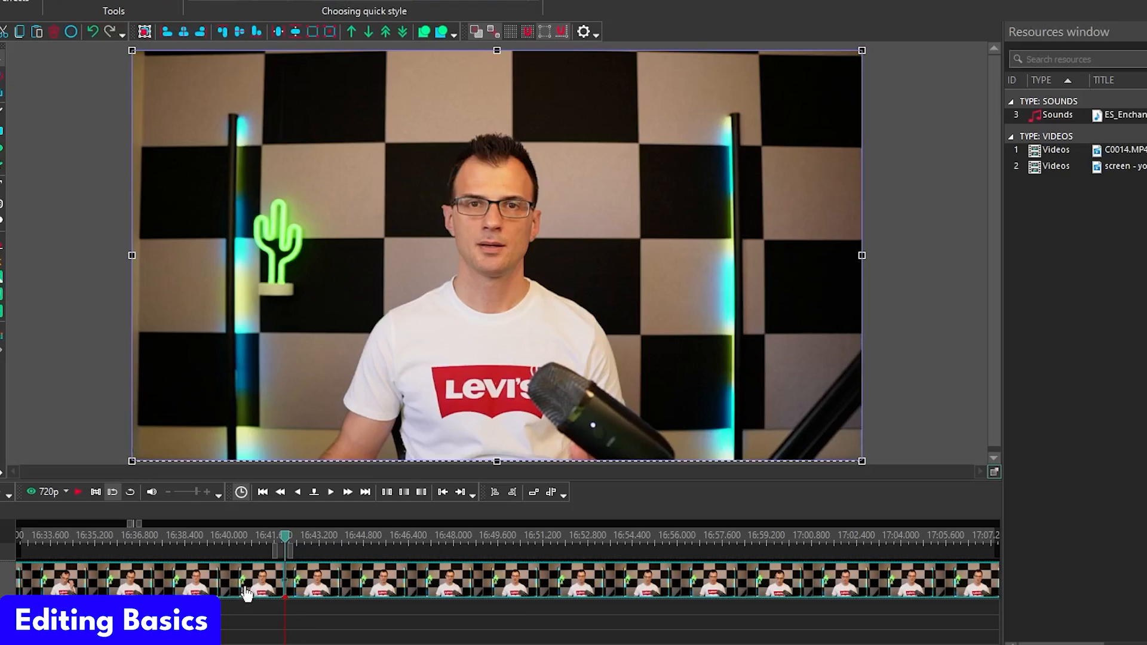
click(308, 625)
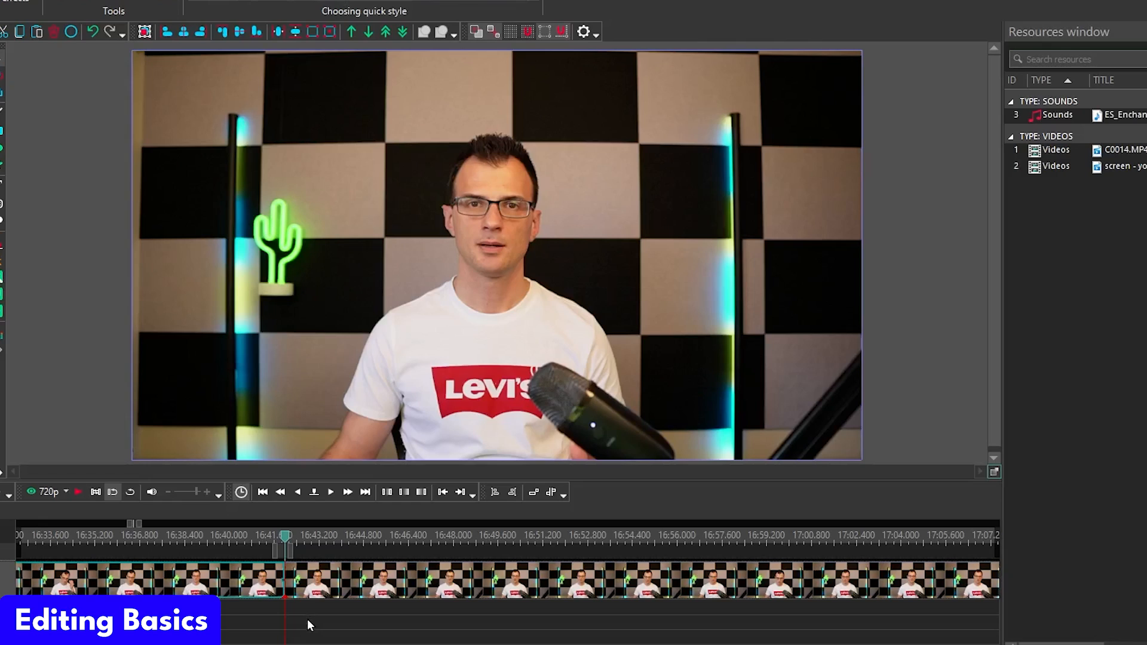
click(205, 590)
click(332, 578)
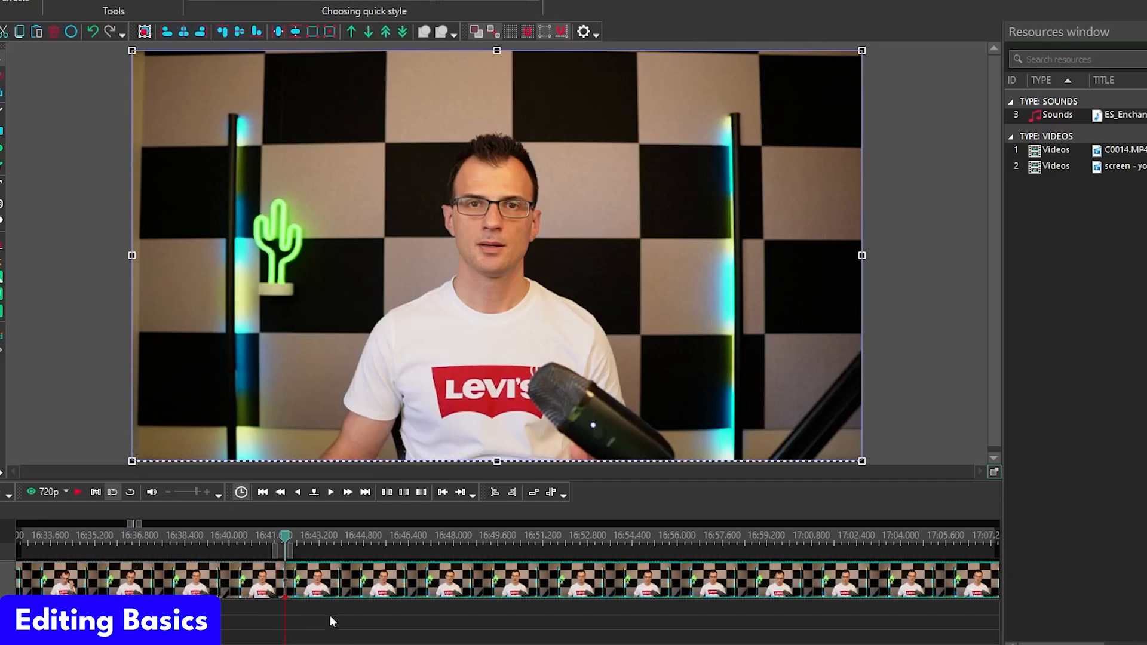
- Delete the part of the C0014 clip before the cut at about 00:16:42
click(224, 595)
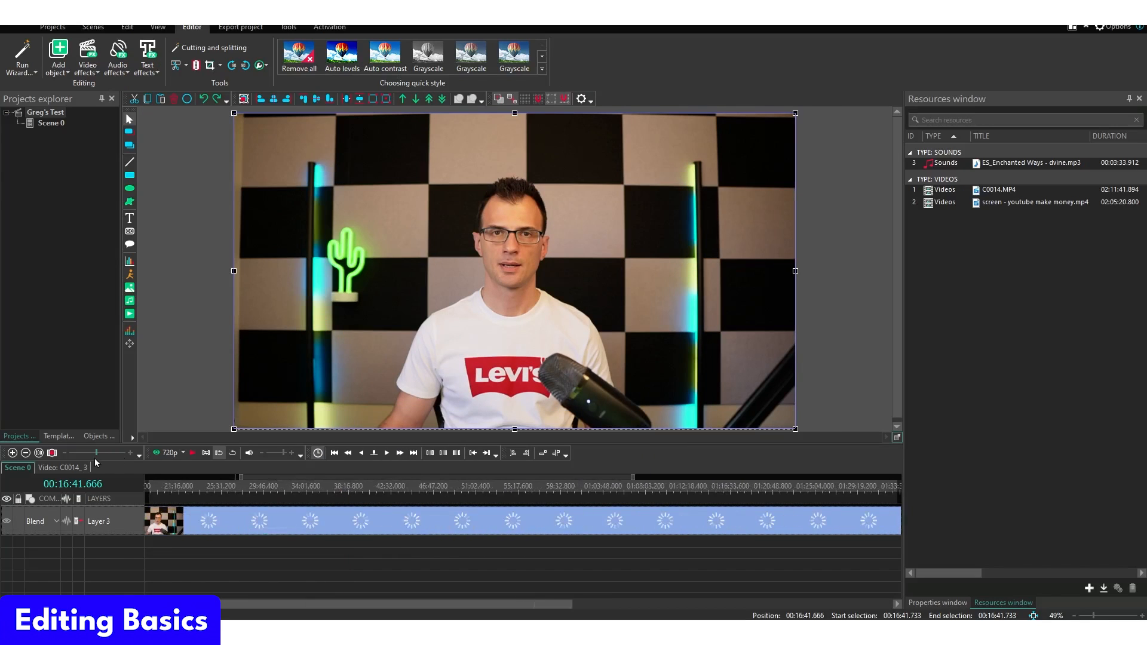
drag(95, 461, 78, 461)
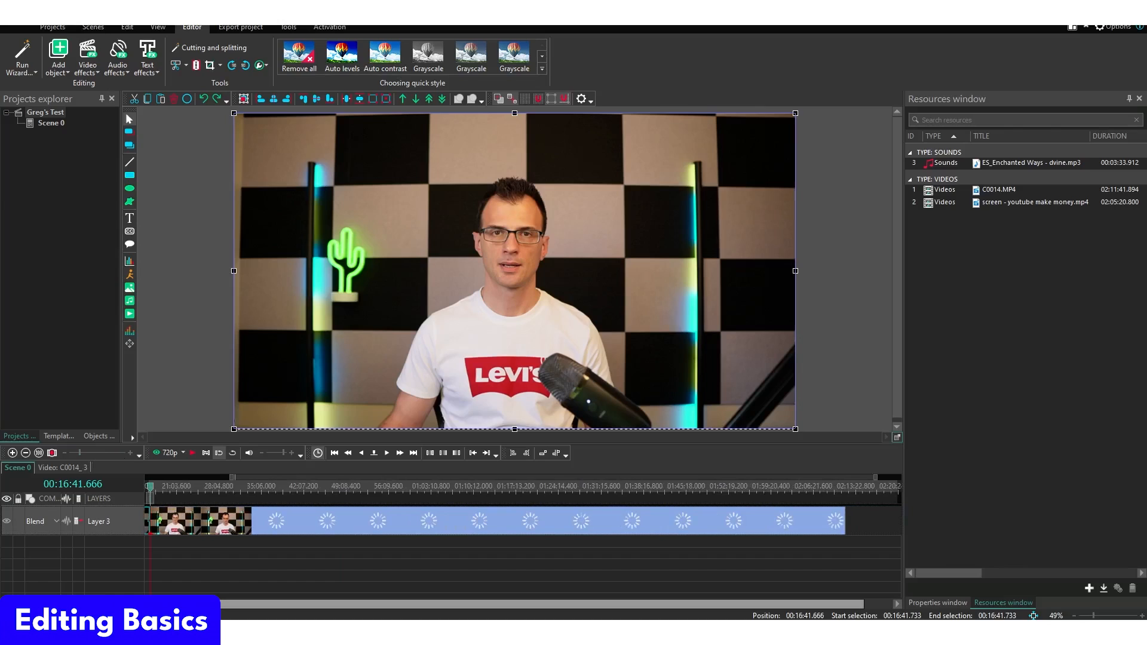
scroll(226, 566, left, 3)
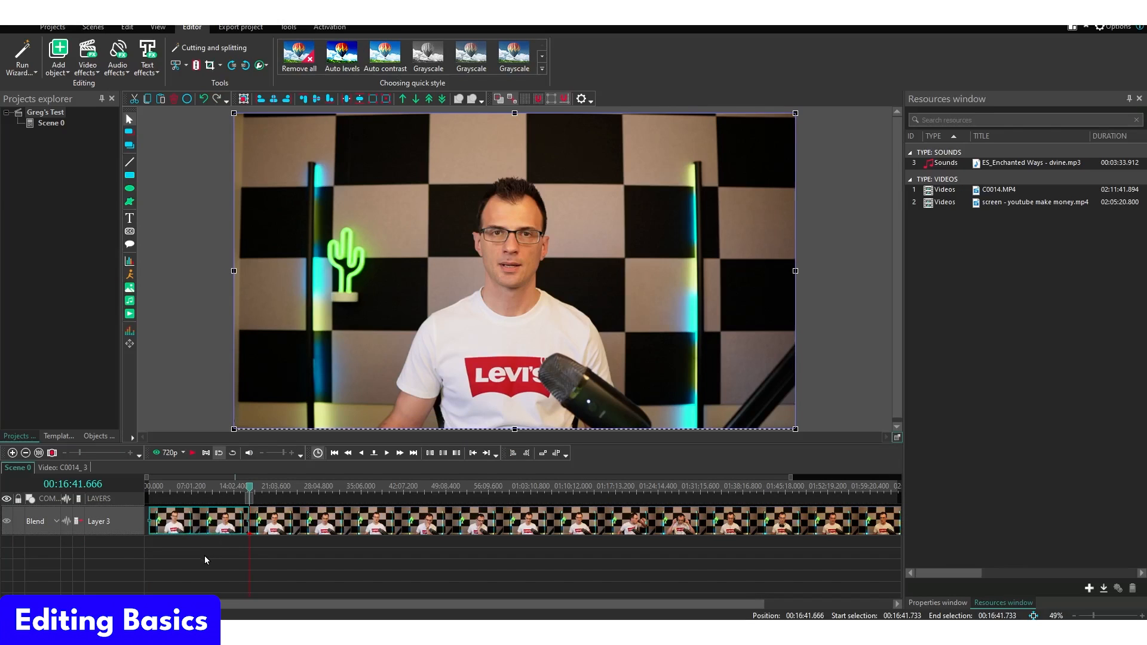
key(Delete)
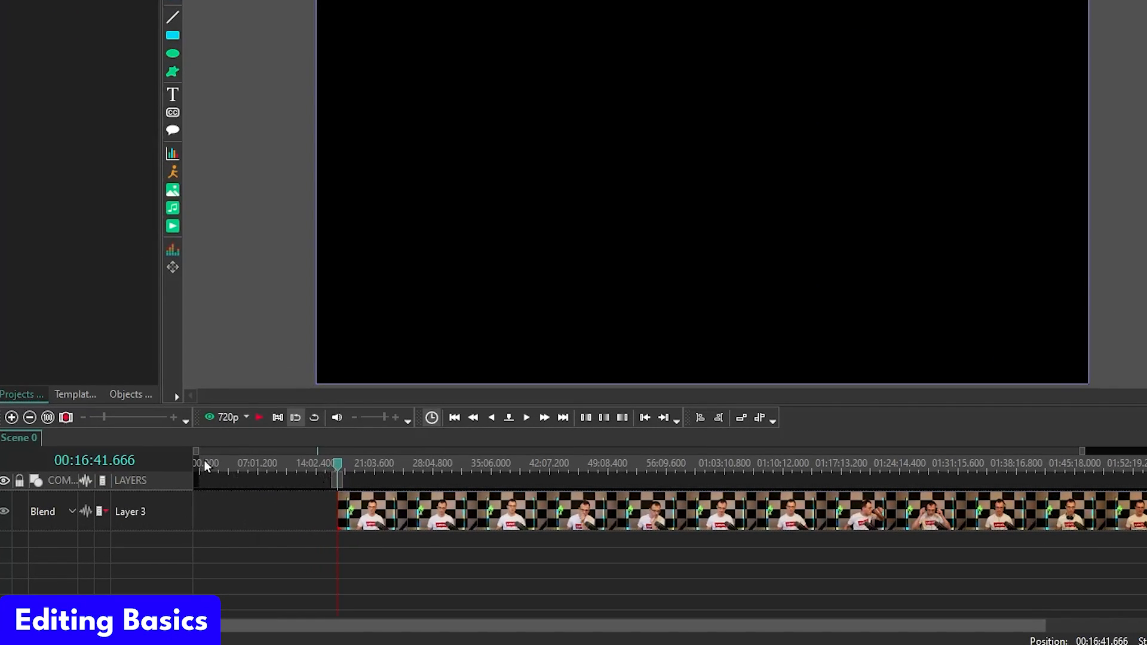
- Scrub through the gap before the remaining C0014 part and move that part to the start of the timeline
drag(205, 466, 338, 468)
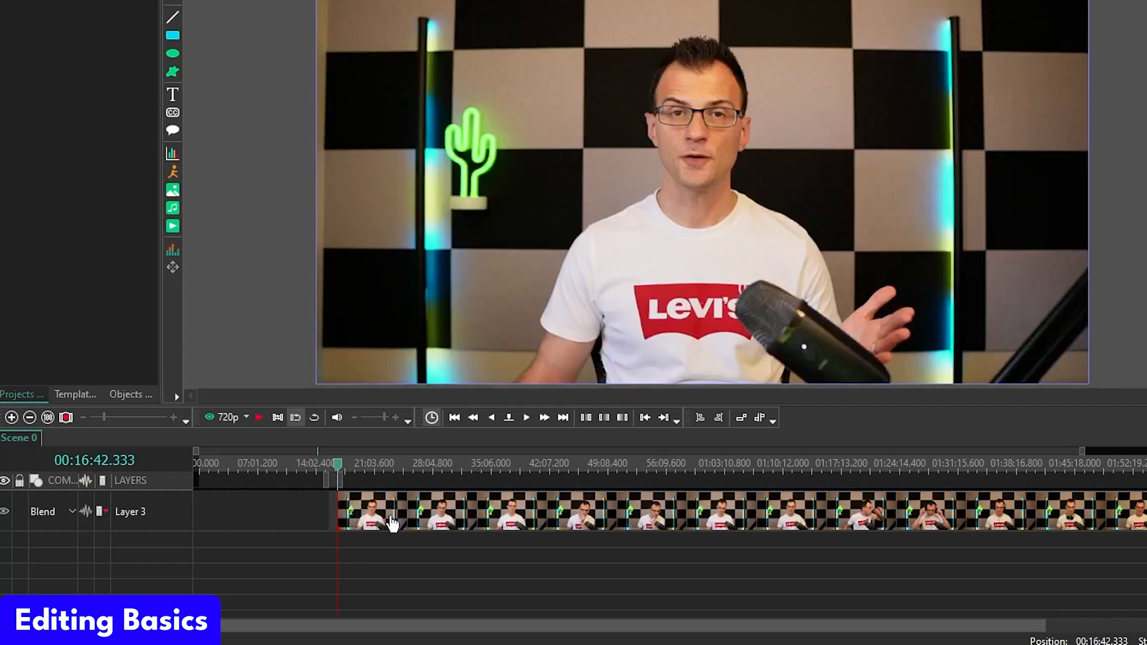
drag(445, 512, 227, 523)
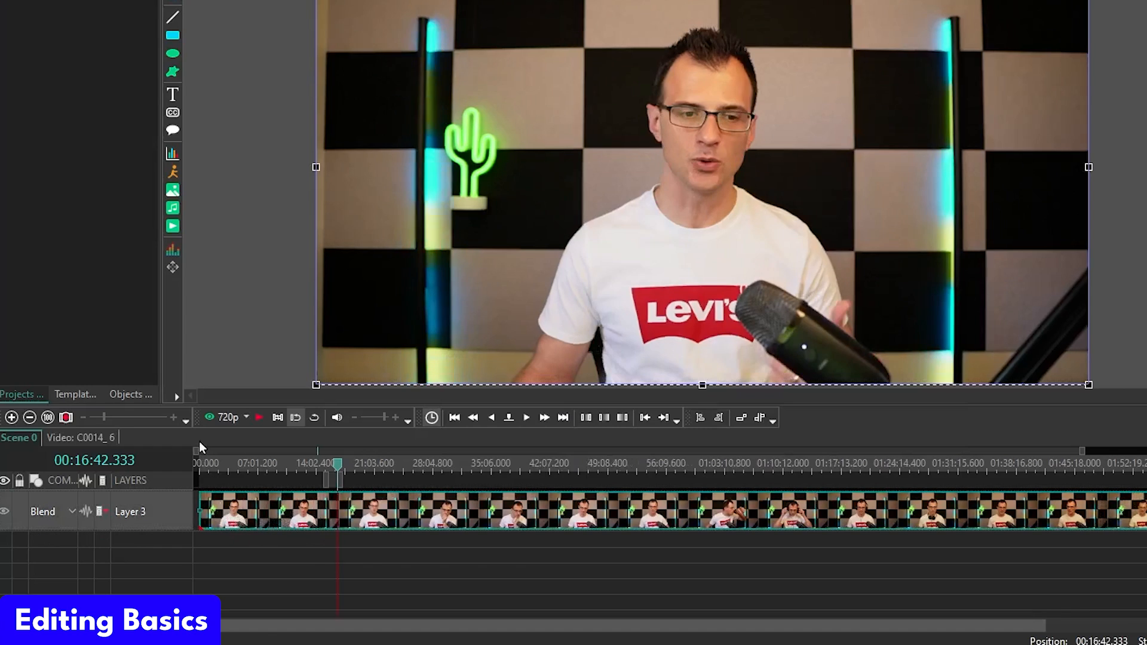
- Return the playhead to the start of the timeline and play the repositioned C0014 clip
click(201, 465)
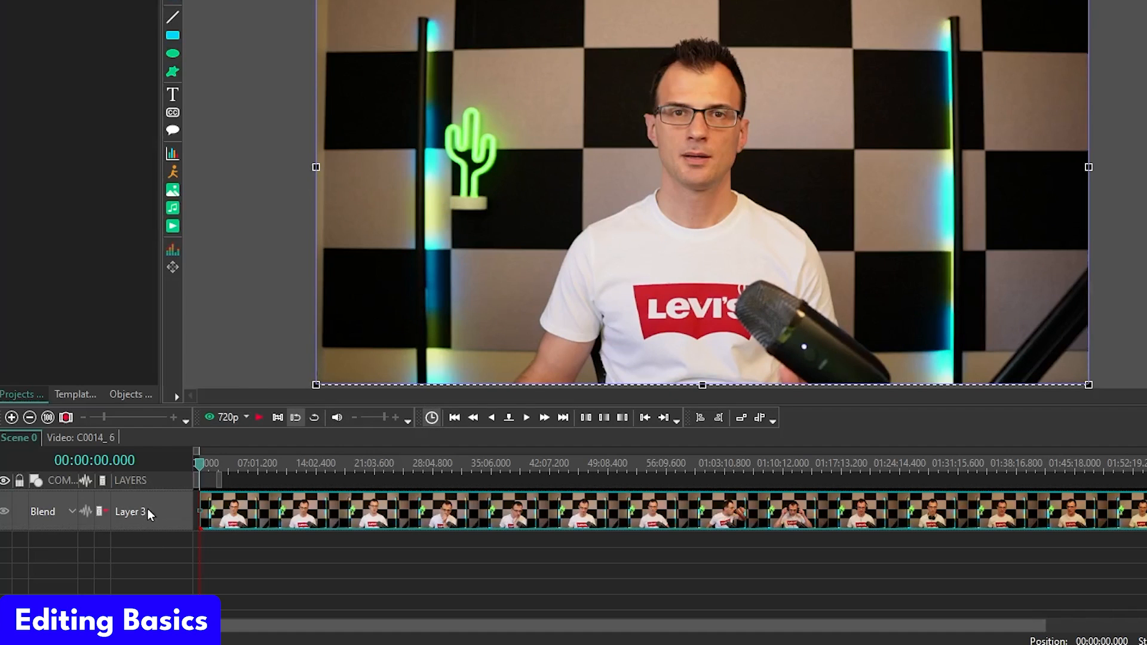
key(space)
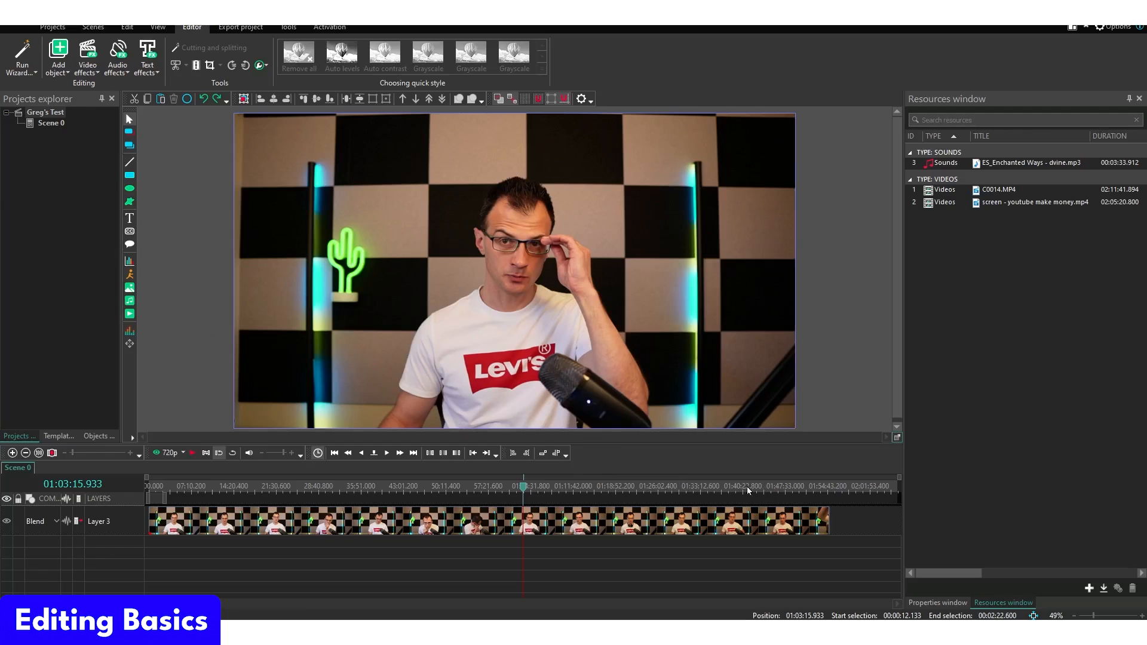
- Place the playhead at about 01:45:05.766 and trim the end of the C0014 clip there
click(774, 491)
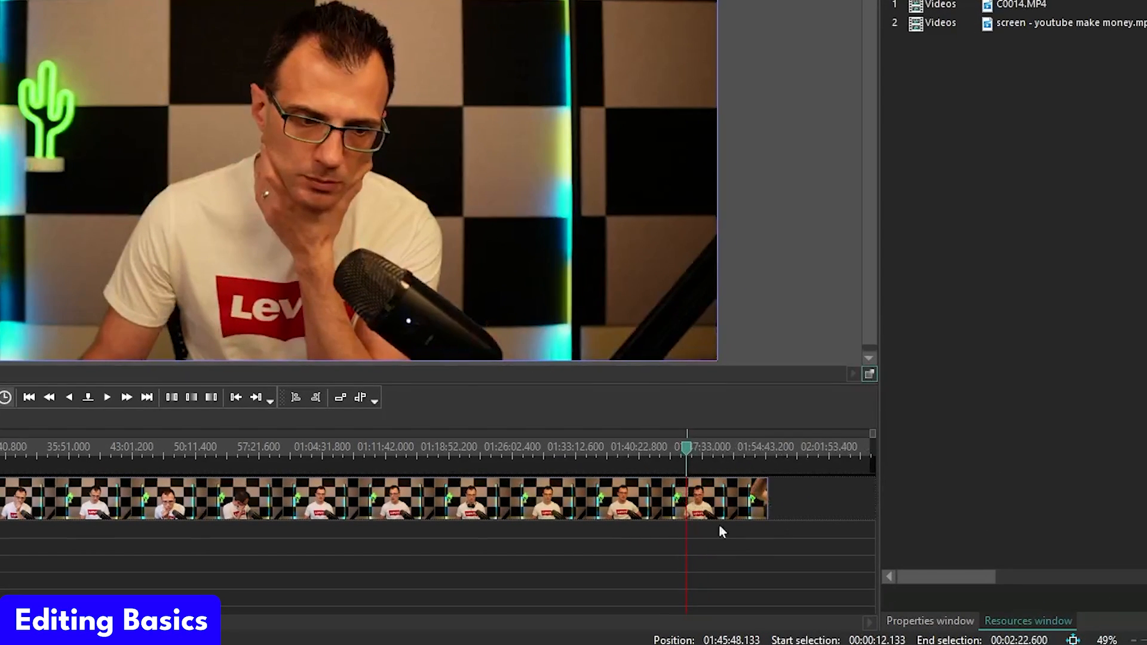
drag(687, 450, 680, 448)
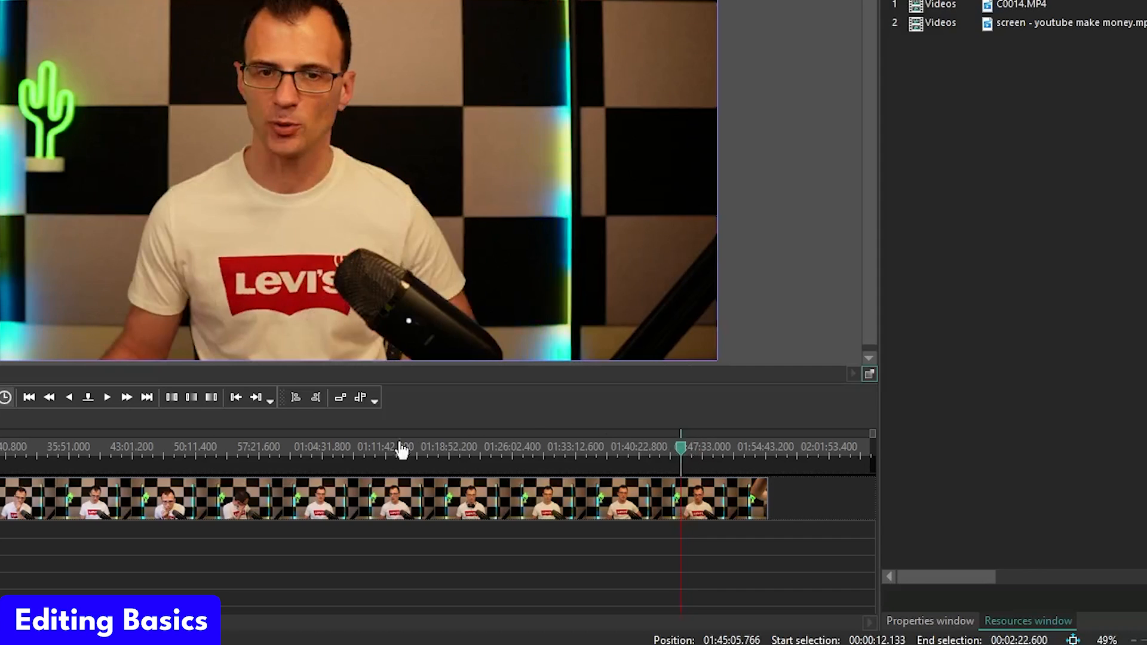
click(710, 508)
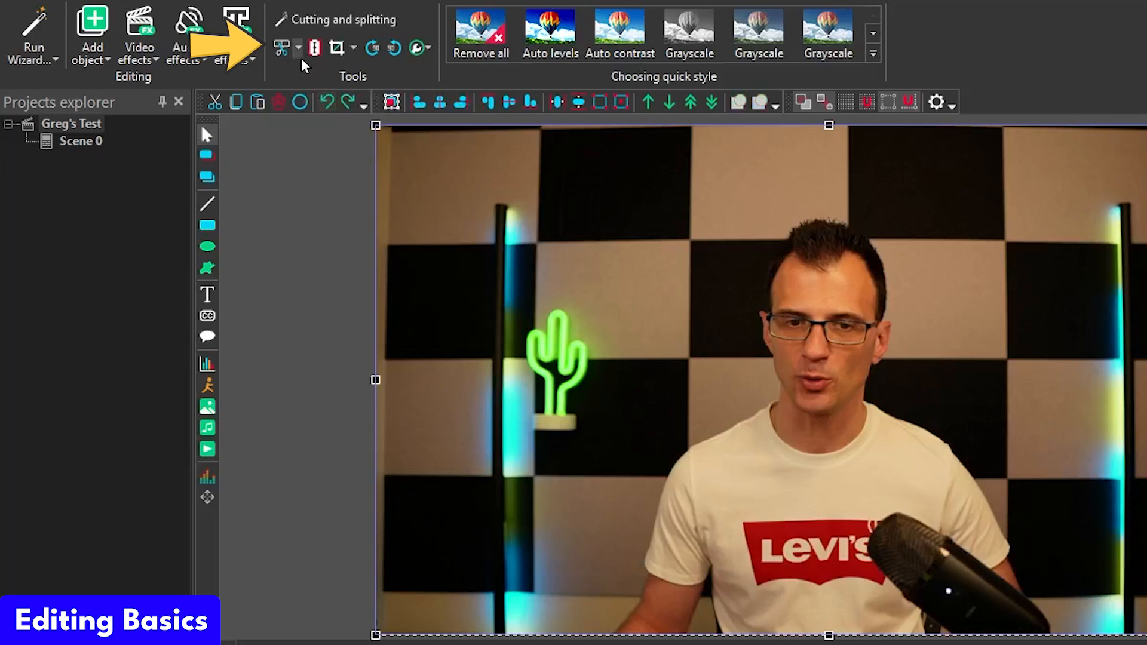
click(295, 48)
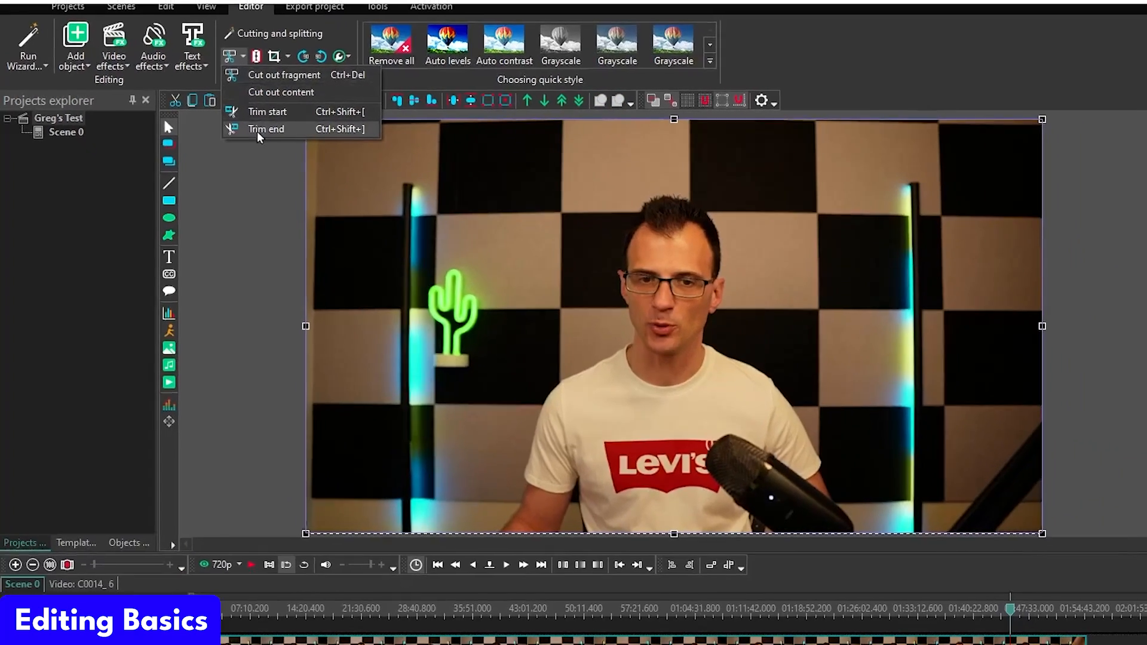
click(323, 116)
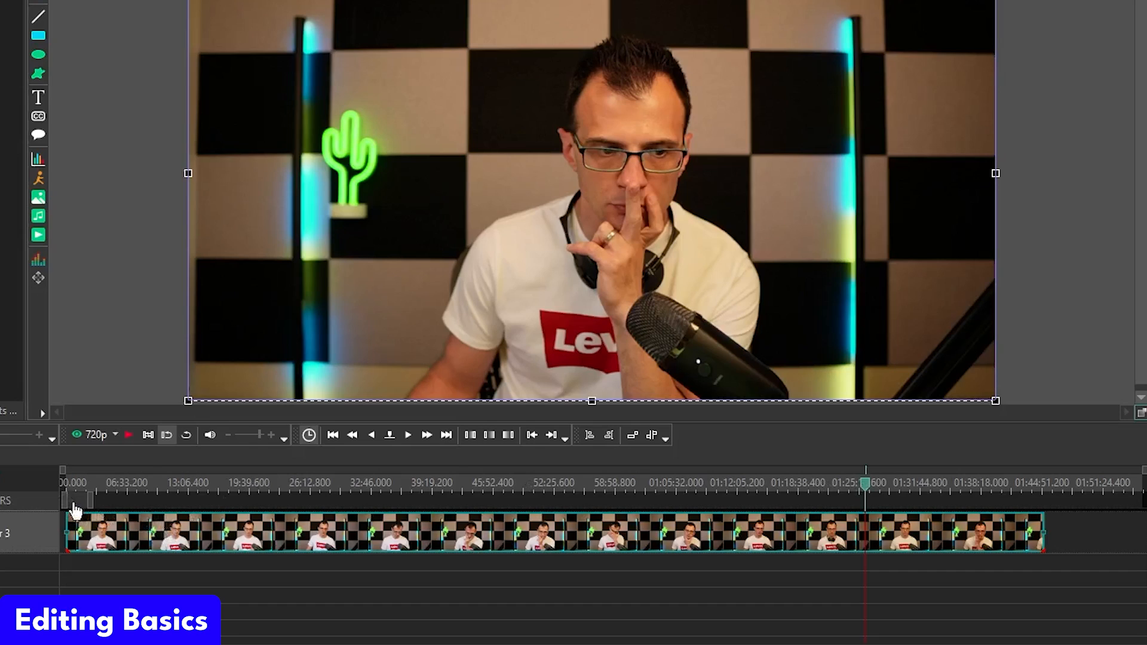
- Mark a selection range in the later part of the C0014 clip and cut out that fragment
mouse_move(74, 511)
mouse_down()
mouse_move(456, 530)
mouse_move(789, 528)
mouse_move(744, 497)
mouse_up()
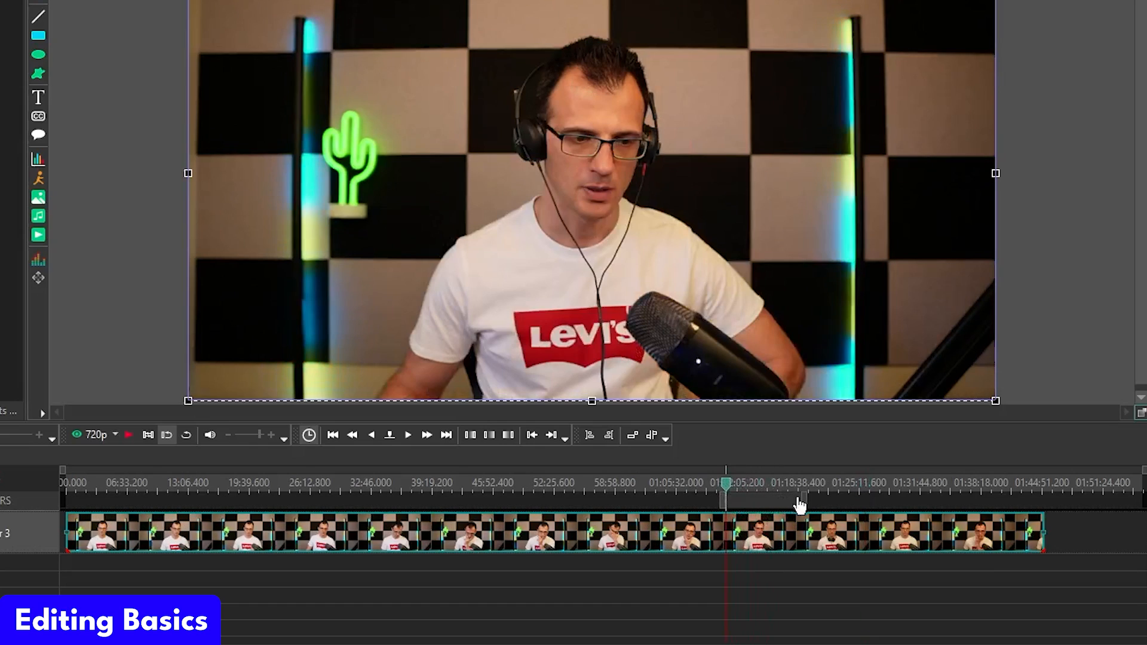
click(827, 497)
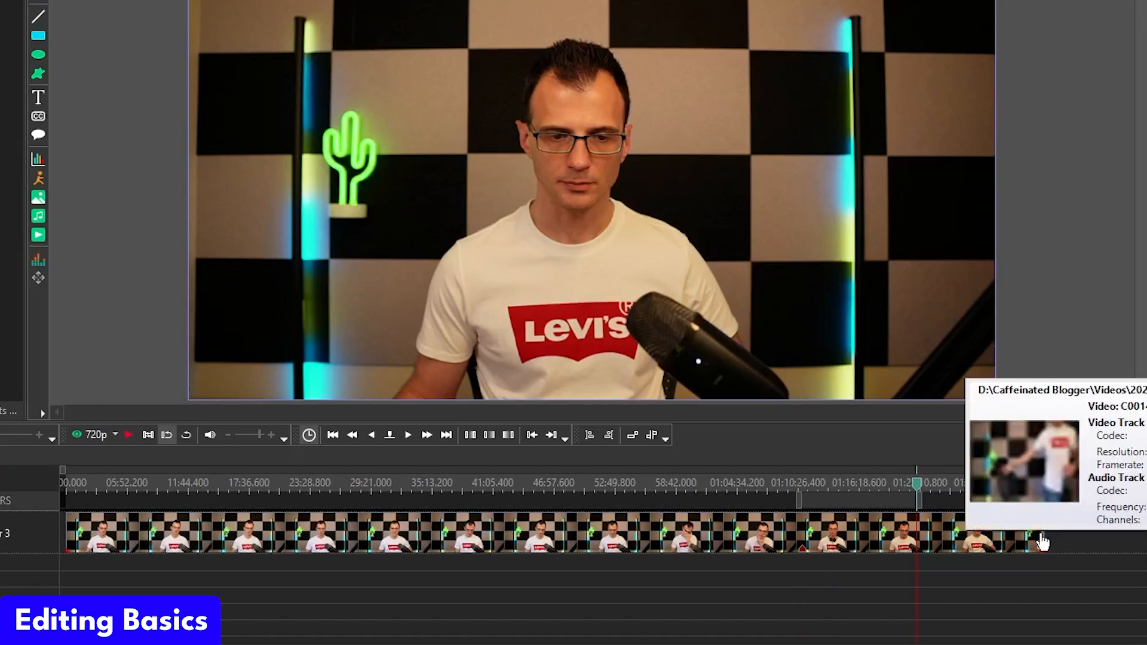
- Select the C0014 clip on Layer 3 and shorten it by pulling its end edge inward
click(1041, 534)
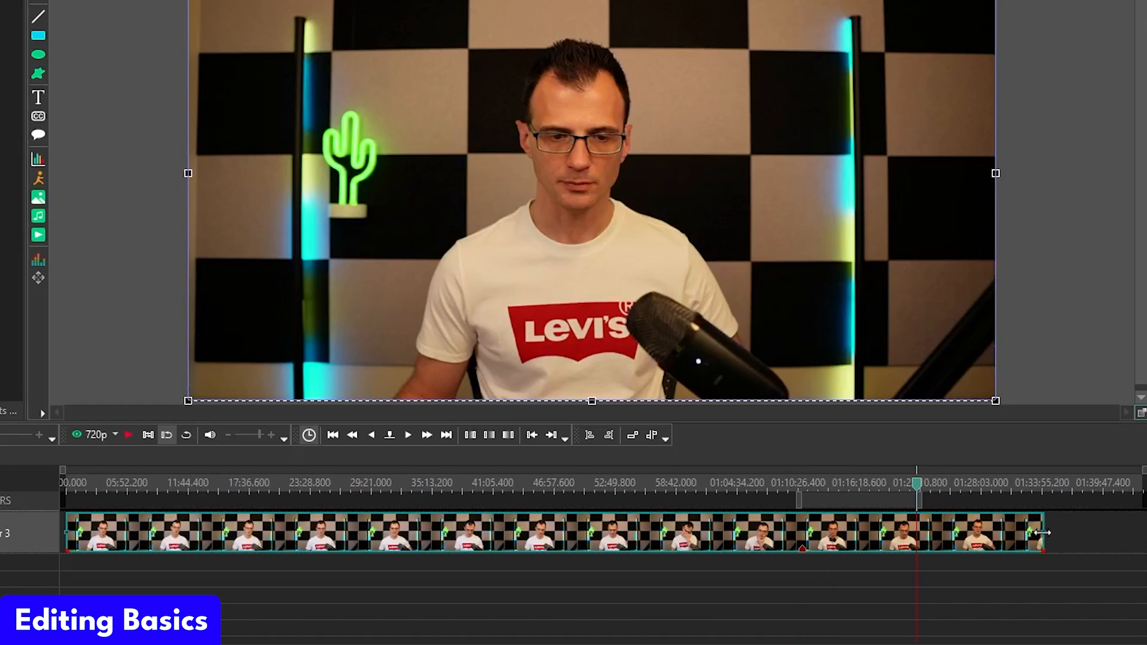
mouse_move(1041, 542)
mouse_down()
mouse_move(1044, 526)
mouse_move(1022, 526)
mouse_move(1042, 523)
mouse_up()
drag(1041, 523, 982, 526)
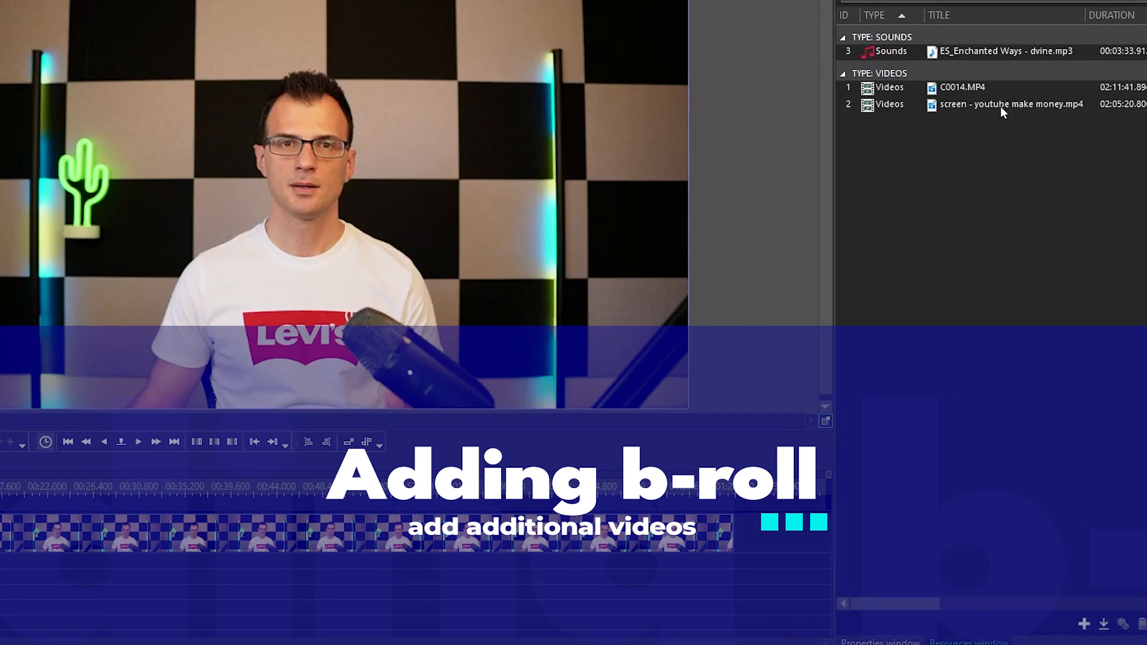
- Add screen - youtube make money.mp4 to the timeline as video on a new layer above the C0014 clip
drag(1028, 204, 317, 463)
drag(39, 457, 26, 529)
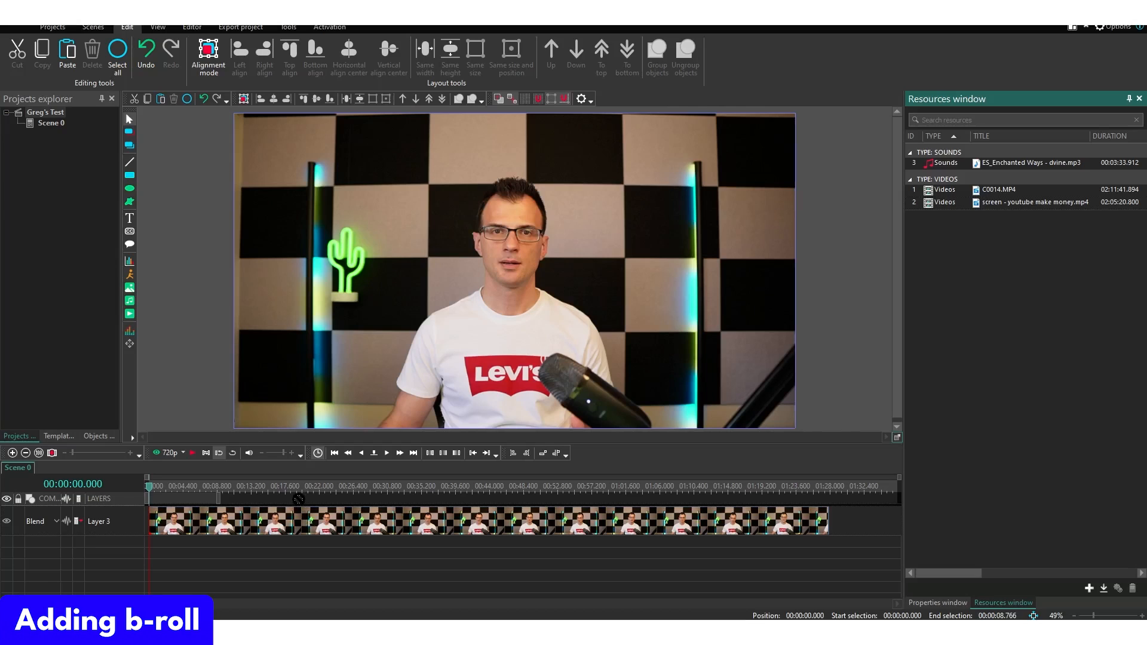
mouse_move(298, 499)
mouse_down()
mouse_move(300, 538)
mouse_move(297, 517)
mouse_up()
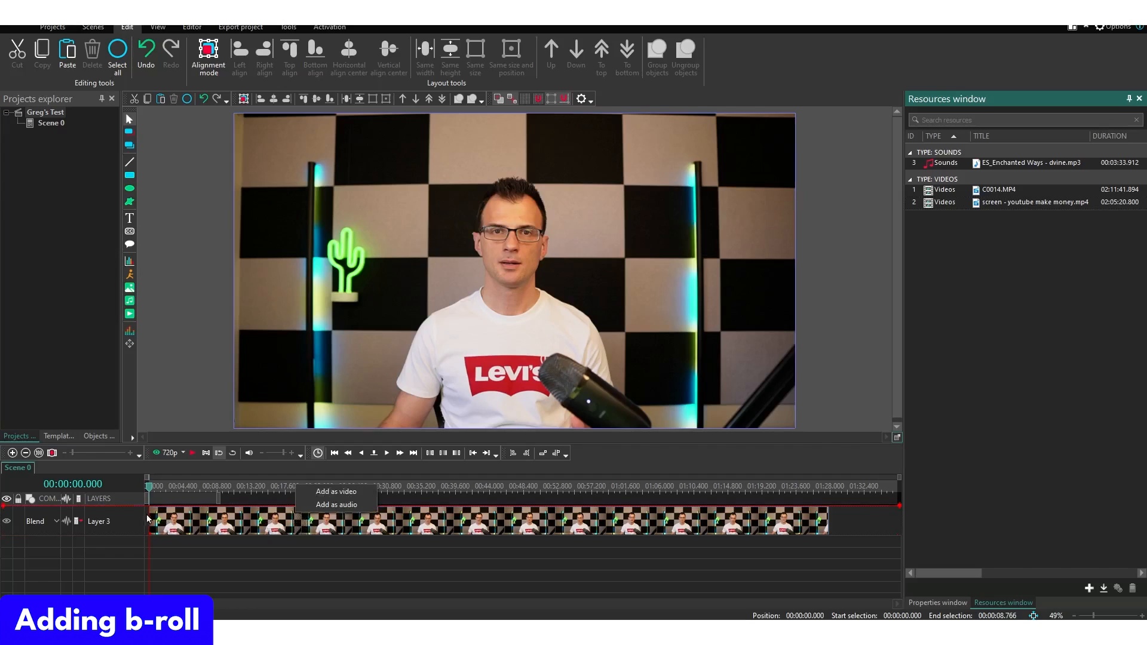
click(337, 491)
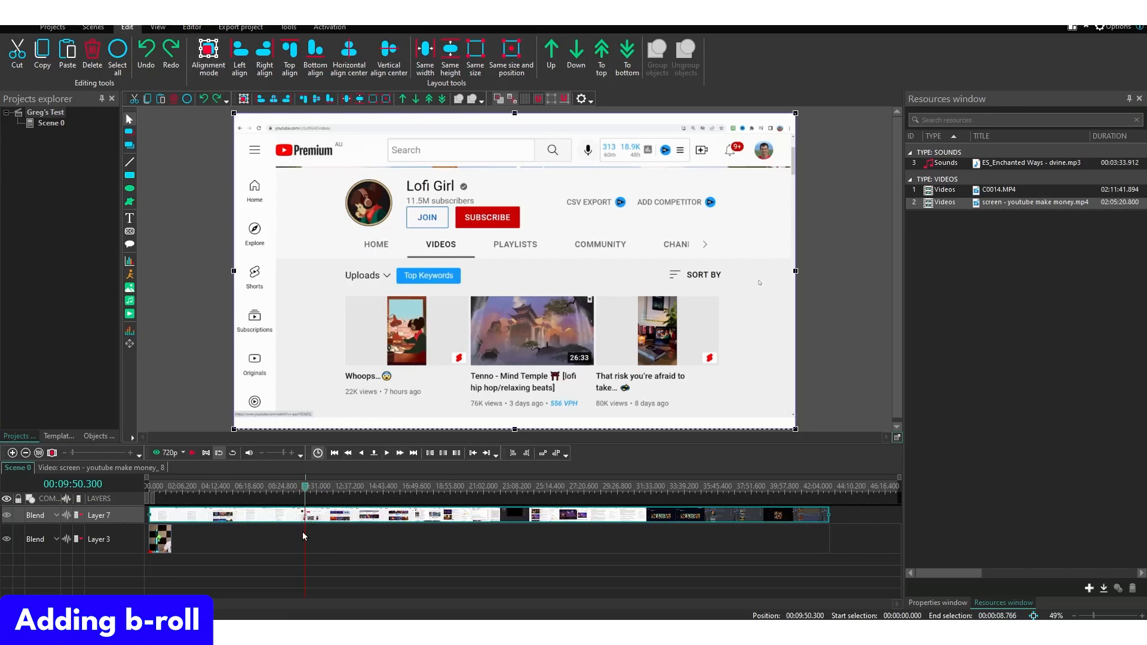
- Trim the start of the screen recording clip on Layer 7 at 00:09:50.300
mouse_move(307, 519)
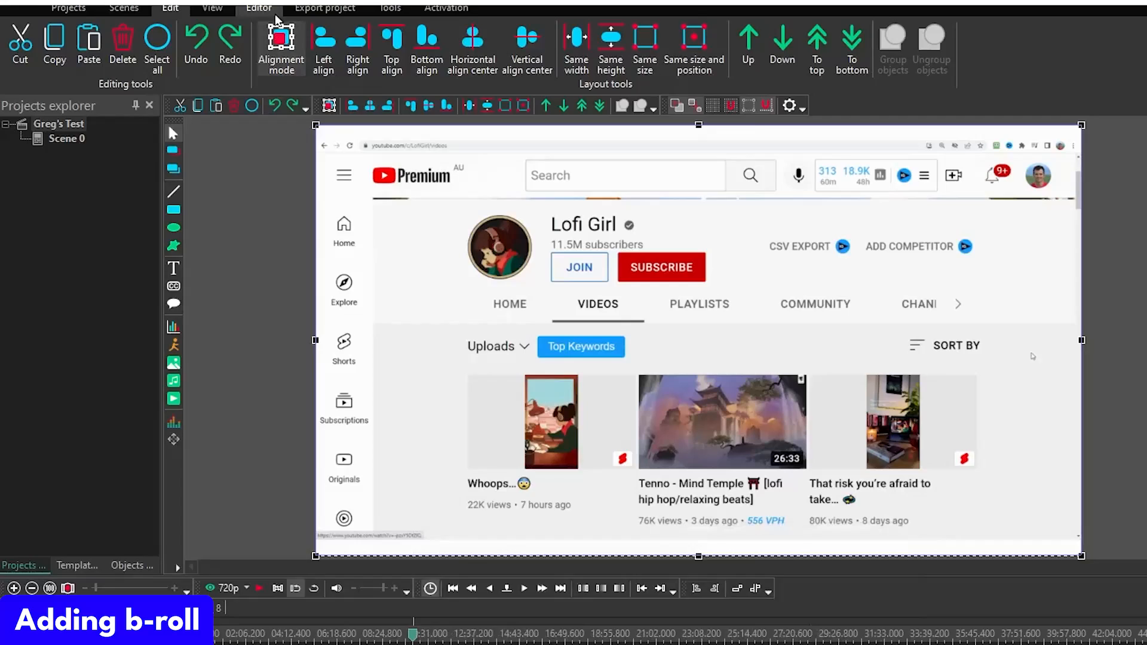
click(191, 27)
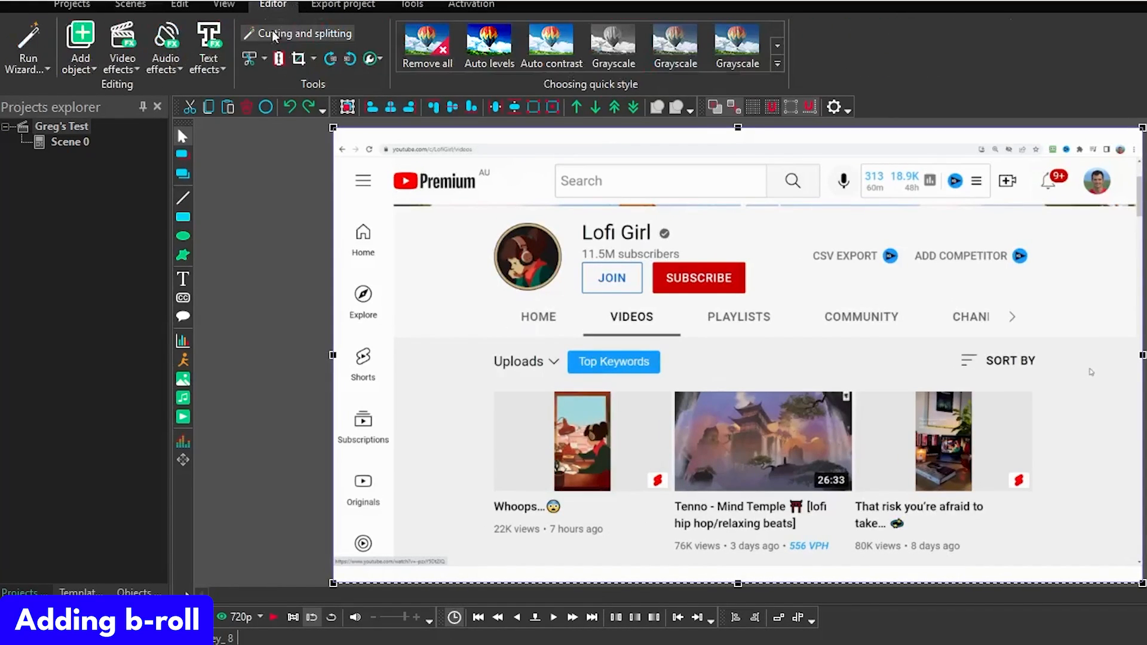
click(264, 58)
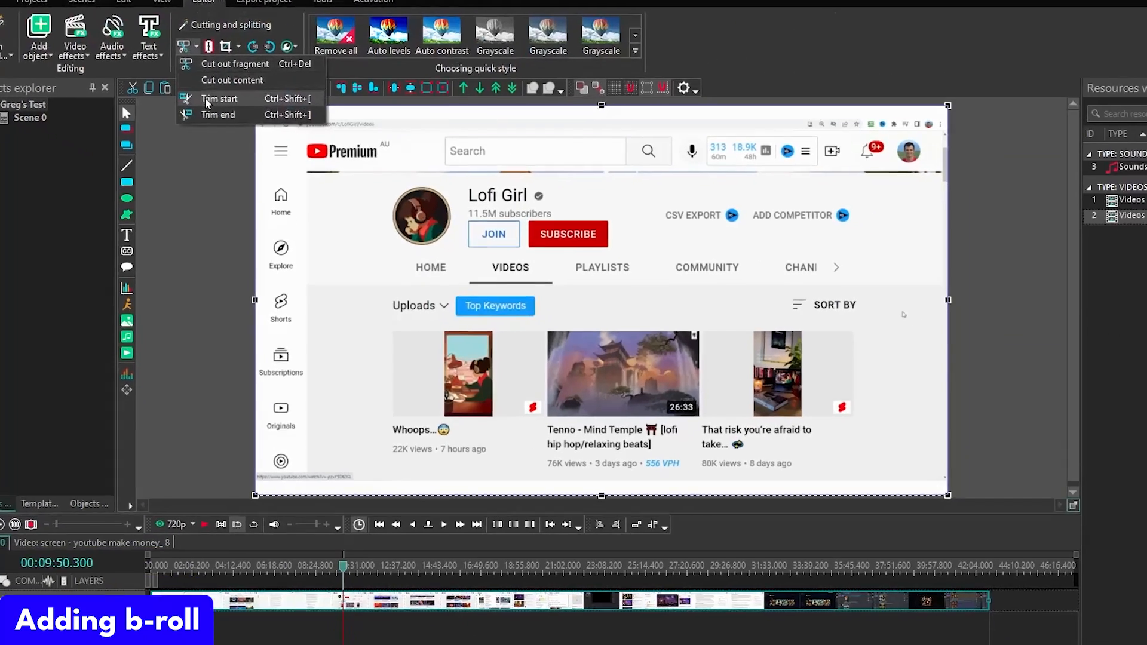
click(215, 98)
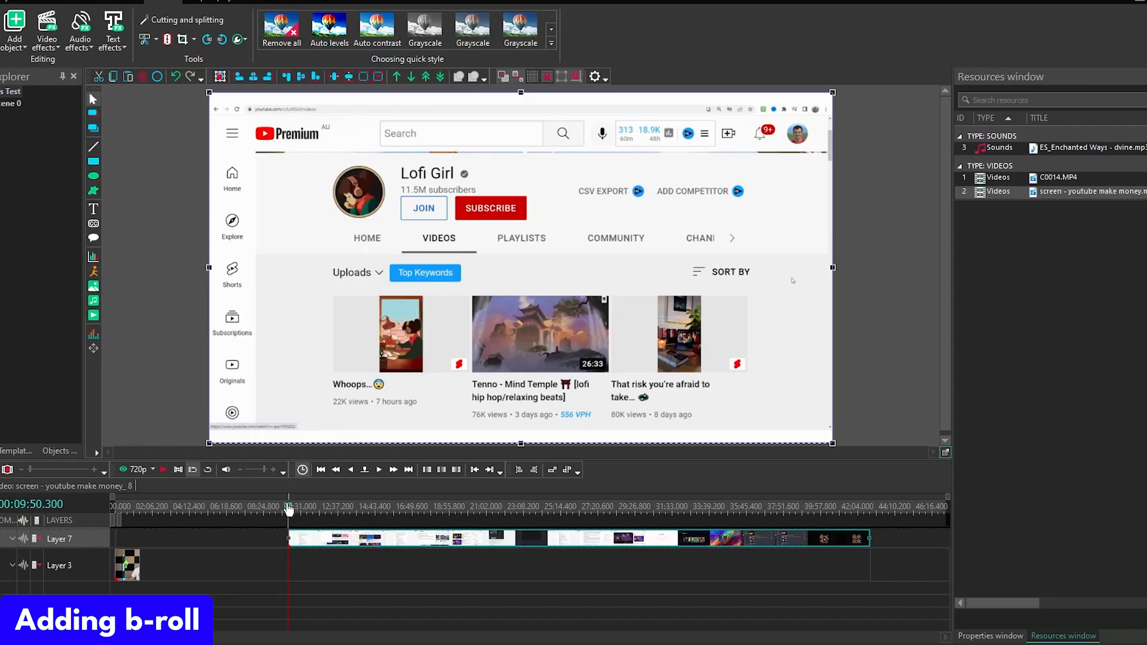
- Place the playhead at 00:10:26.366 and trim the end of the screen recording clip there
drag(289, 509, 300, 509)
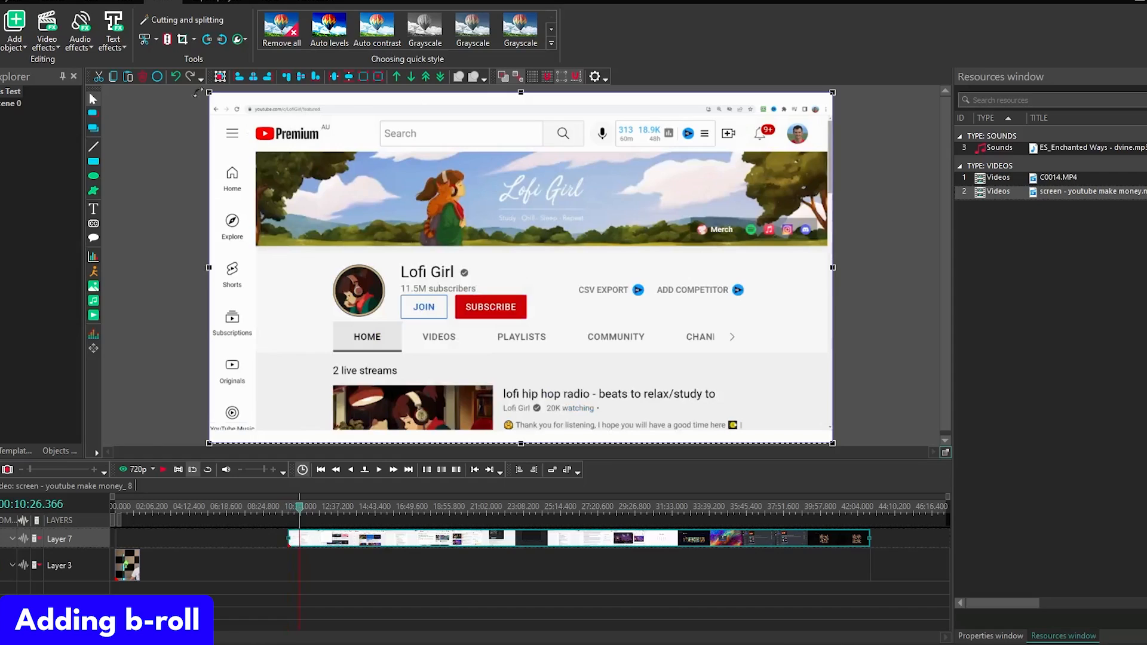
click(156, 40)
click(174, 100)
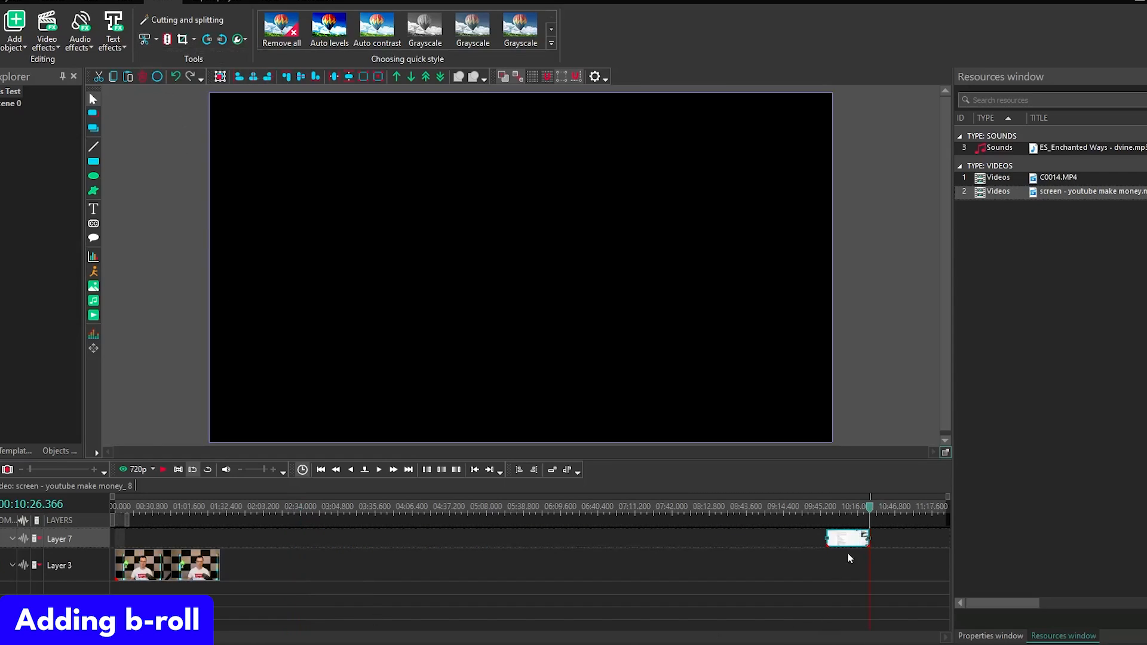
- Move the trimmed screen recording clip on Layer 7 back over the beginning of the C0014 clip
mouse_move(843, 546)
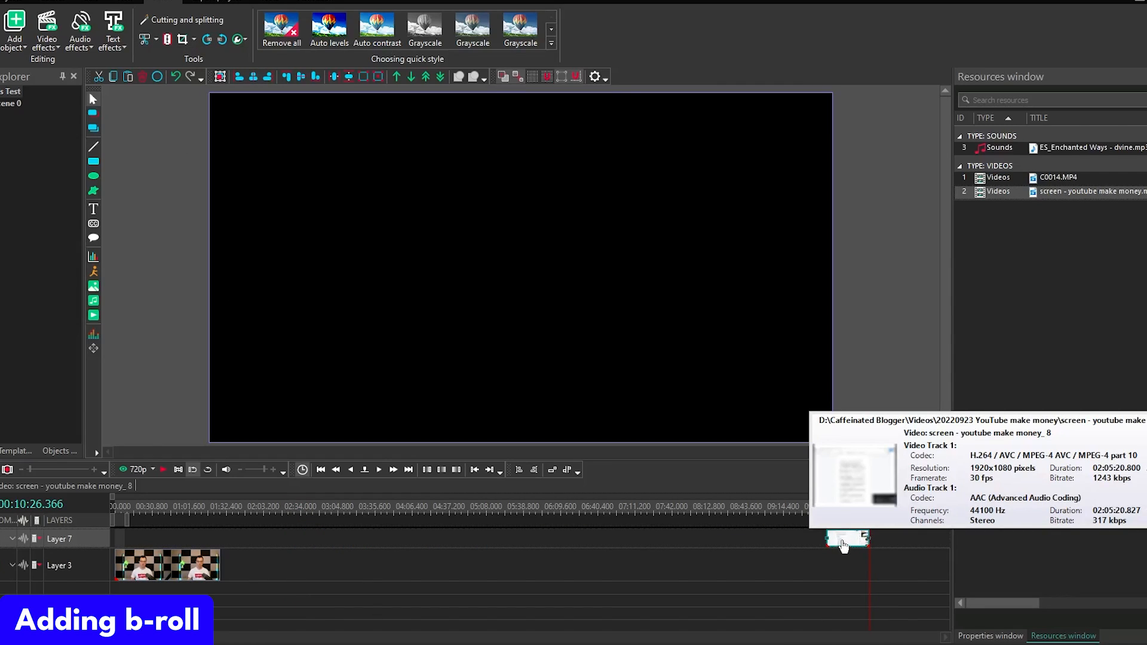
drag(843, 546, 141, 548)
- Play around 7 seconds to find the cue, and move the screen recording clip to start at 00:00:07.466
click(171, 507)
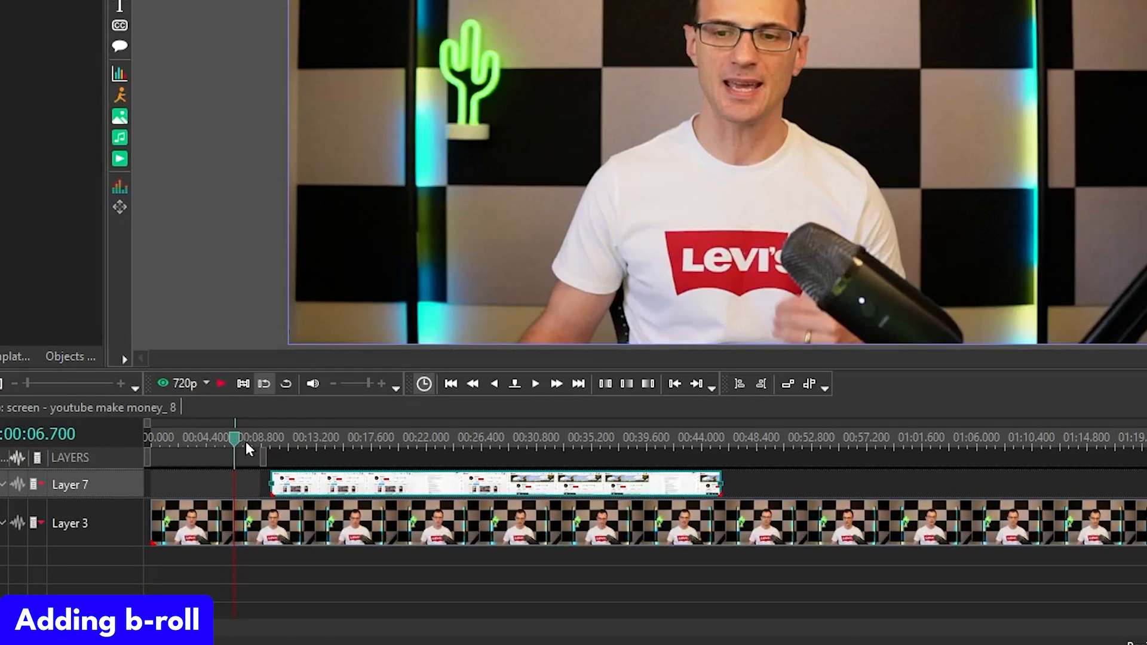
click(246, 444)
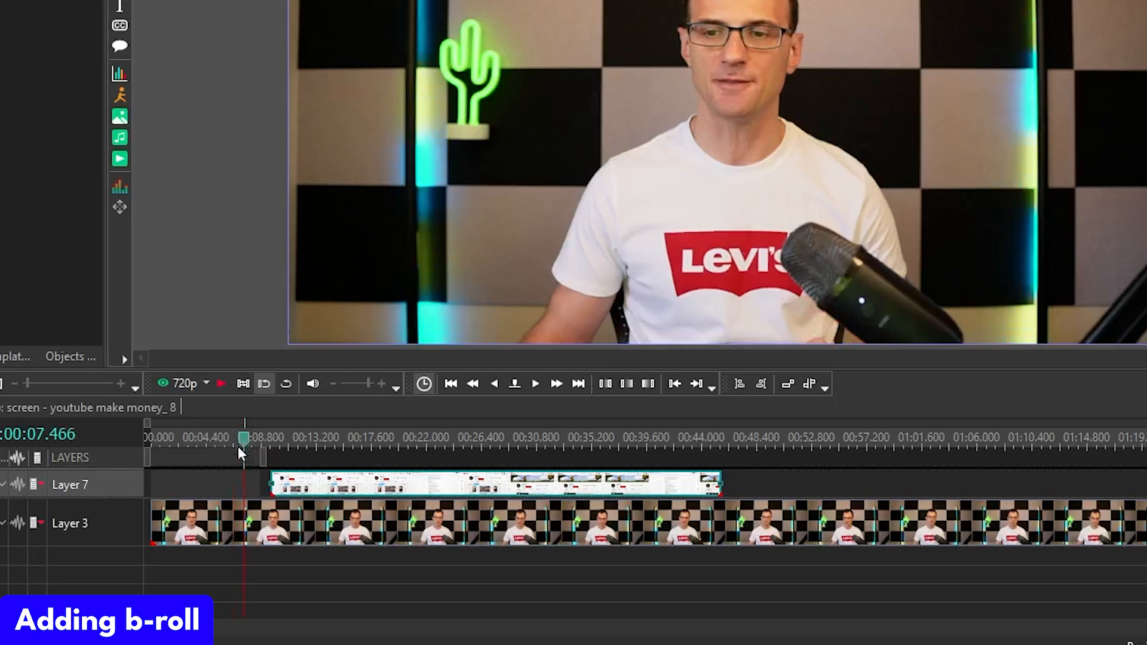
key(space)
click(241, 443)
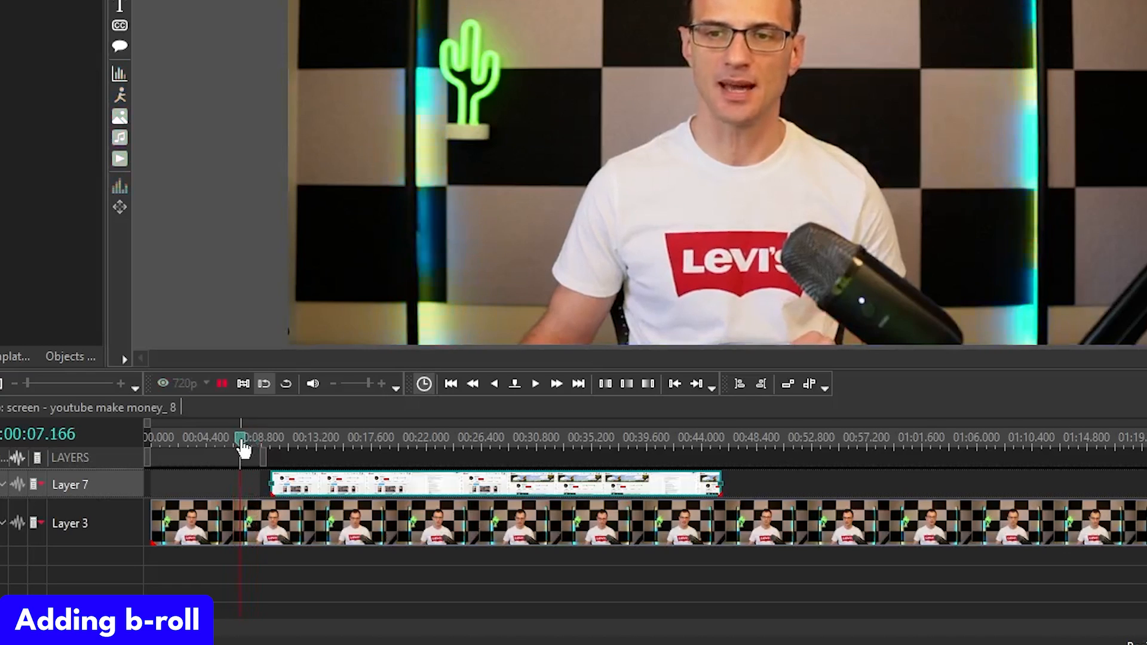
key(space)
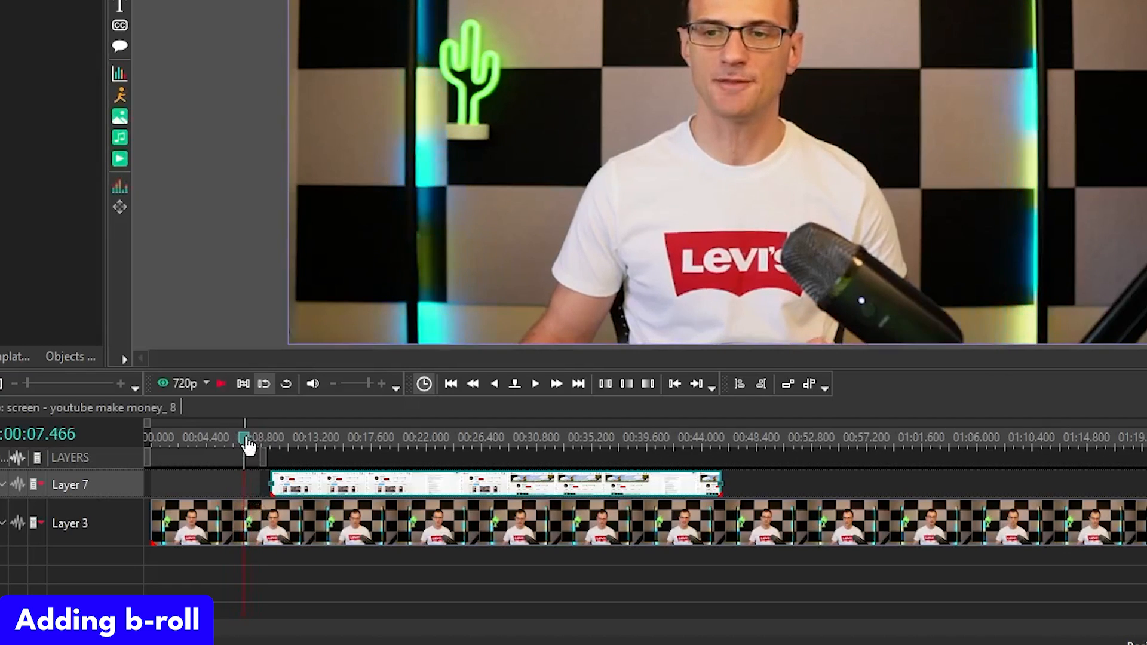
mouse_move(284, 486)
mouse_down()
mouse_move(265, 487)
mouse_move(279, 489)
mouse_up()
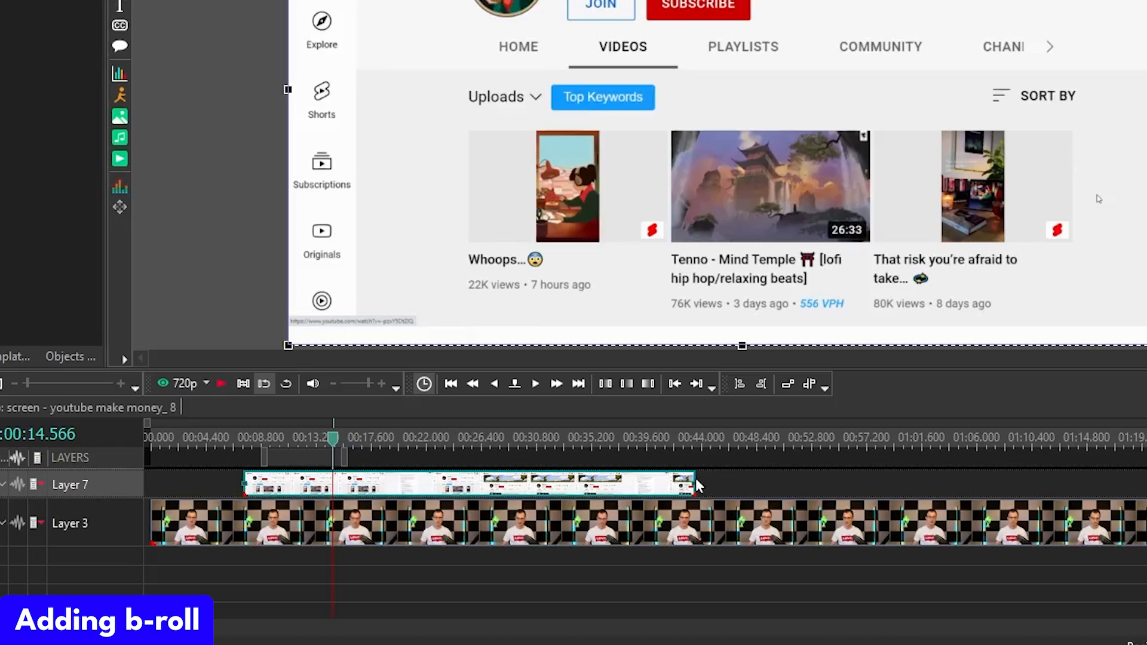
- Shorten the screen recording clip to end at 00:00:14.566, and play from about 00:00:05.833 to check the b-roll
drag(690, 477, 332, 483)
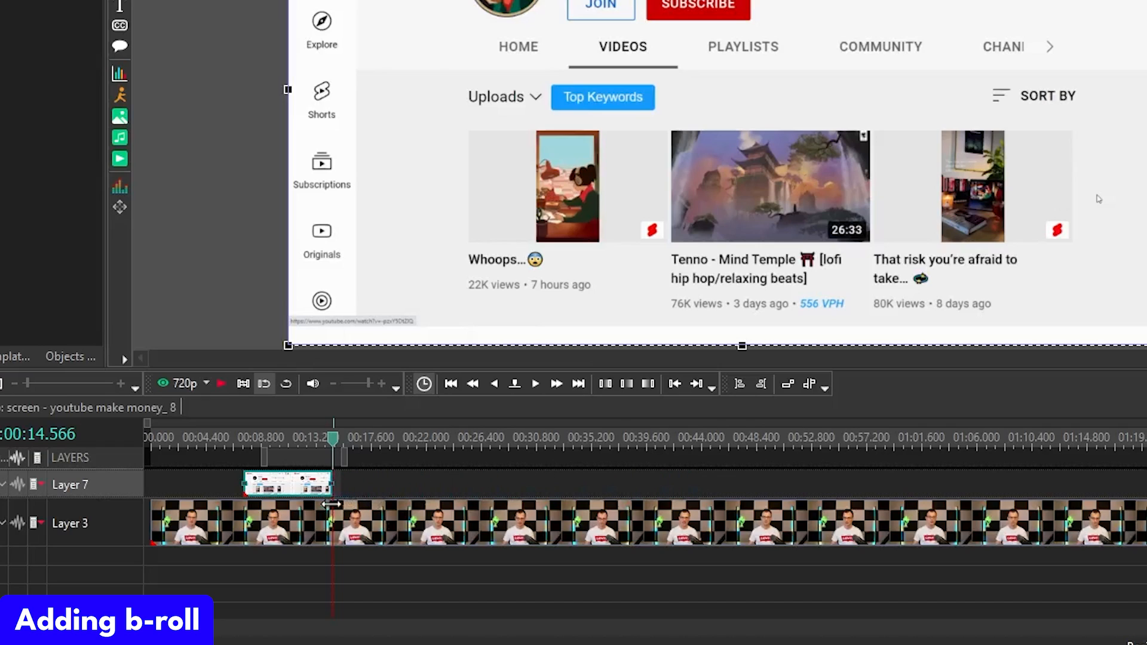
click(242, 443)
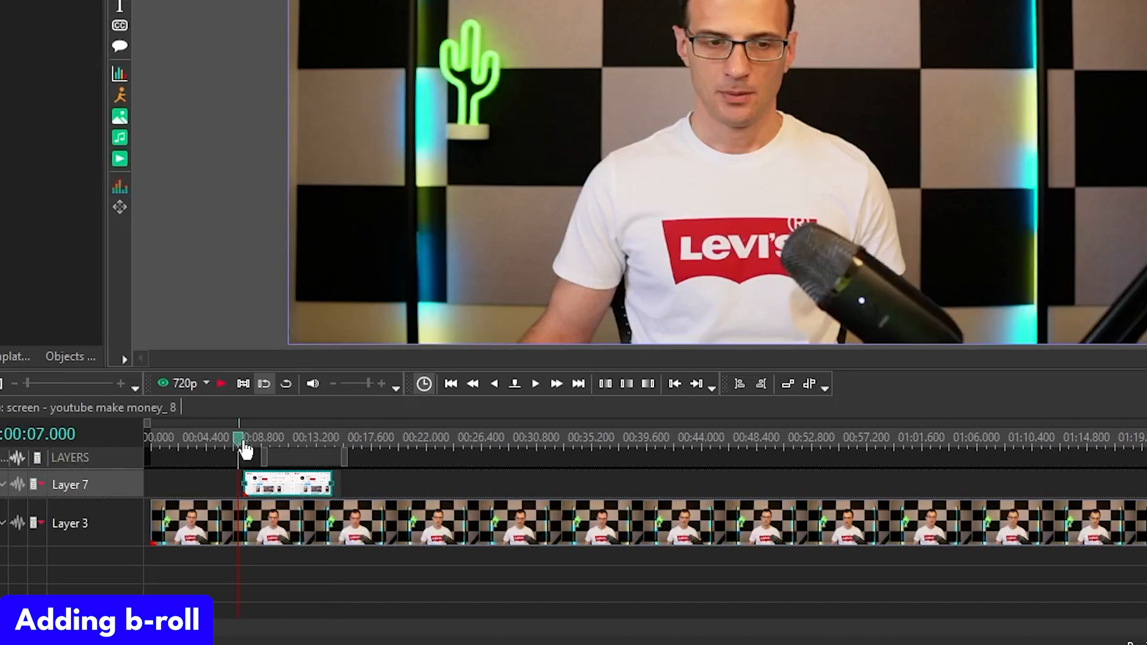
drag(233, 442, 224, 442)
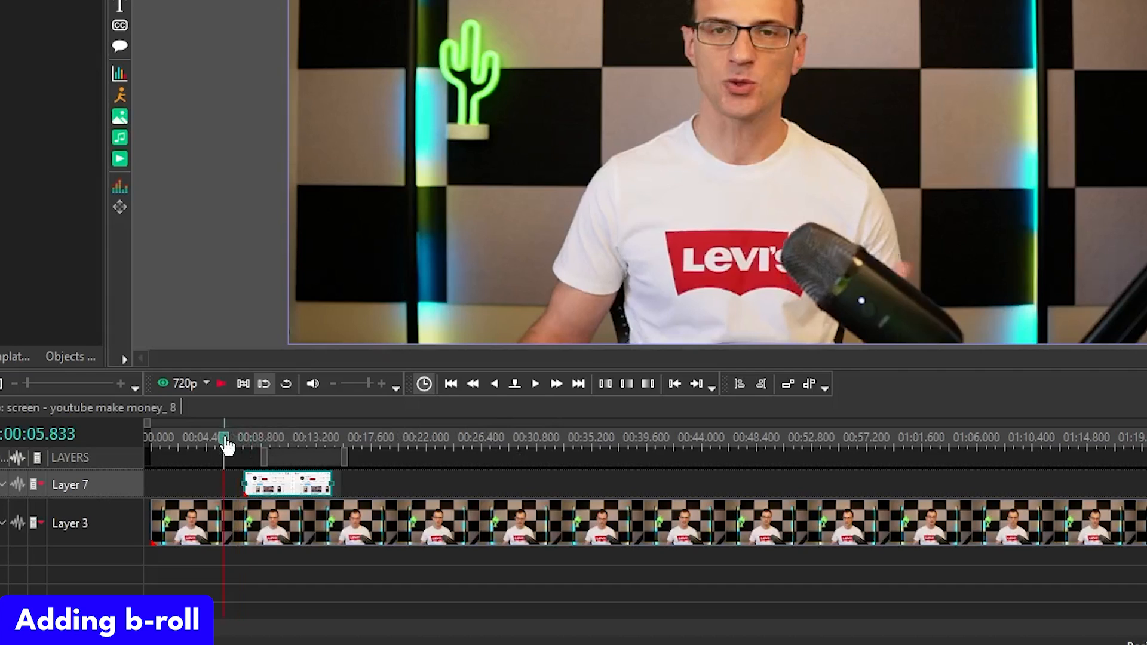
key(space)
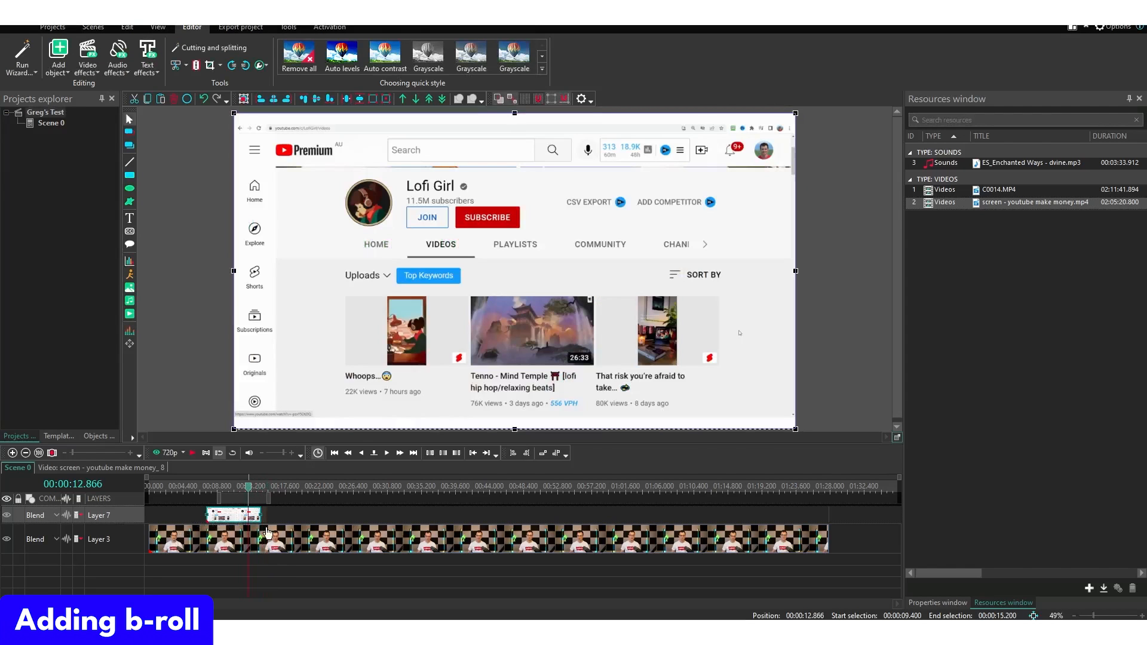
click(281, 496)
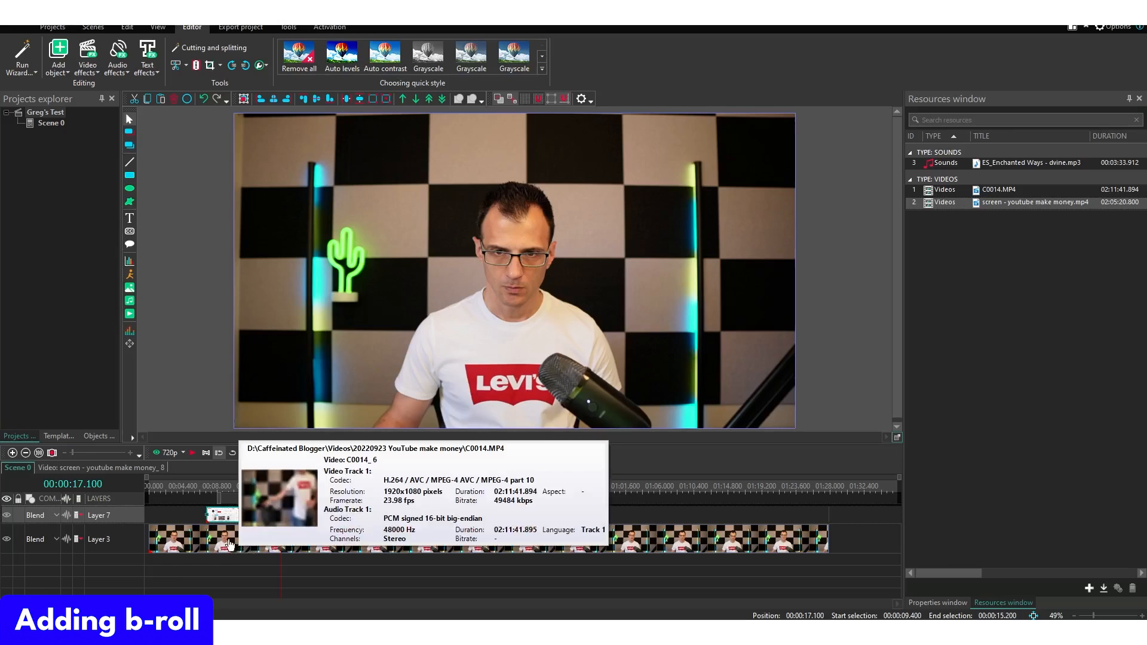
- With the playhead at 00:00:10.433, shrink the screen recording to under half the frame width and place it in the frame's upper-right corner
click(230, 489)
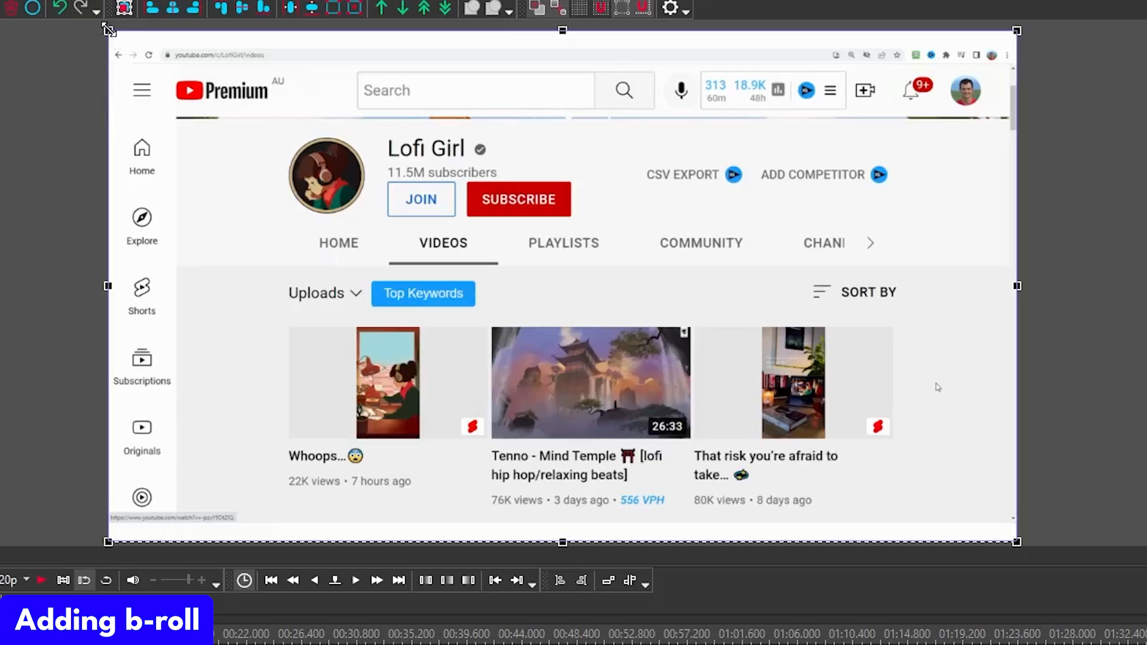
drag(233, 114, 255, 123)
drag(141, 46, 550, 277)
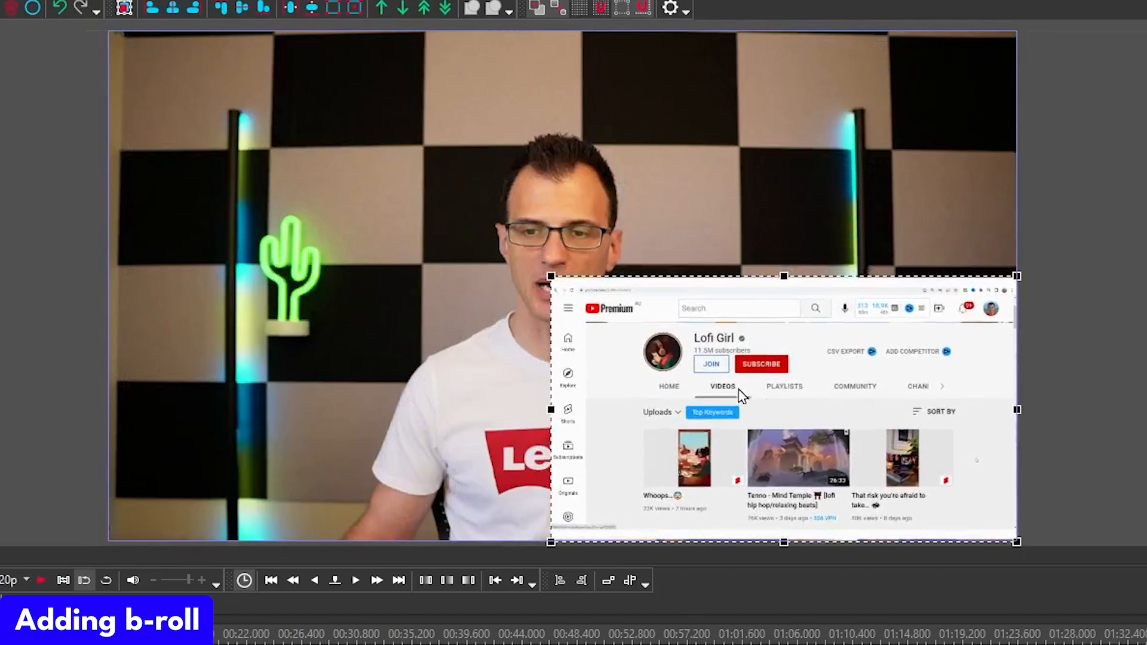
drag(845, 372, 843, 127)
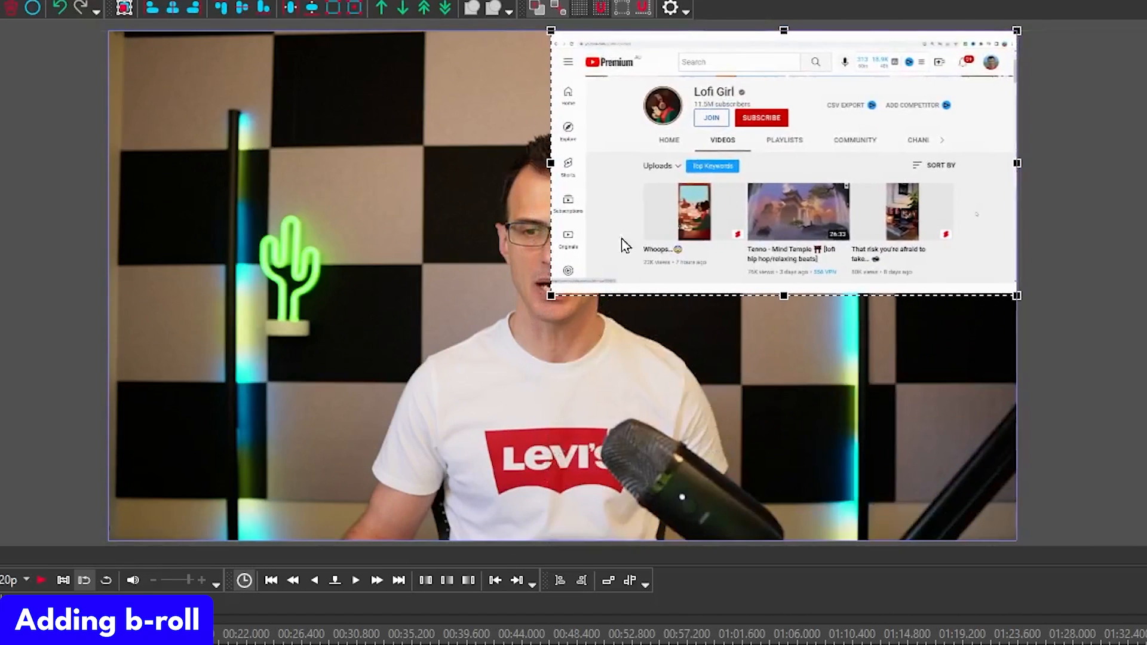
drag(551, 296, 620, 250)
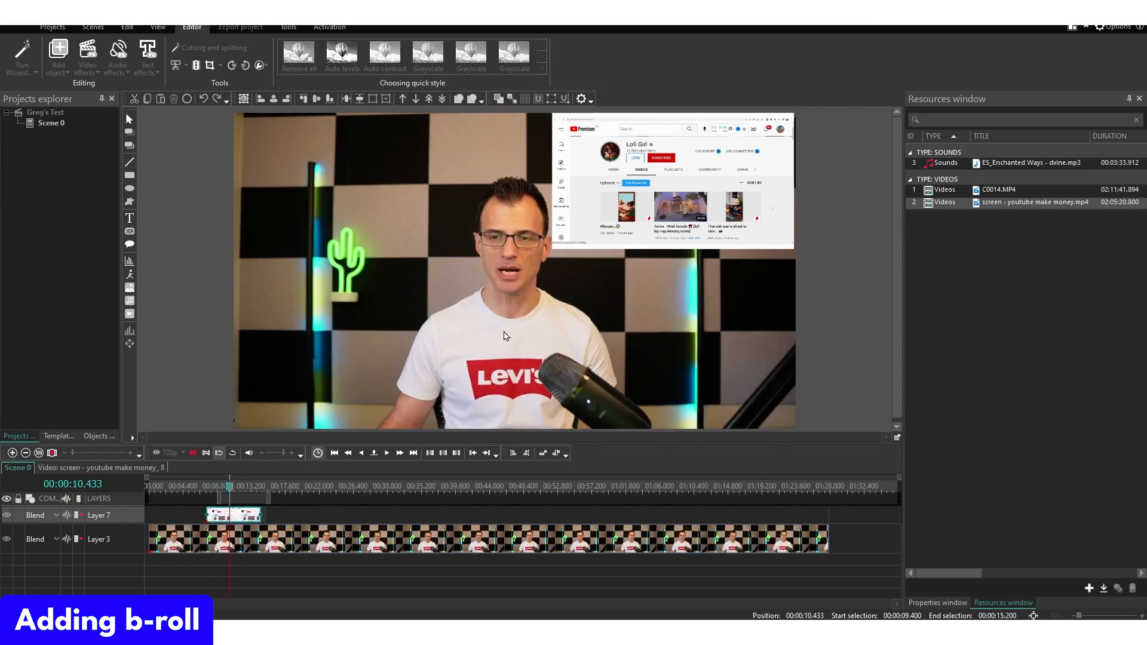
- Select the screen recording clip on Layer 7 and show its object properties
key(space)
click(228, 530)
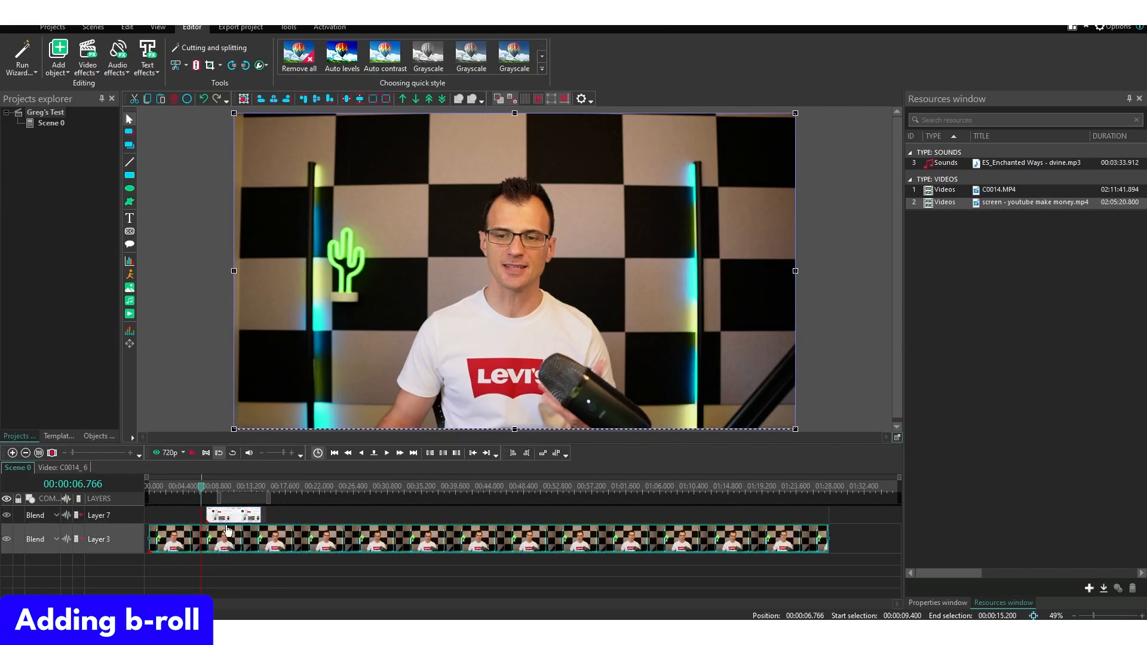
click(229, 517)
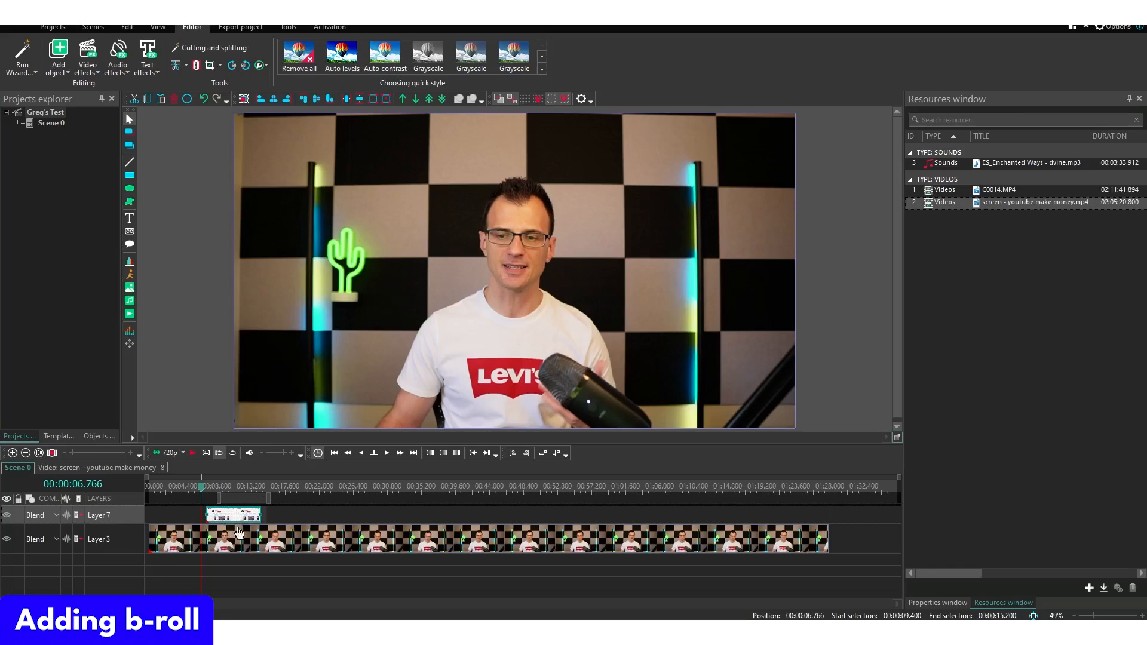
click(157, 27)
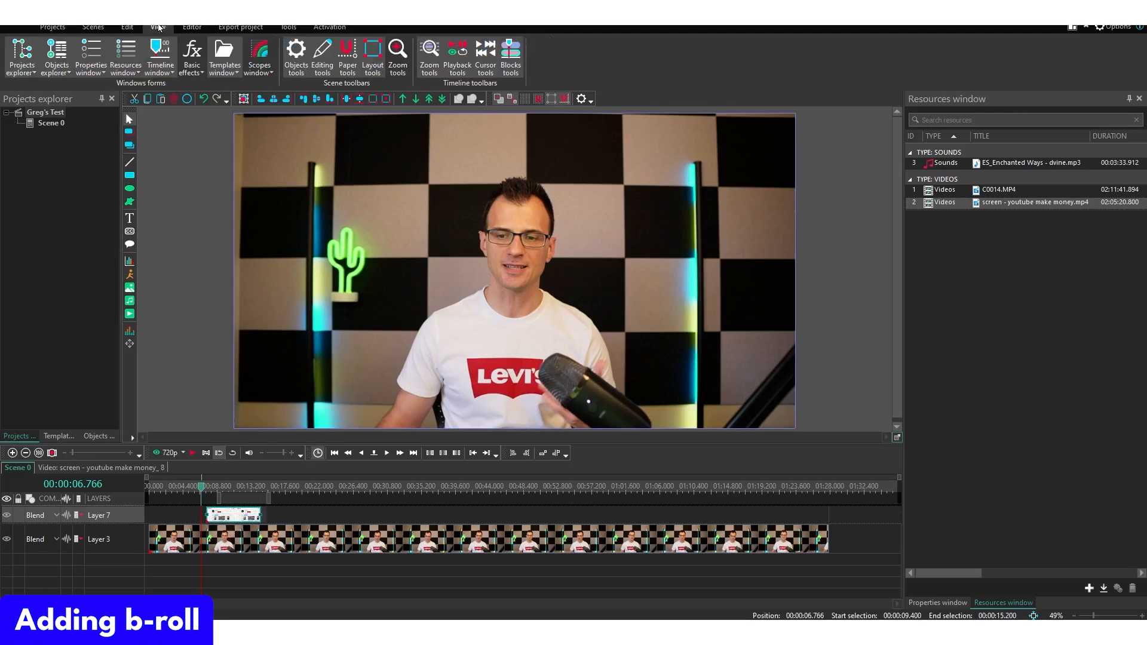
click(99, 52)
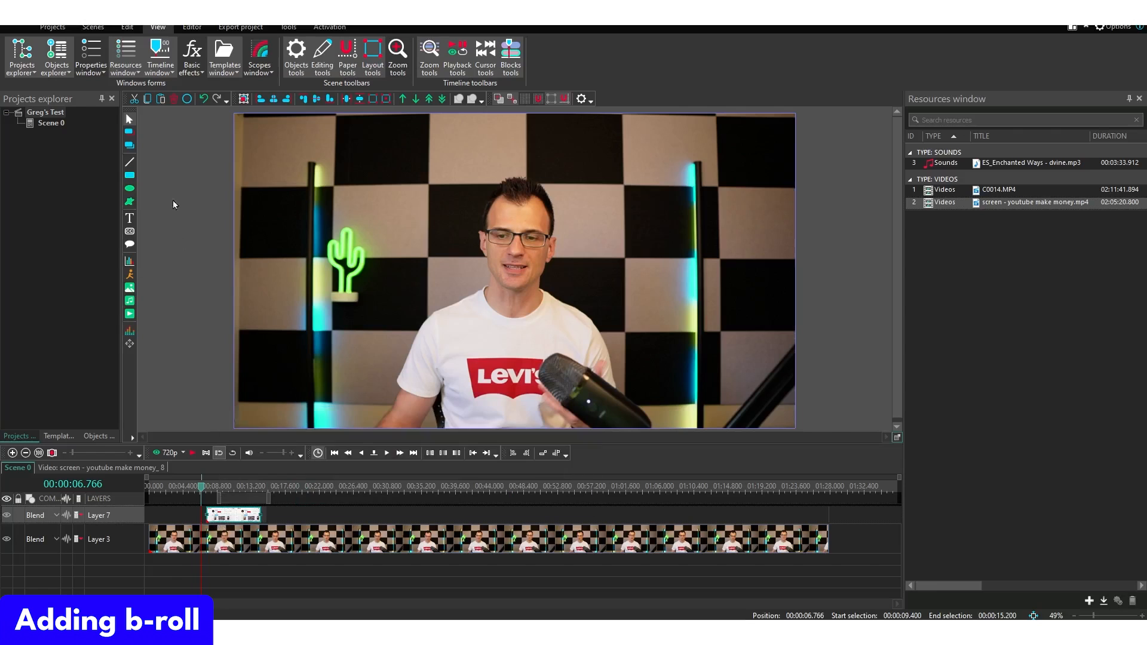
click(89, 55)
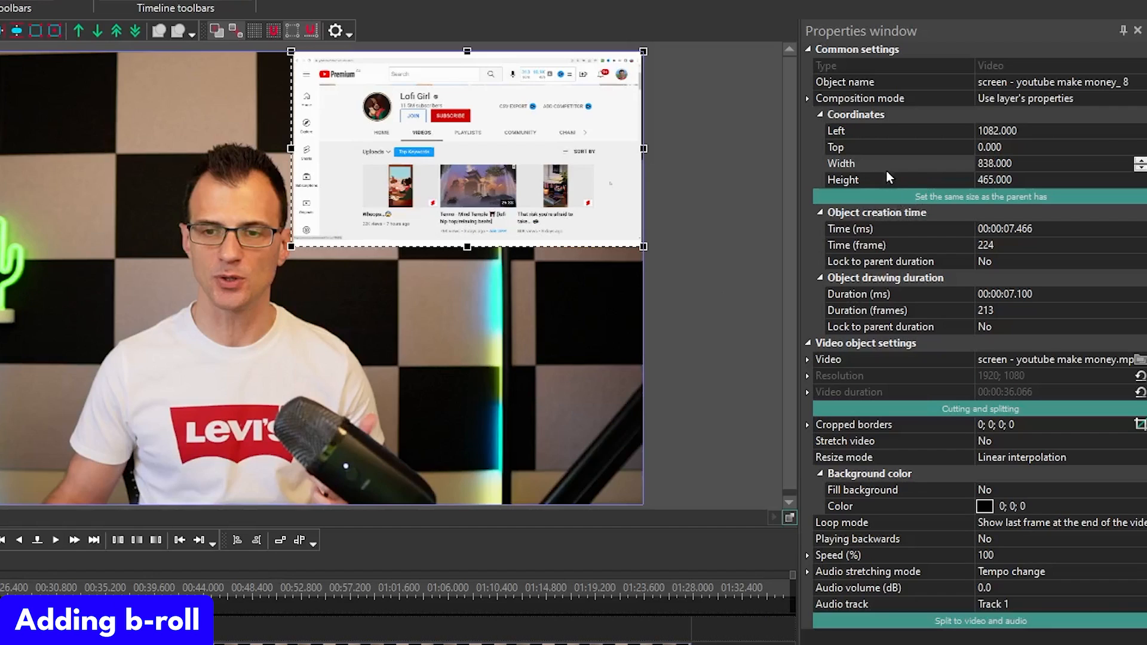
- Try to set the screen recording overlay's width to 1000
click(1016, 161)
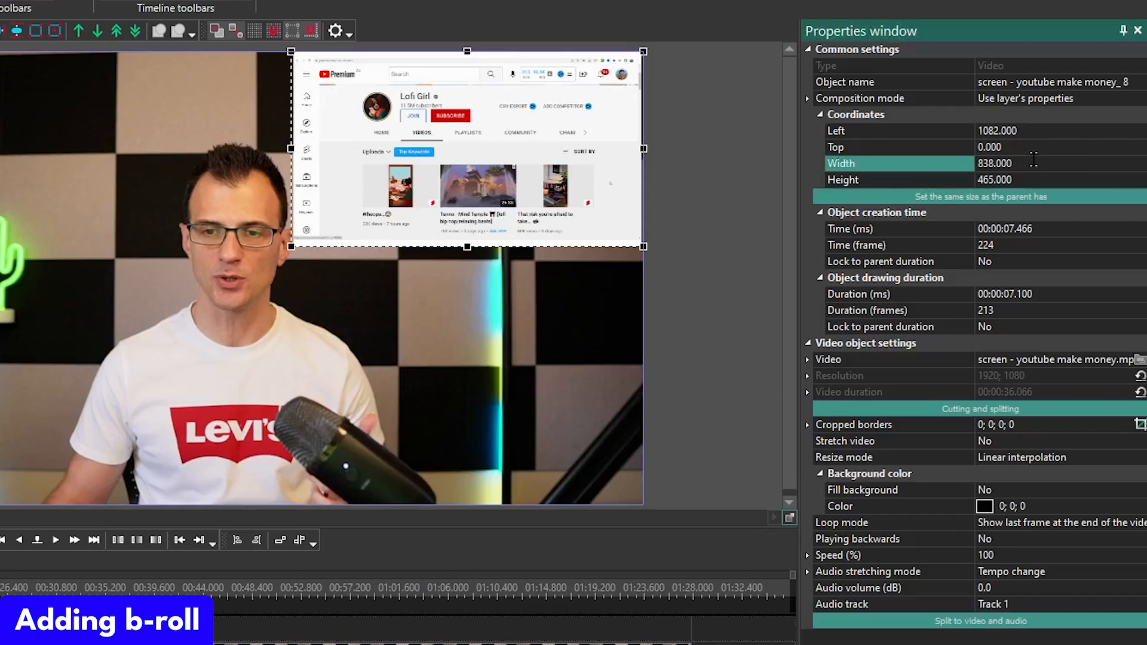
drag(1034, 161, 963, 162)
text(1)
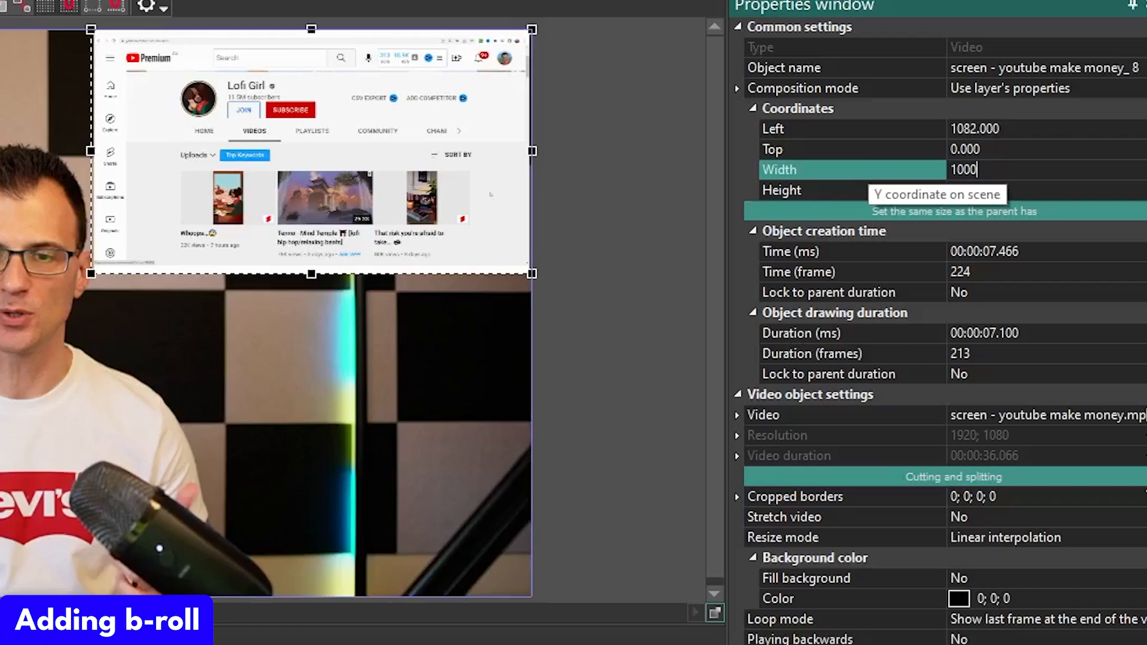
key(Return)
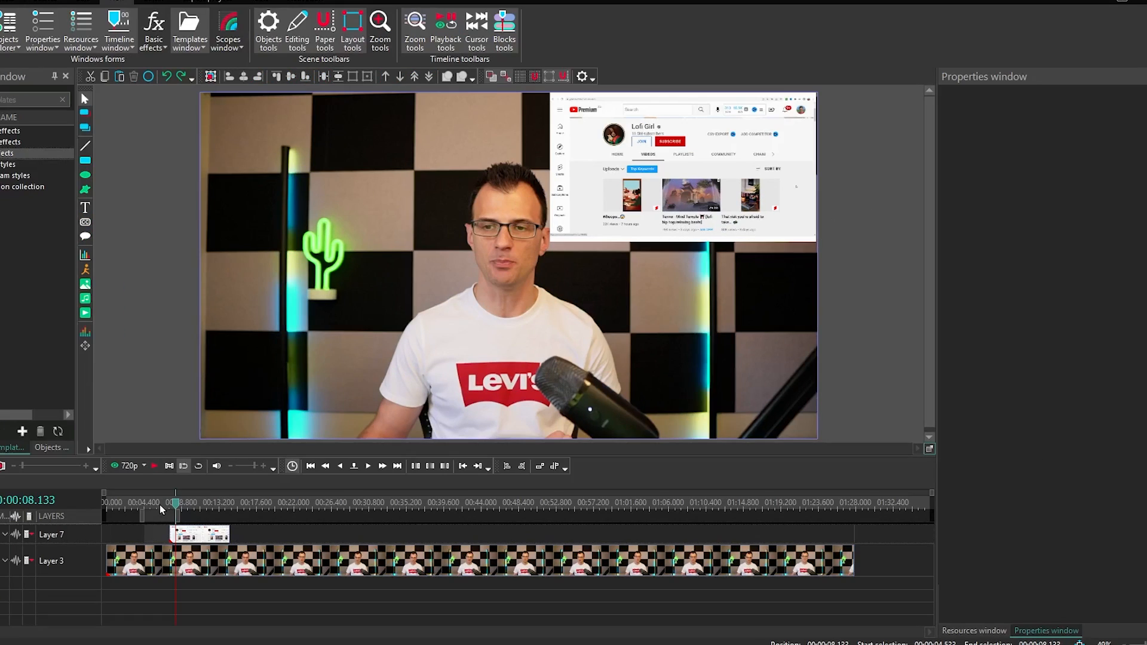
- Add a text object about 451 × 127 px in the frame's lower-left corner, starting at 00:00:00.000, and enter the presenter's name
drag(159, 505, 105, 508)
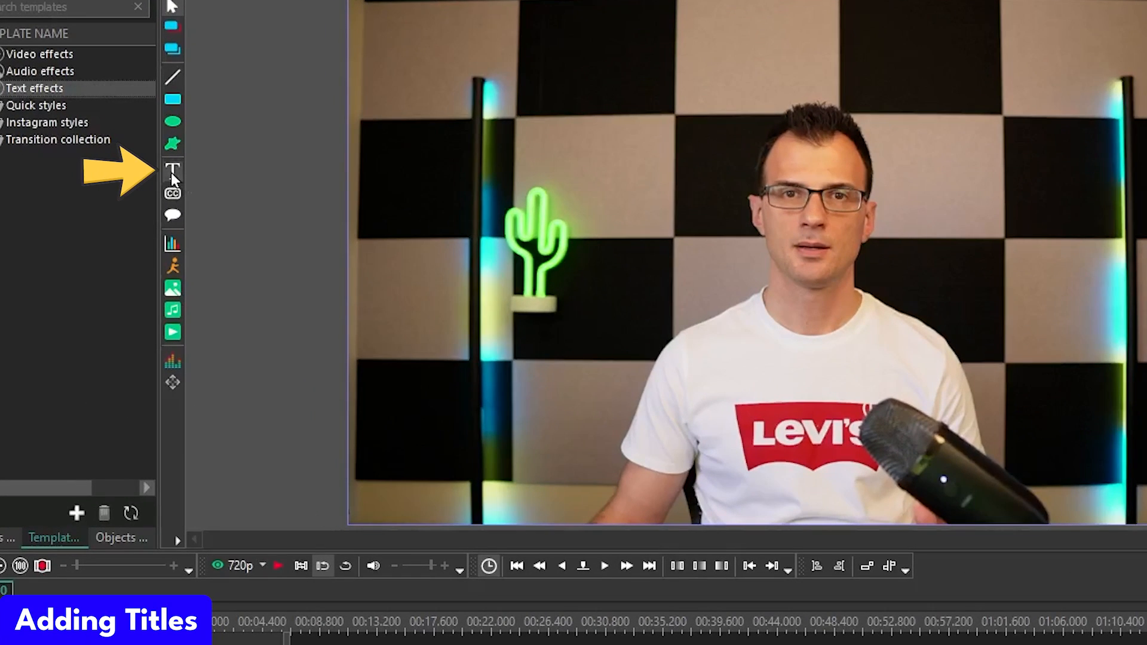
click(170, 171)
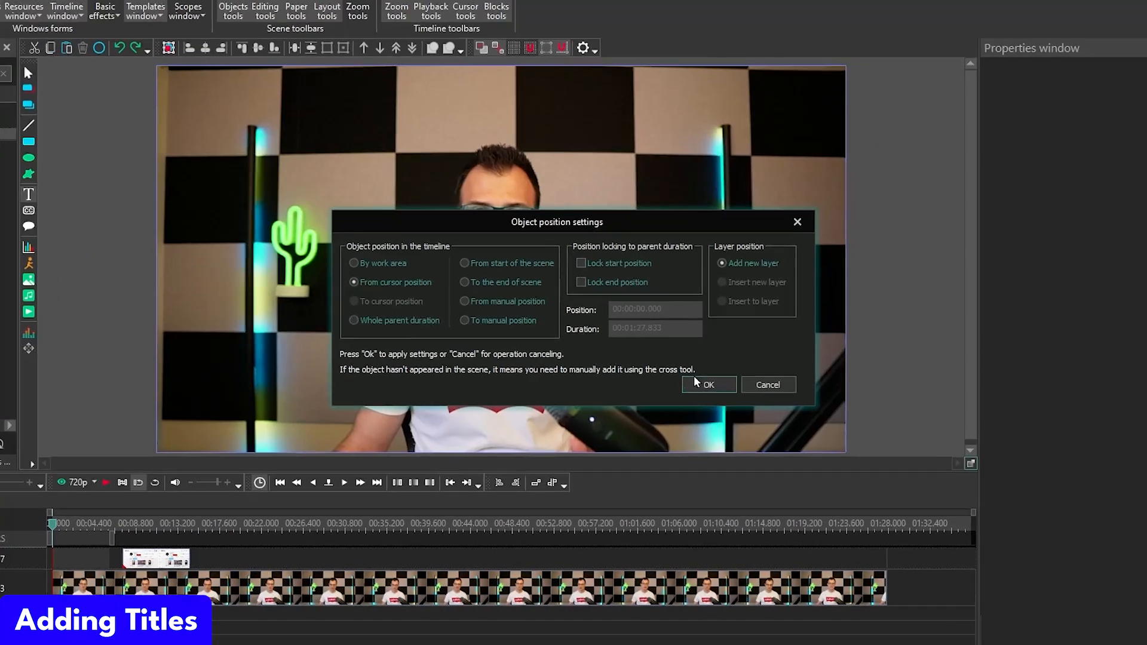
click(748, 406)
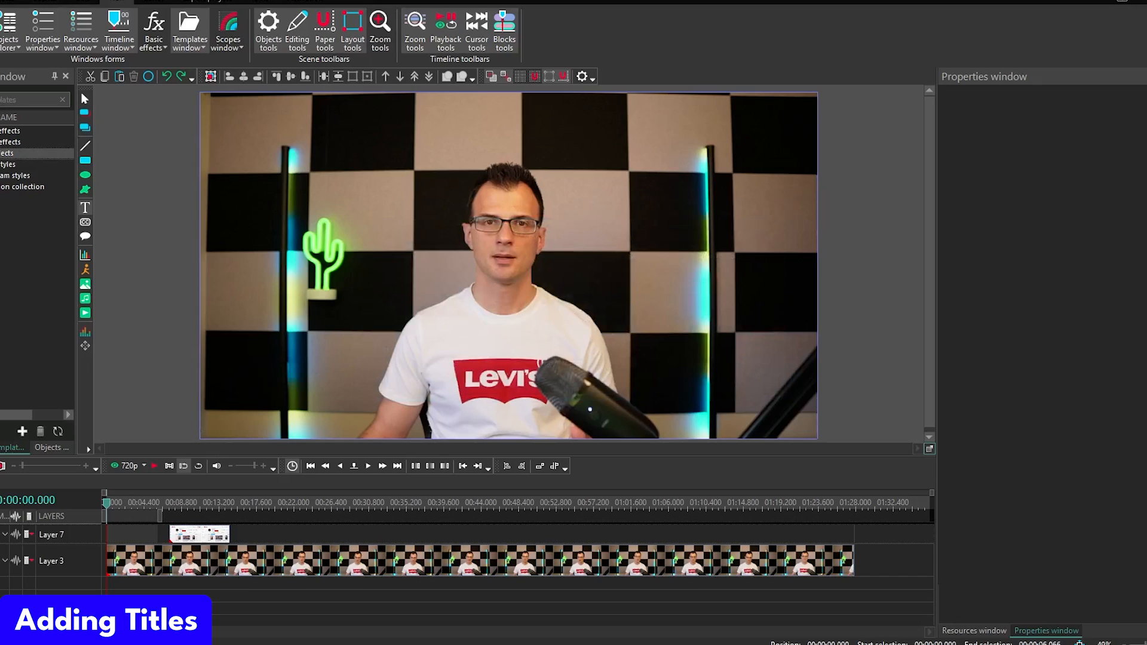
drag(217, 372, 362, 413)
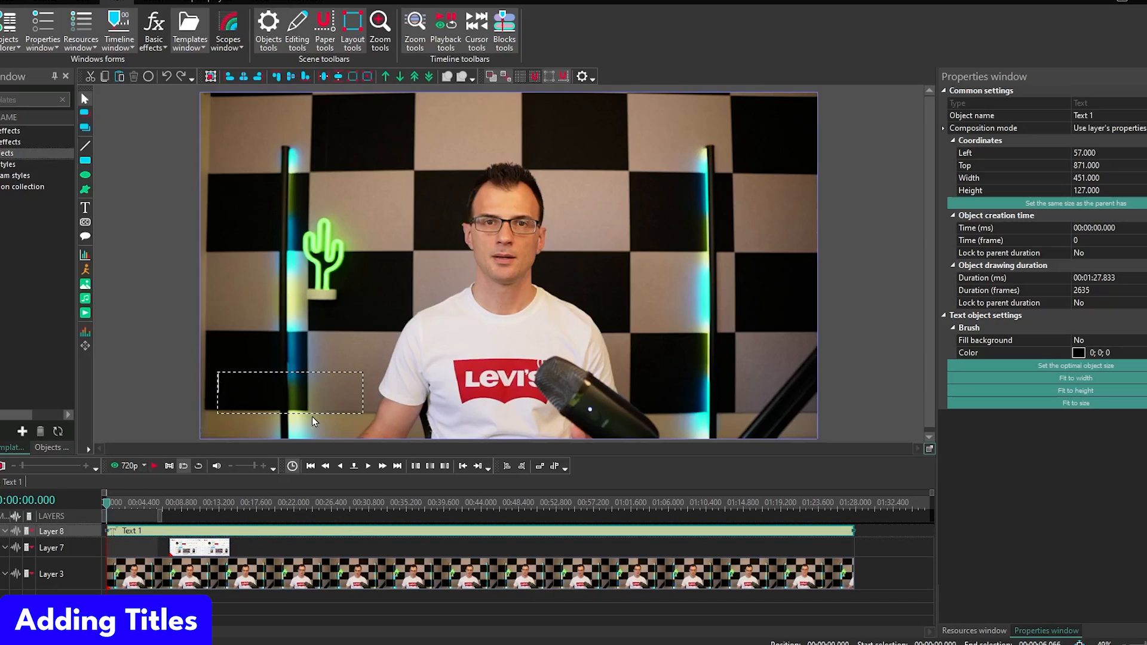
text(GREG )
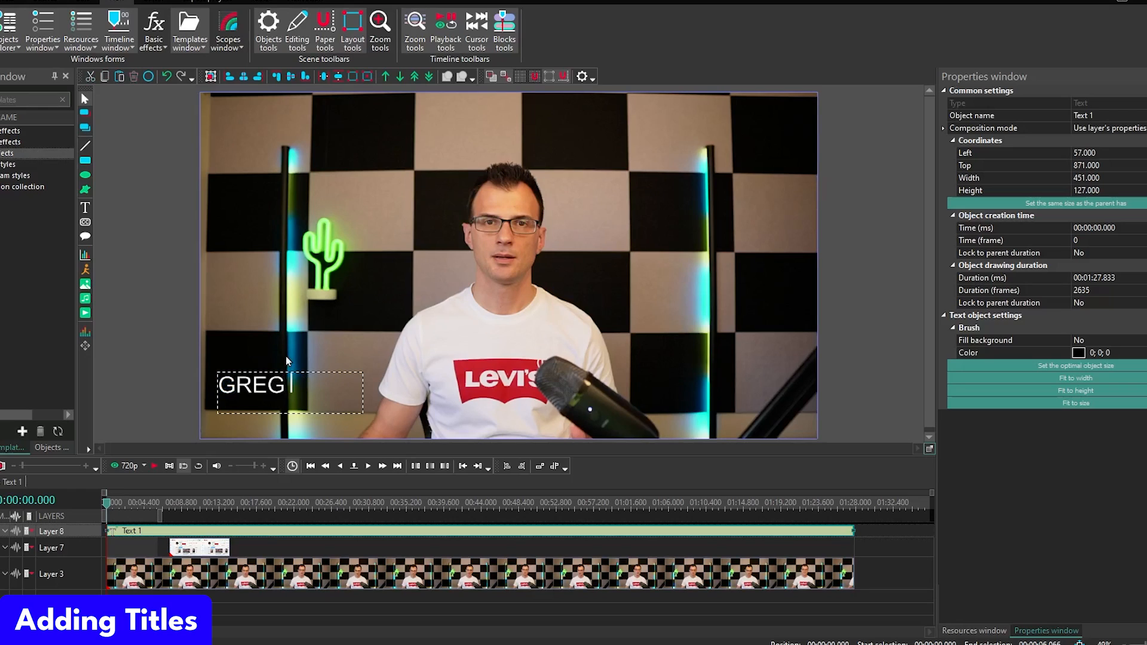
text(KONO)
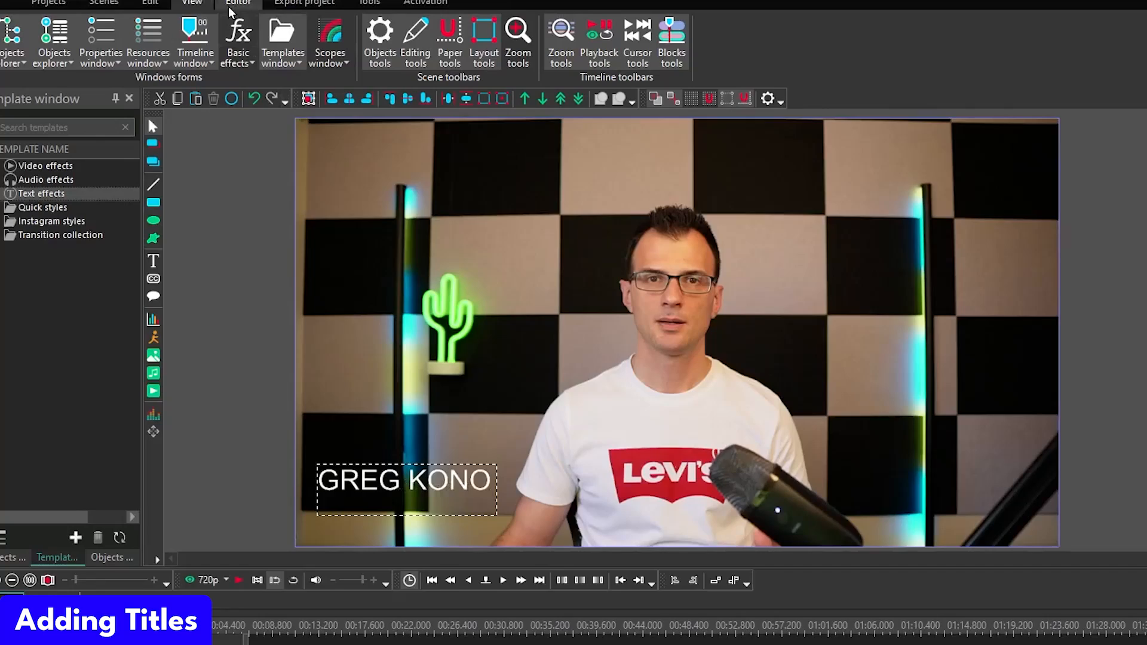
- Set the name text's font size to 36 pt and add a second line reading CAFFEINATED BLOGGER
click(154, 1)
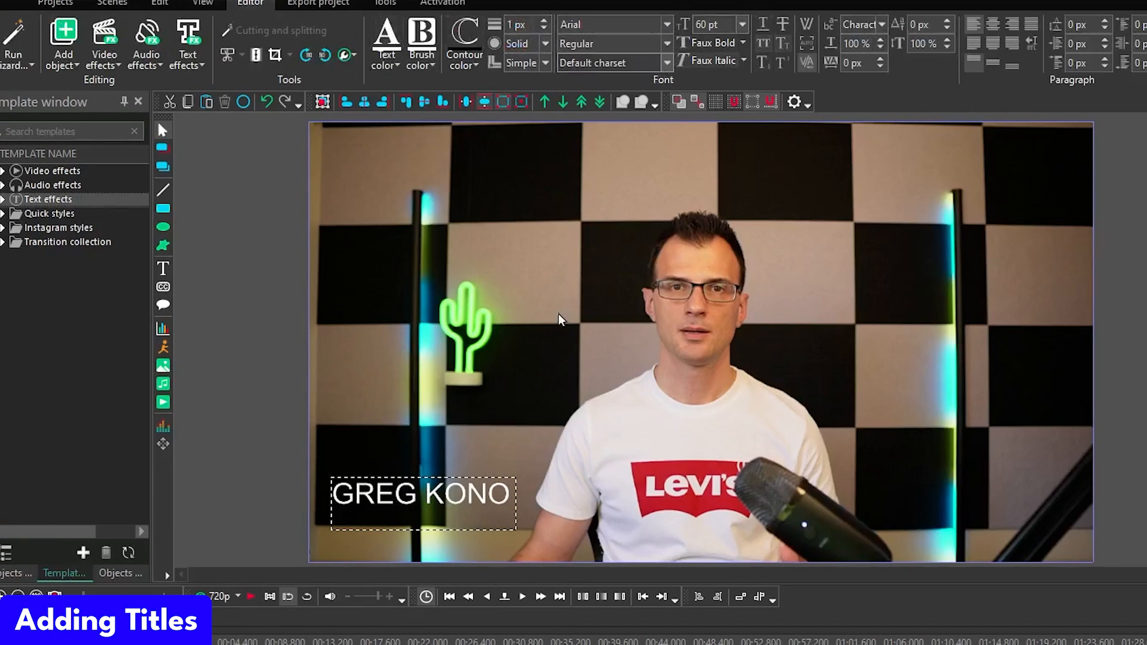
triple_click(419, 493)
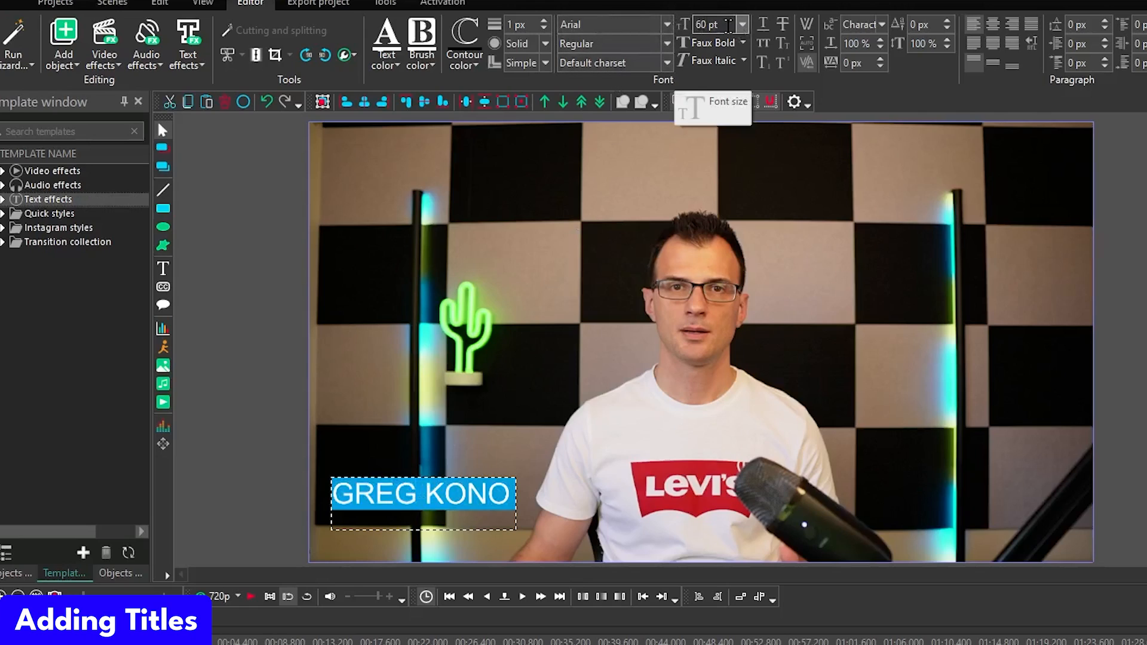
click(742, 25)
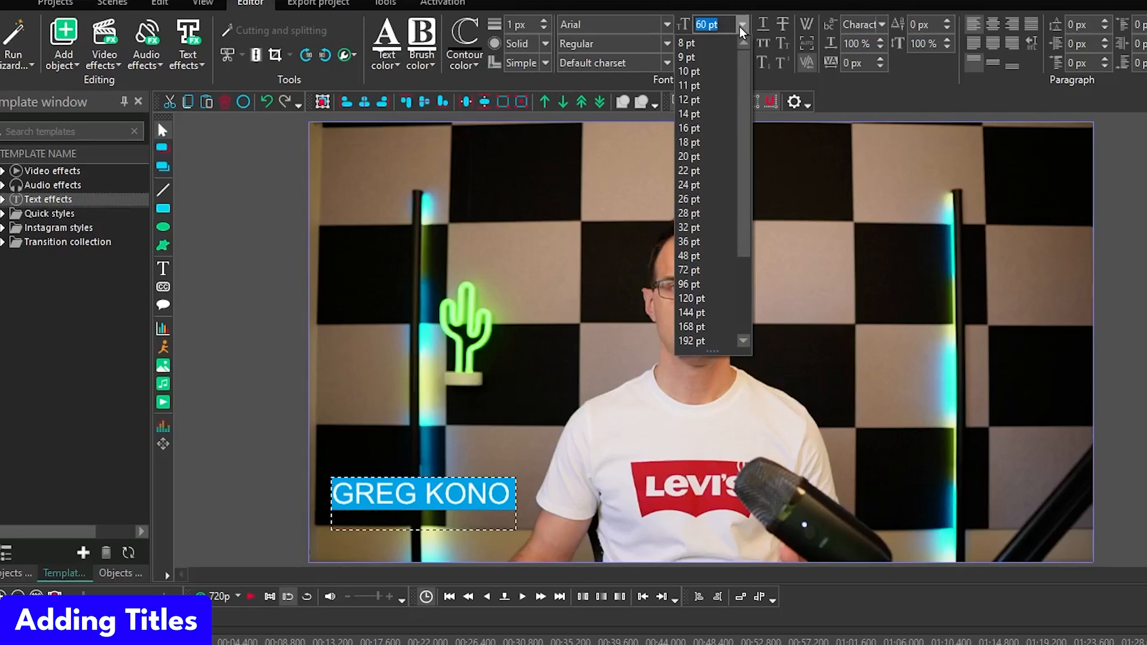
click(693, 185)
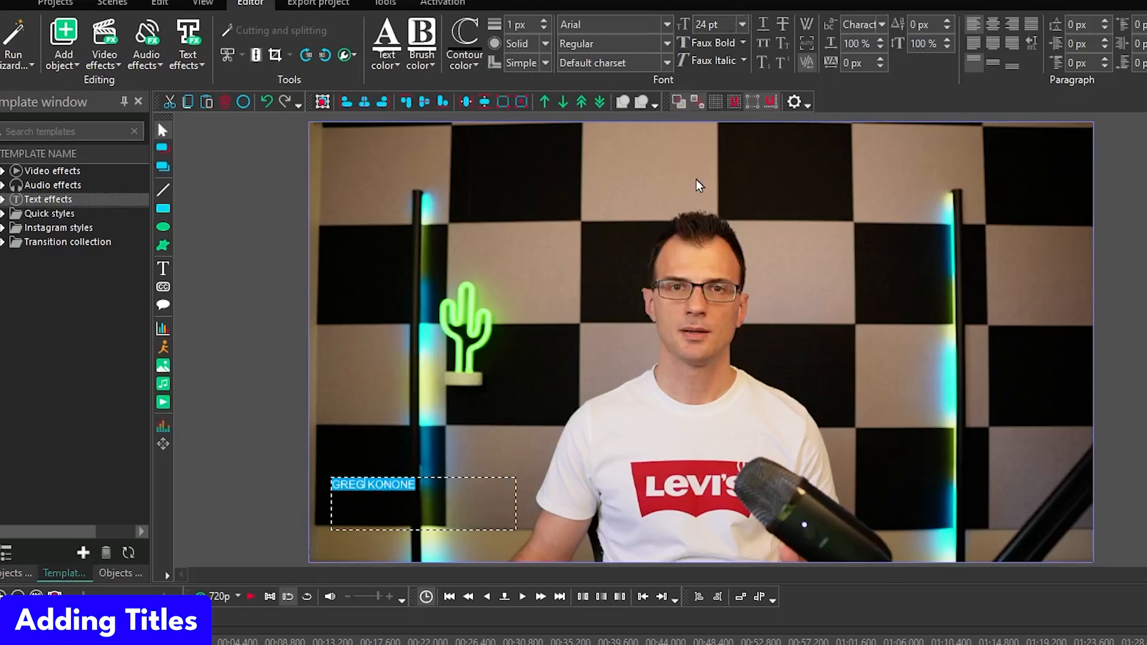
click(742, 24)
click(704, 245)
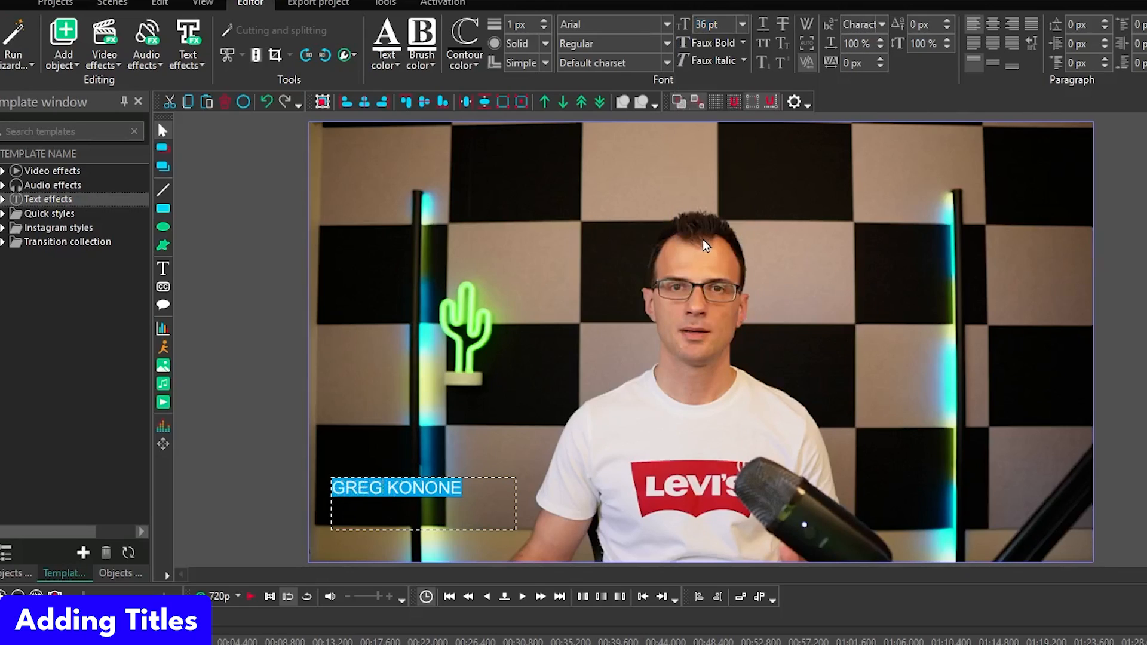
click(692, 467)
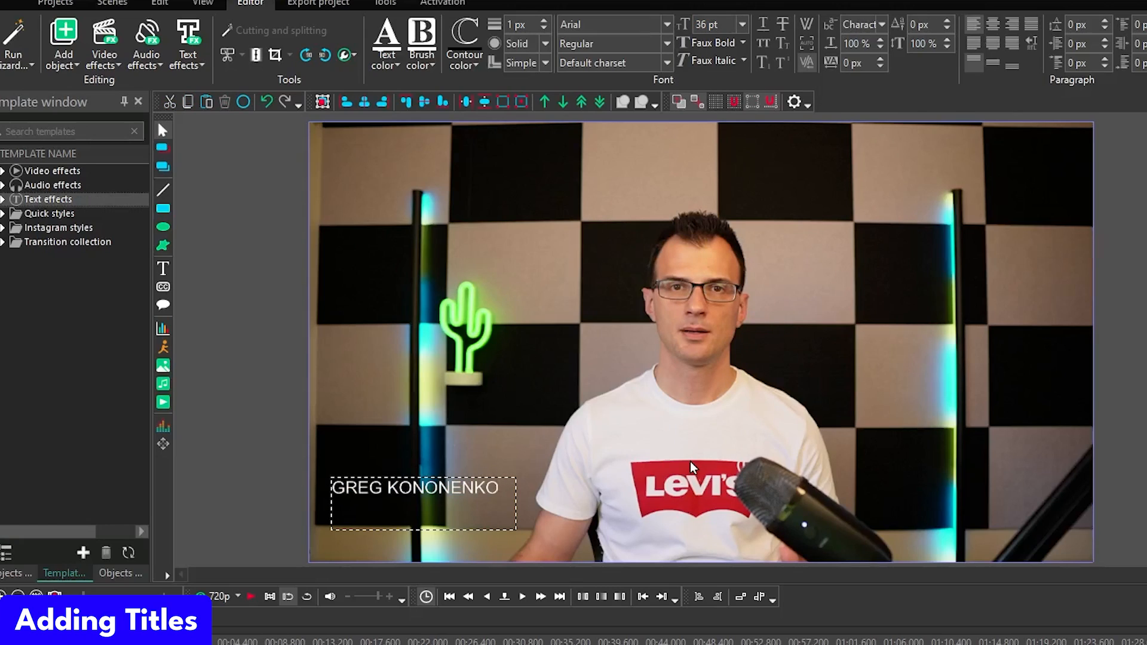
text(CAFFFEINATED BLOG)
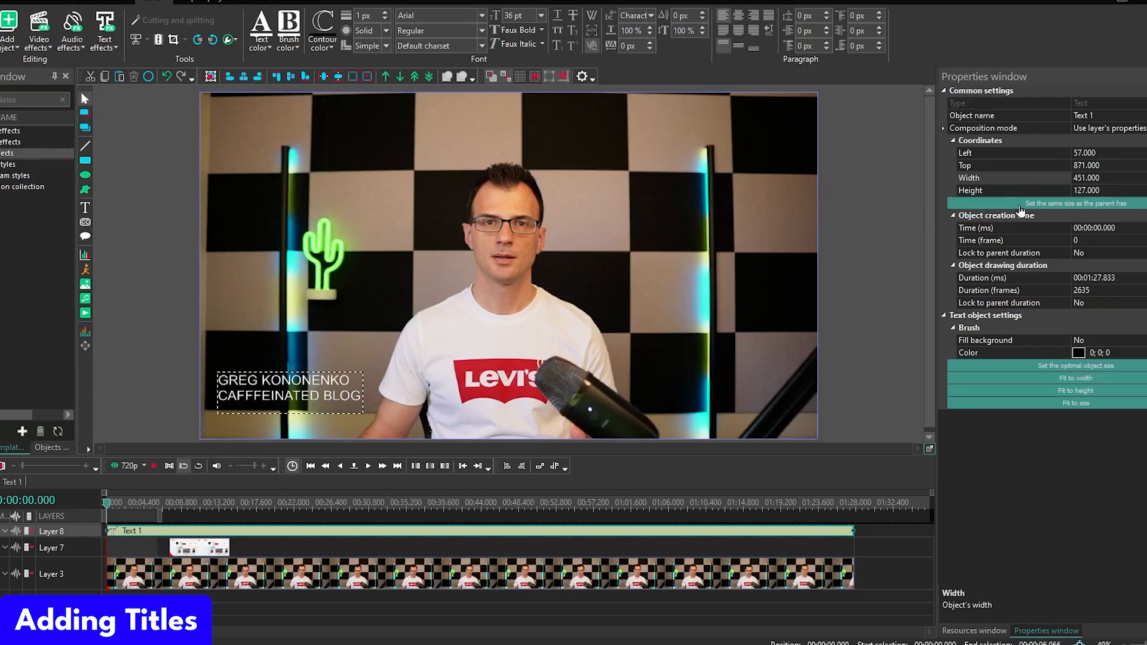
- Set the title text box's width to 580 and its left coordinate to 25
click(1105, 178)
text(580)
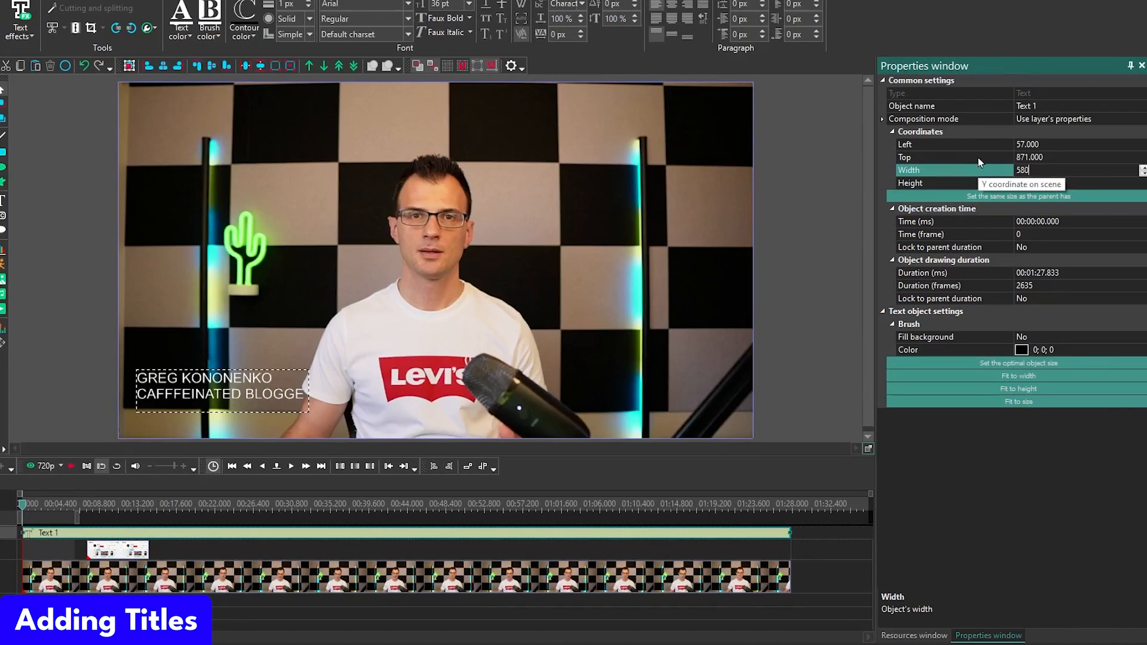
key(Return)
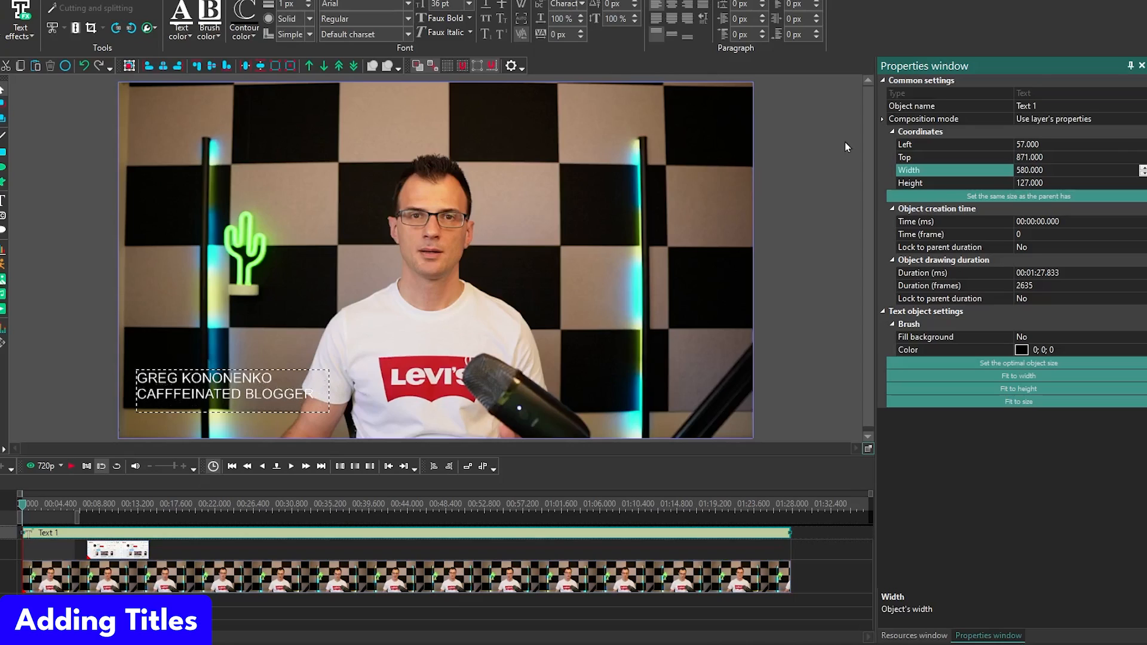
click(918, 147)
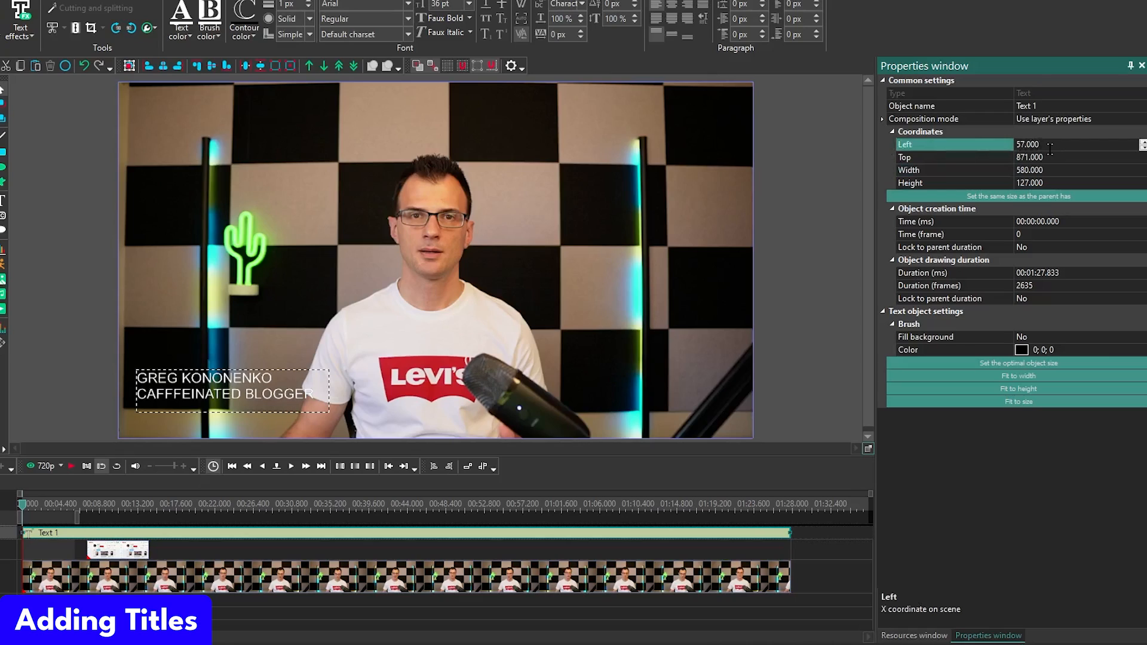
drag(1048, 145, 983, 146)
text(25)
key(Return)
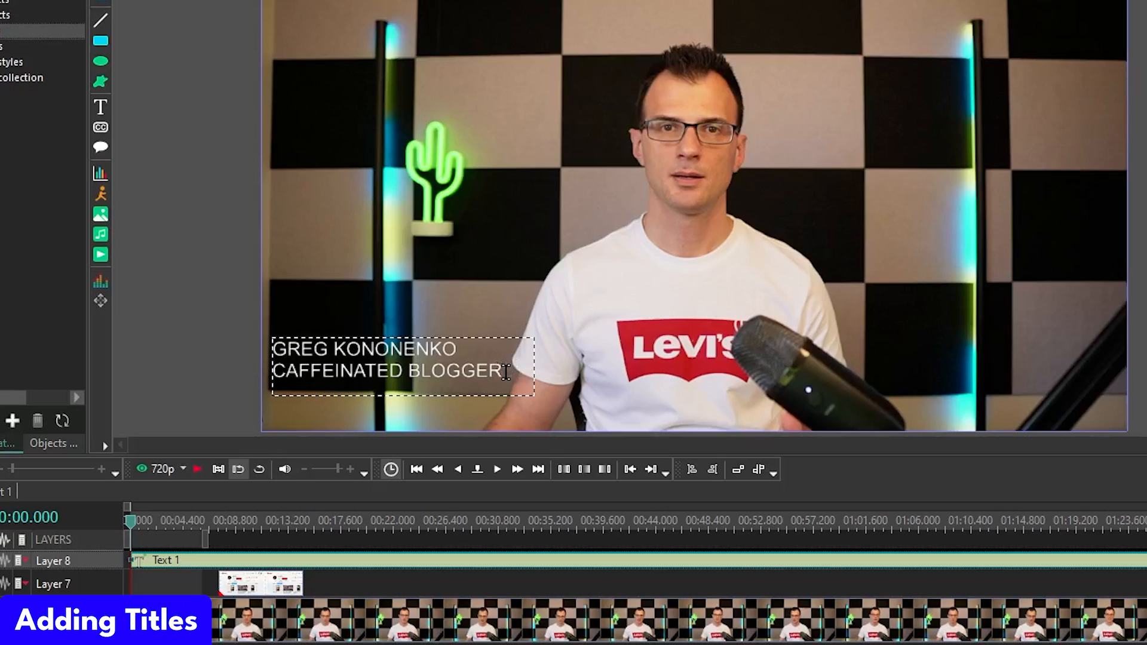
- Change the font of both title lines to Lato Black
drag(296, 394, 131, 376)
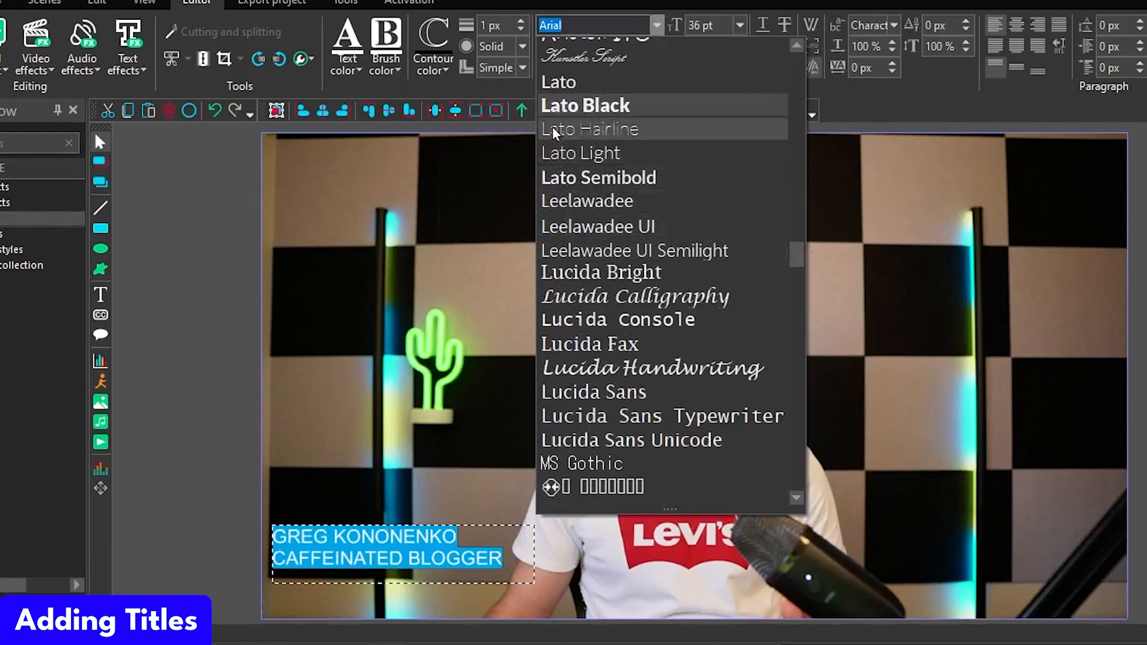
click(576, 110)
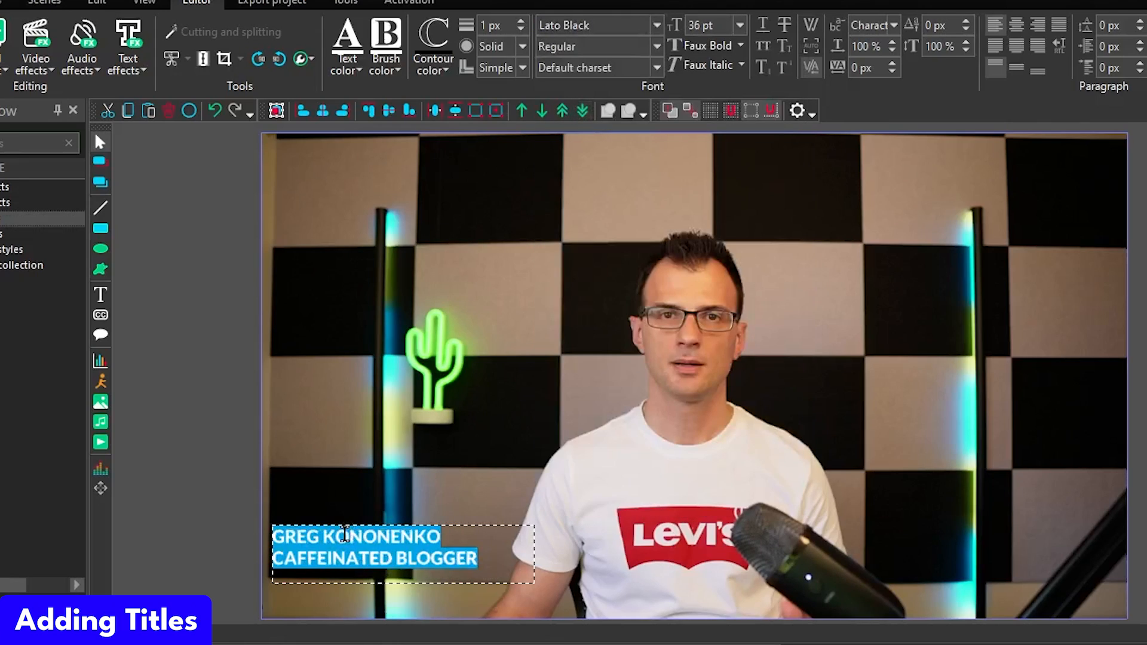
click(343, 536)
- Recolor the CAFFEINATED BLOGGER line to light cyan using the standard color palette
click(482, 560)
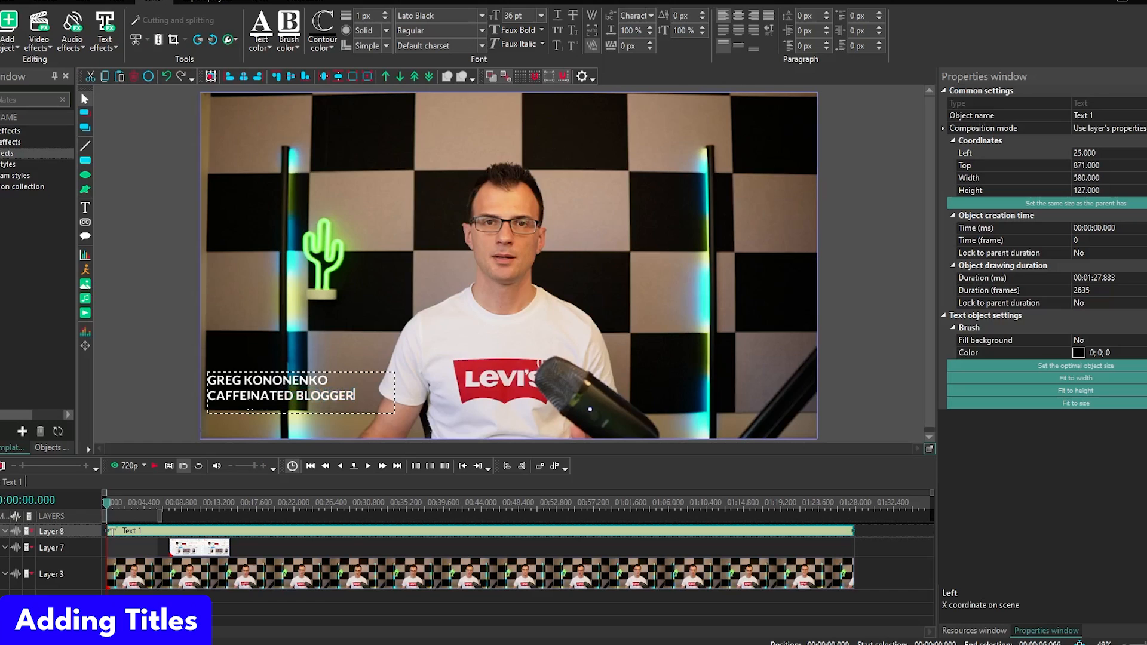
drag(481, 560, 269, 558)
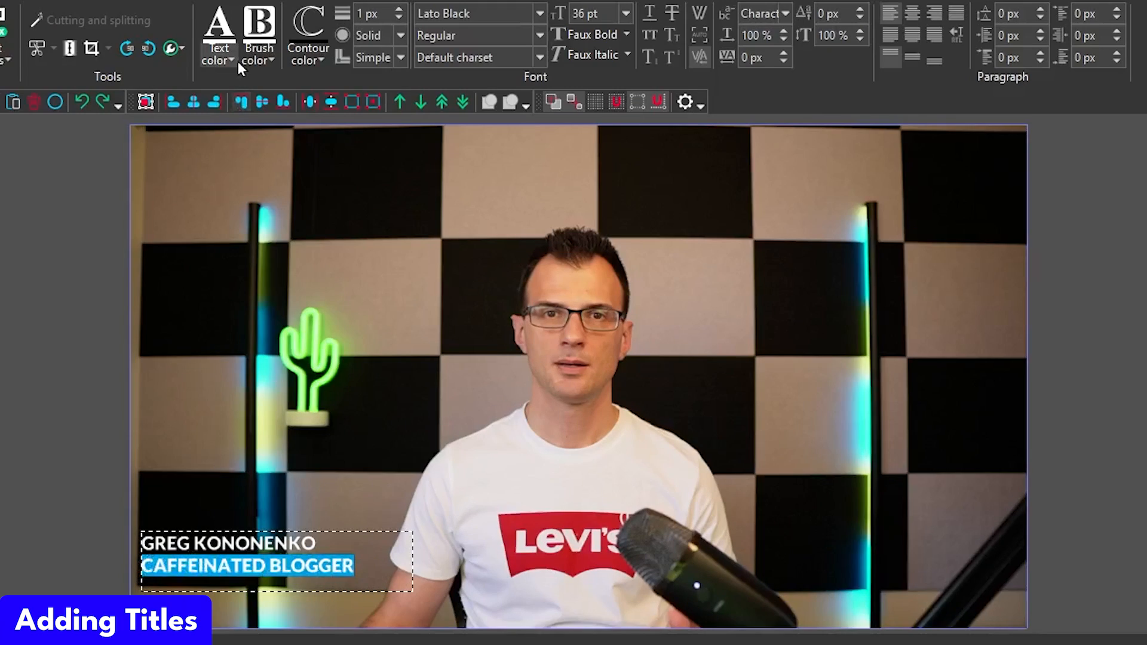
click(266, 46)
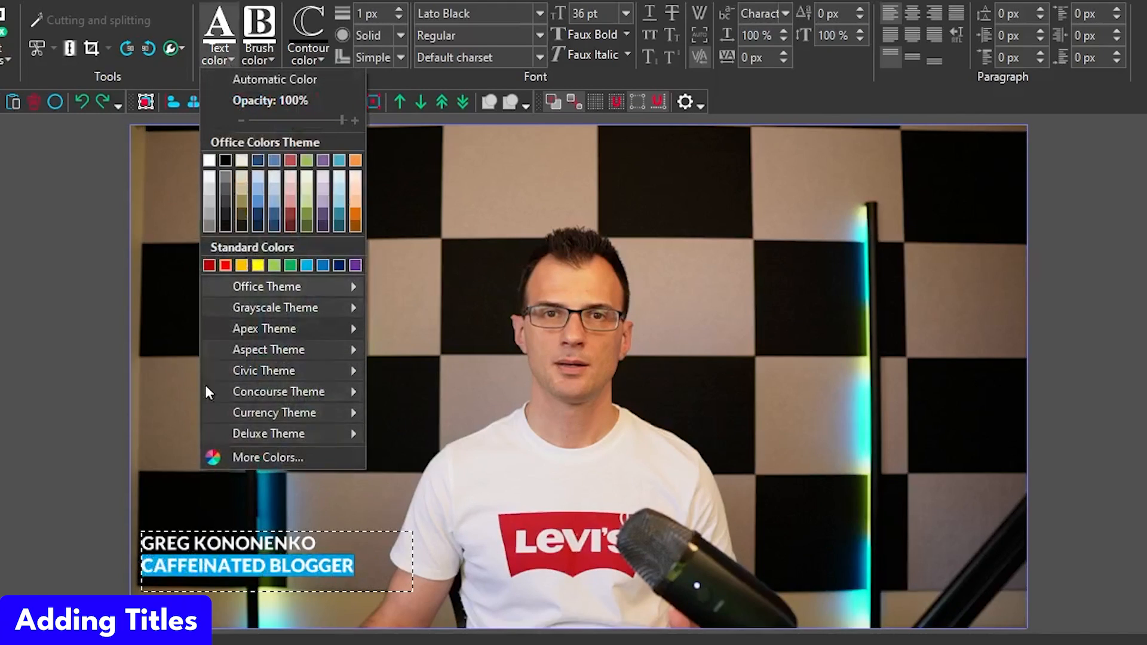
click(211, 458)
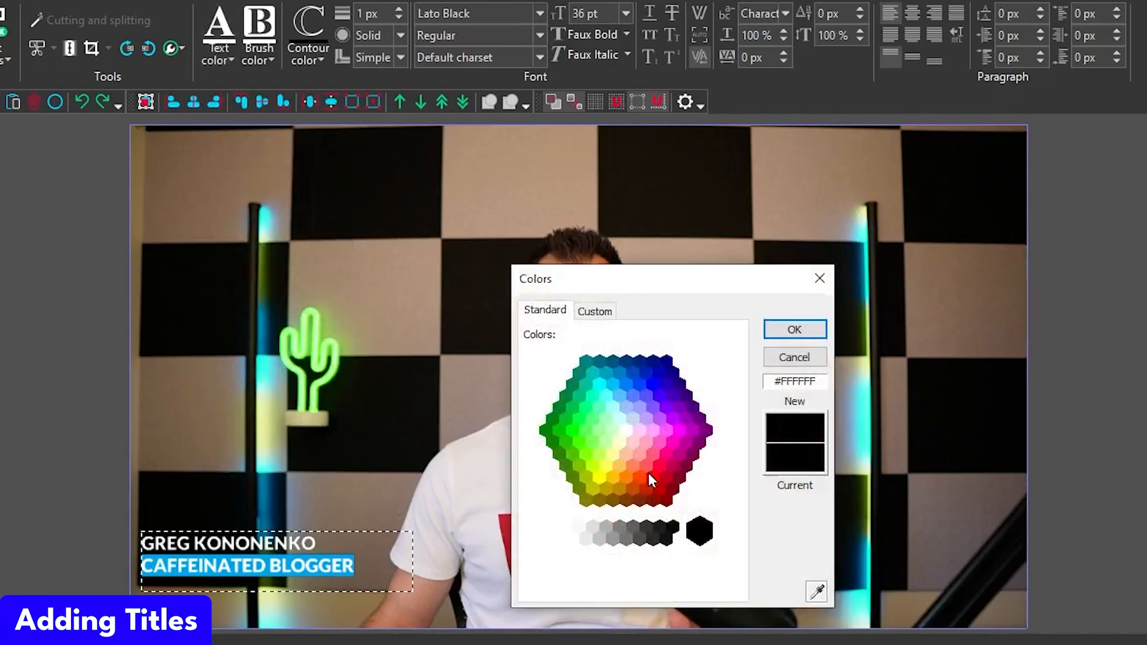
click(613, 407)
click(796, 330)
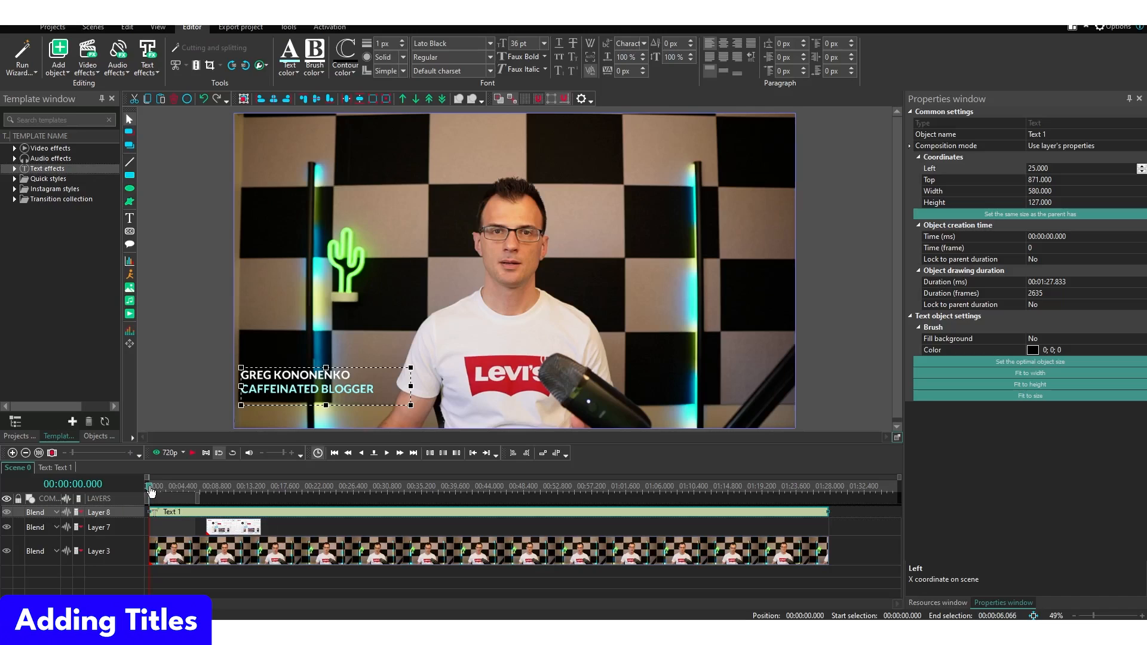
- Scrub through the timeline to check how long the title stays on screen, and return the playhead to the beginning
drag(151, 488, 307, 489)
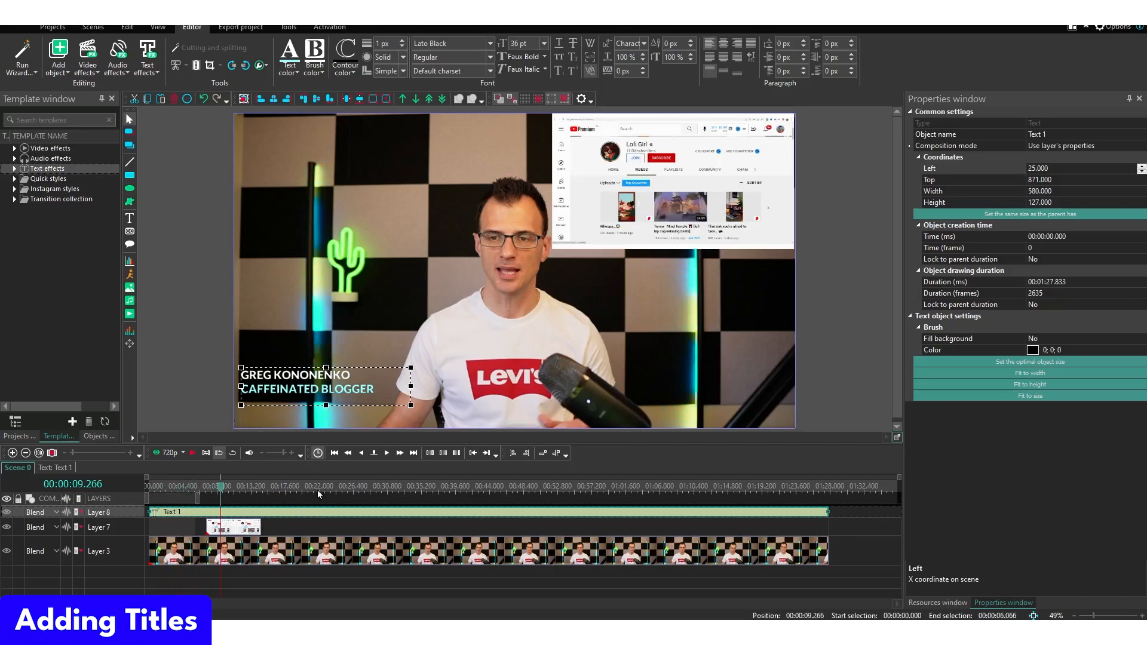
click(391, 486)
click(458, 485)
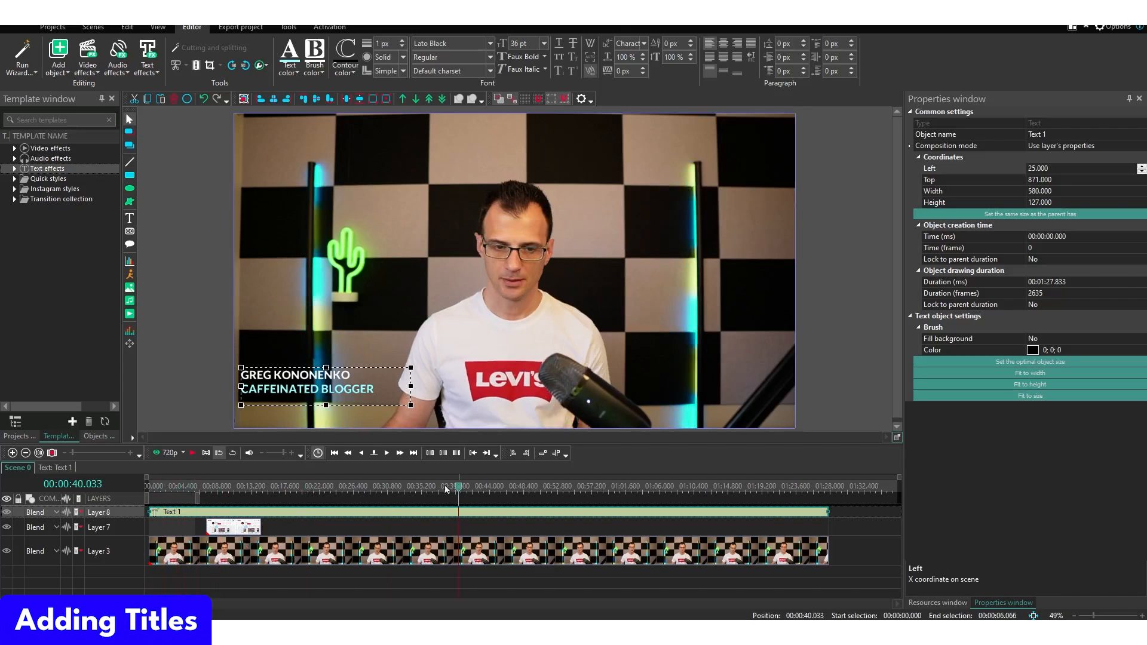
drag(172, 490, 148, 490)
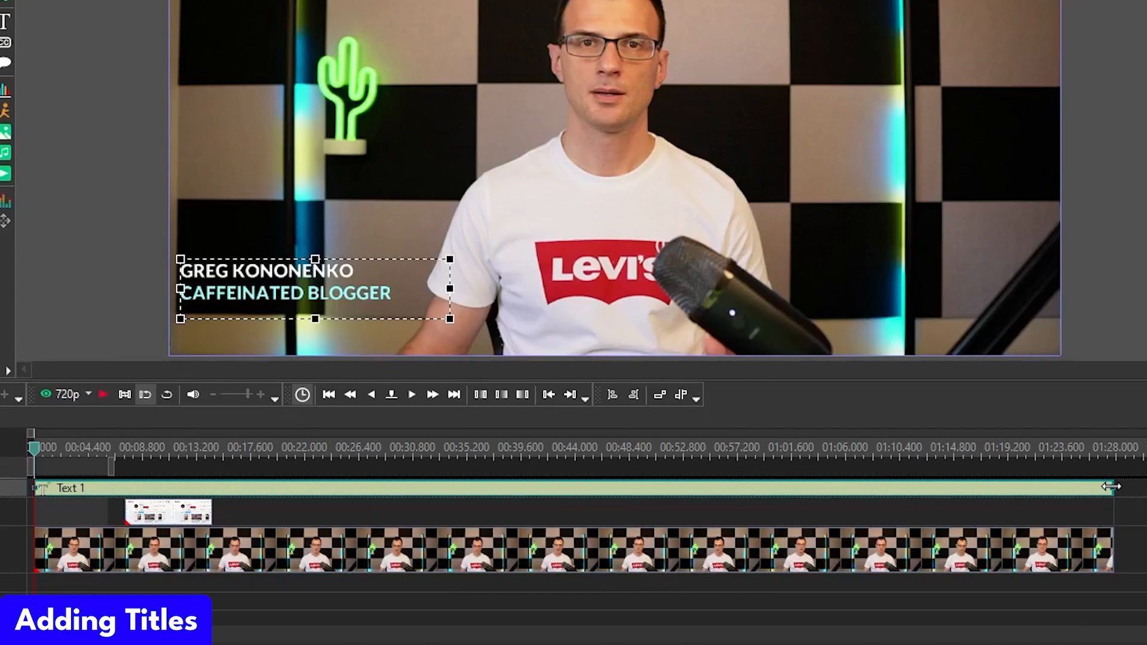
- Trim the title clip on the timeline to about 5 seconds, preview it, and stretch it back to the footage's full length
drag(1112, 487, 97, 499)
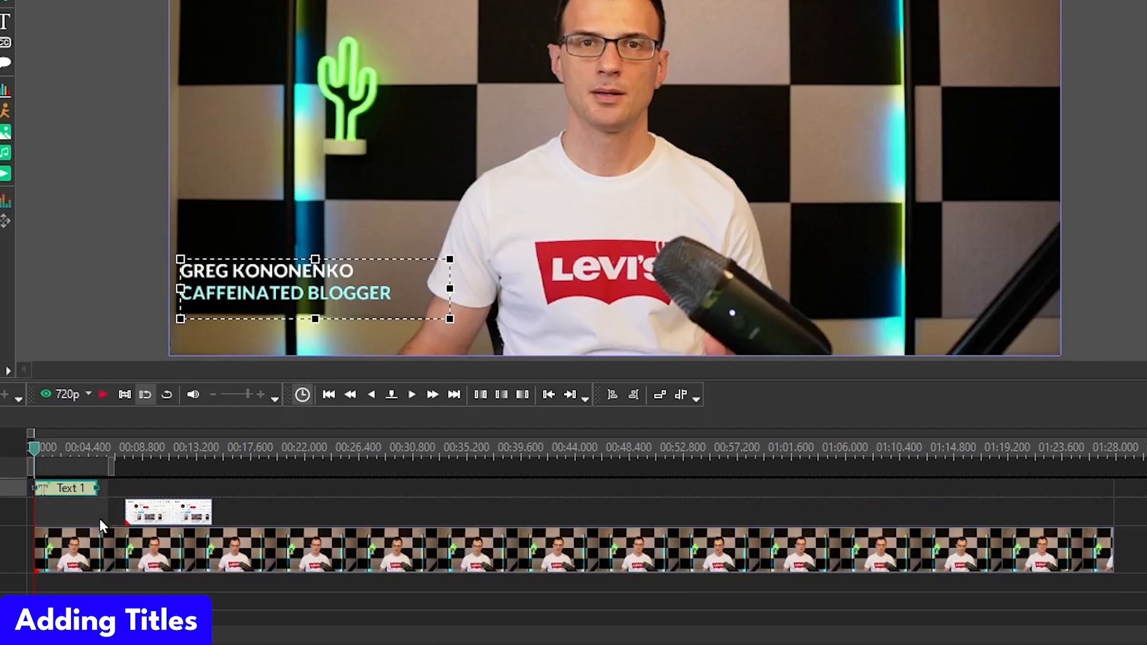
click(93, 448)
key(space)
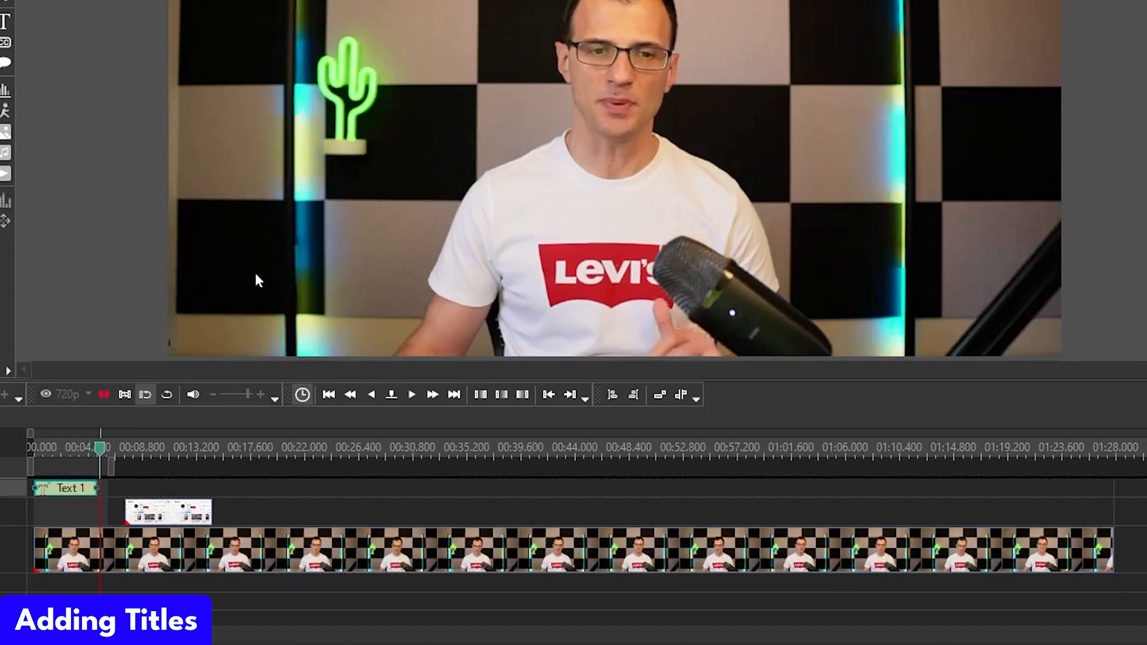
key(space)
drag(98, 489, 1112, 493)
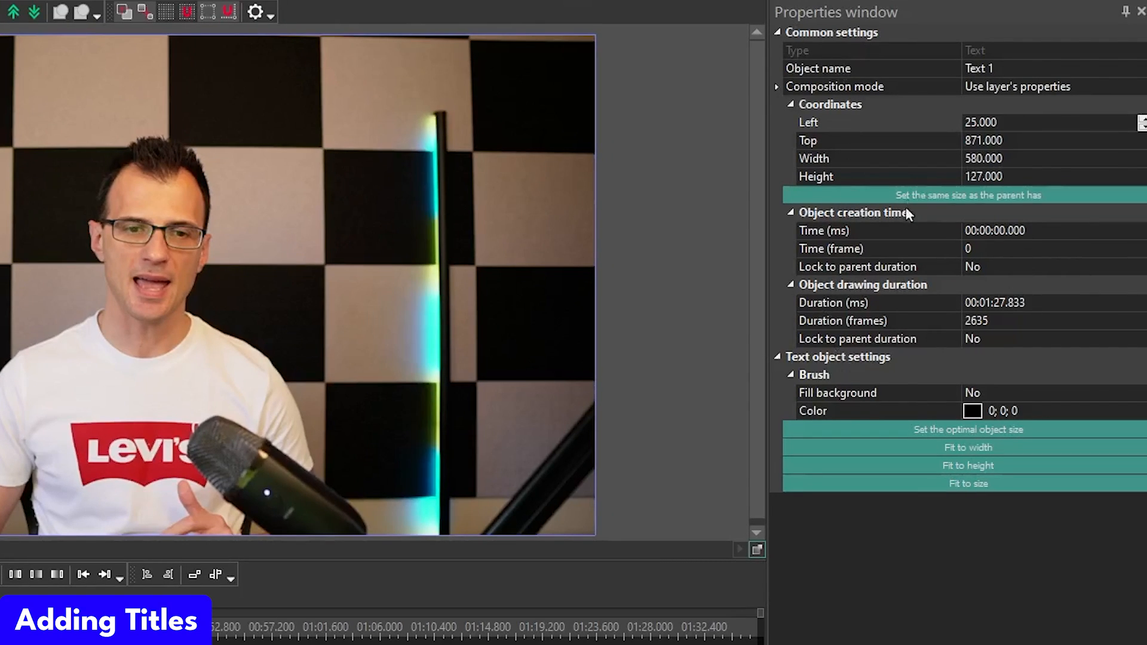
- Set the title's object drawing duration to 00:00:05.000
click(1009, 303)
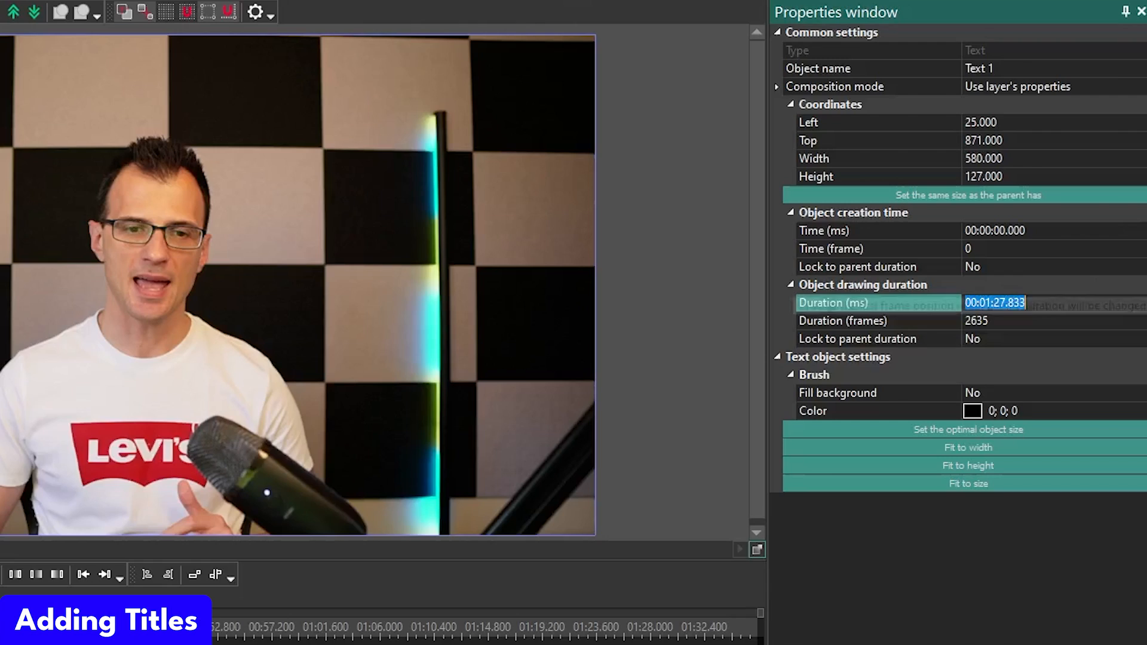
text(00:00:)
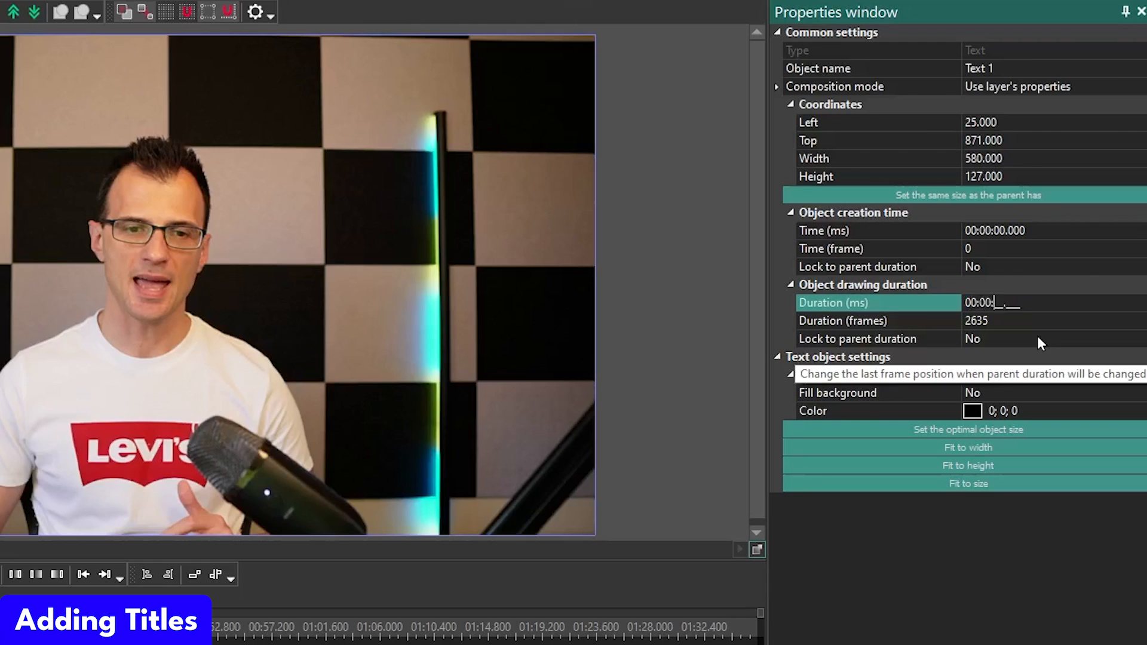
text(05.)
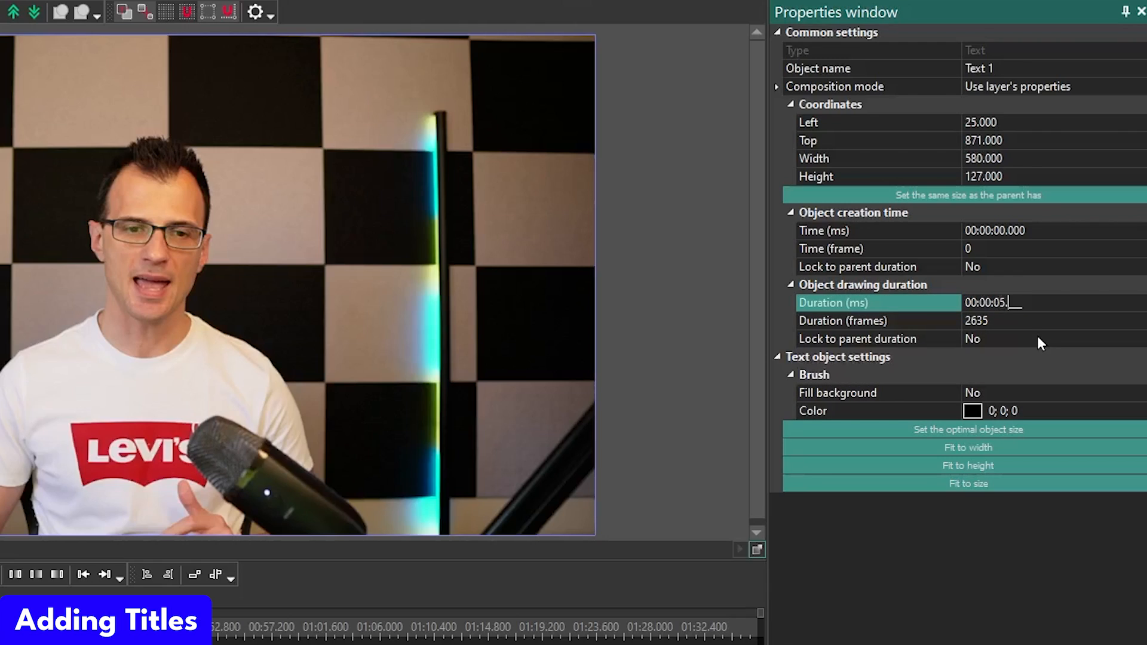
text(00)
text(00)
key(Return)
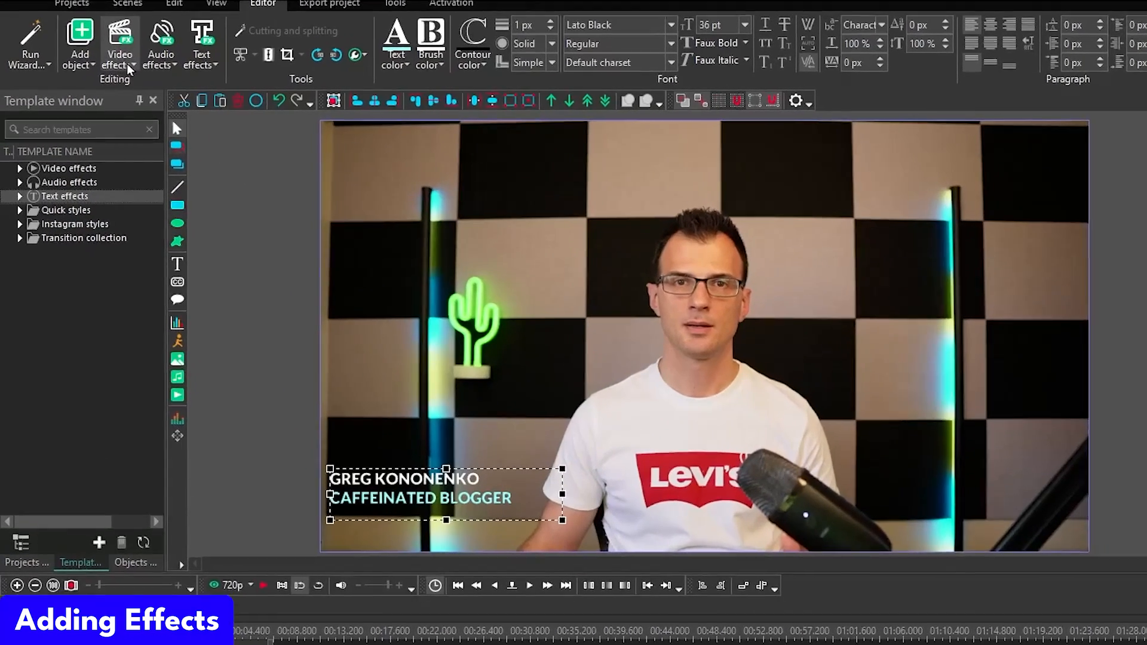
- Add a Fade FX transition to the title from the start of the scene, lasting 1 second, on a new layer
click(88, 67)
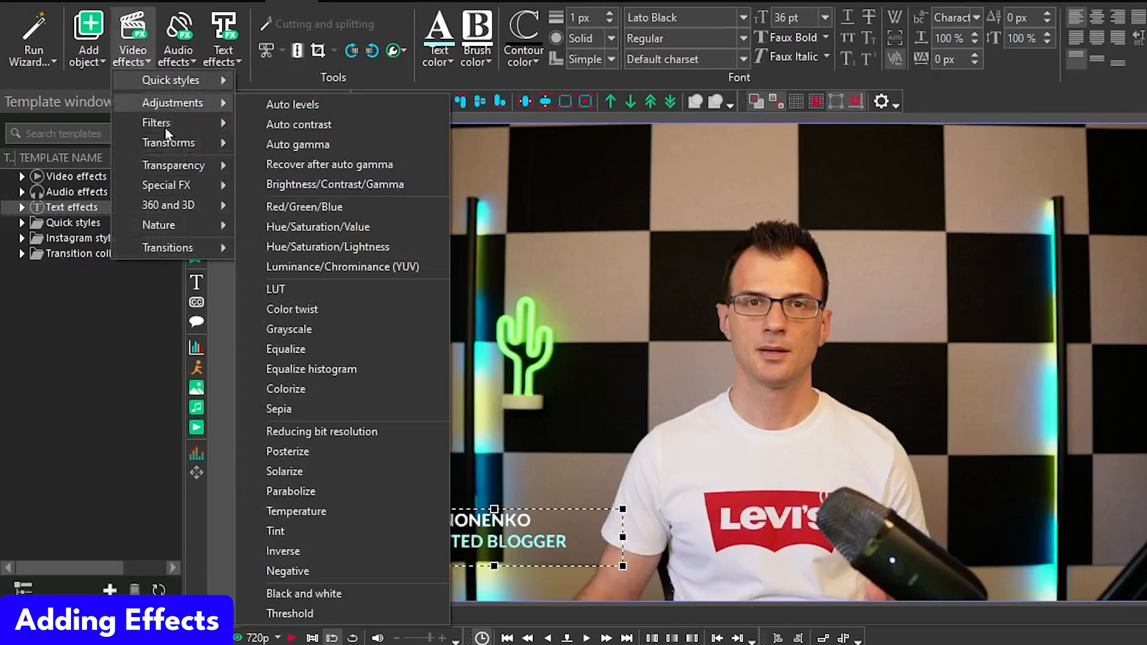
mouse_move(163, 250)
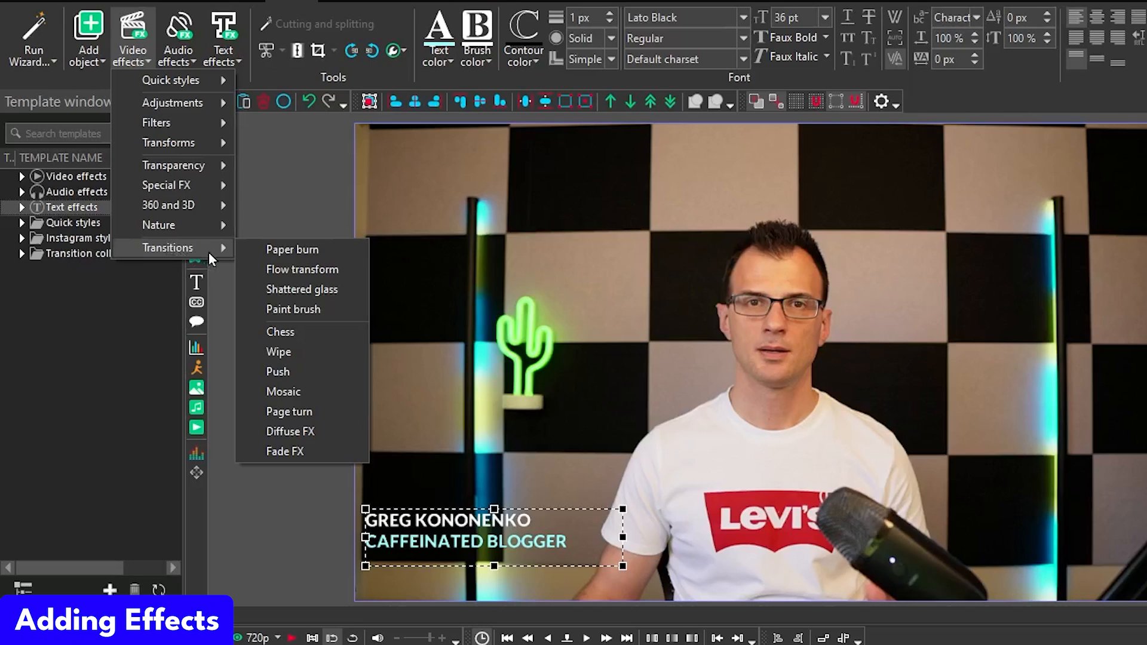
click(286, 452)
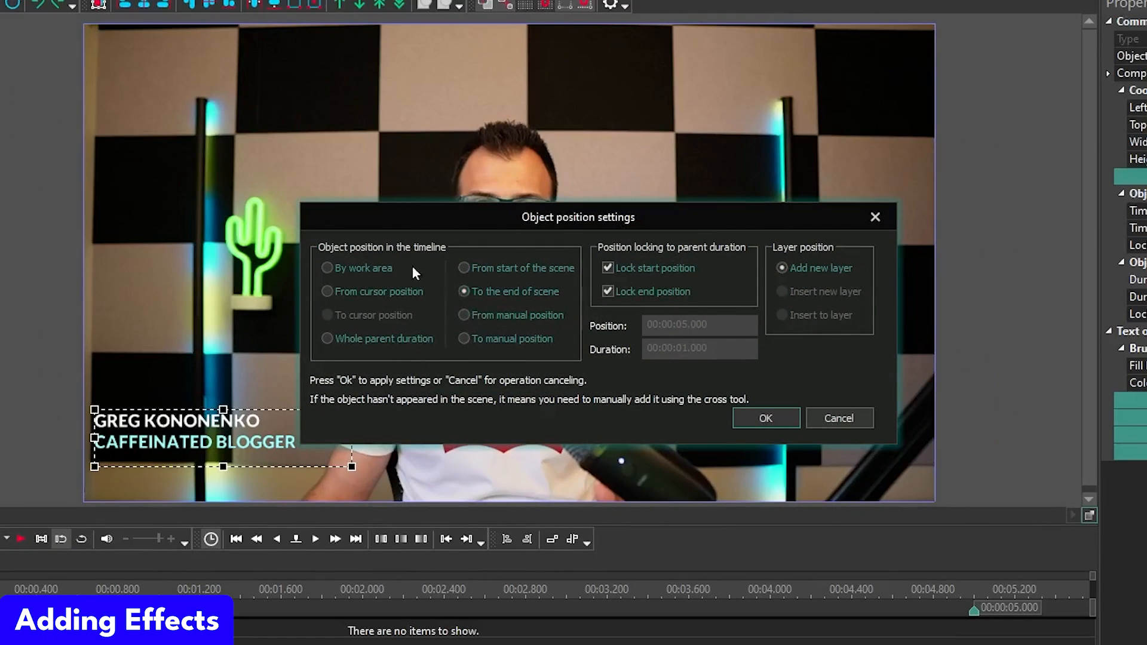
click(461, 268)
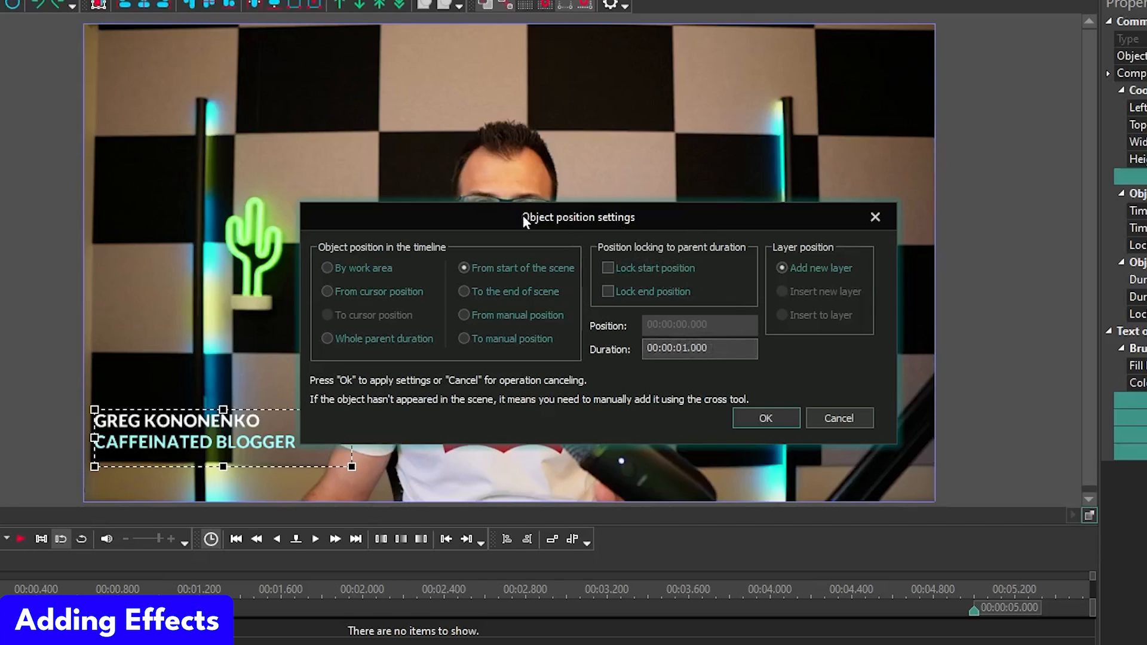
click(764, 419)
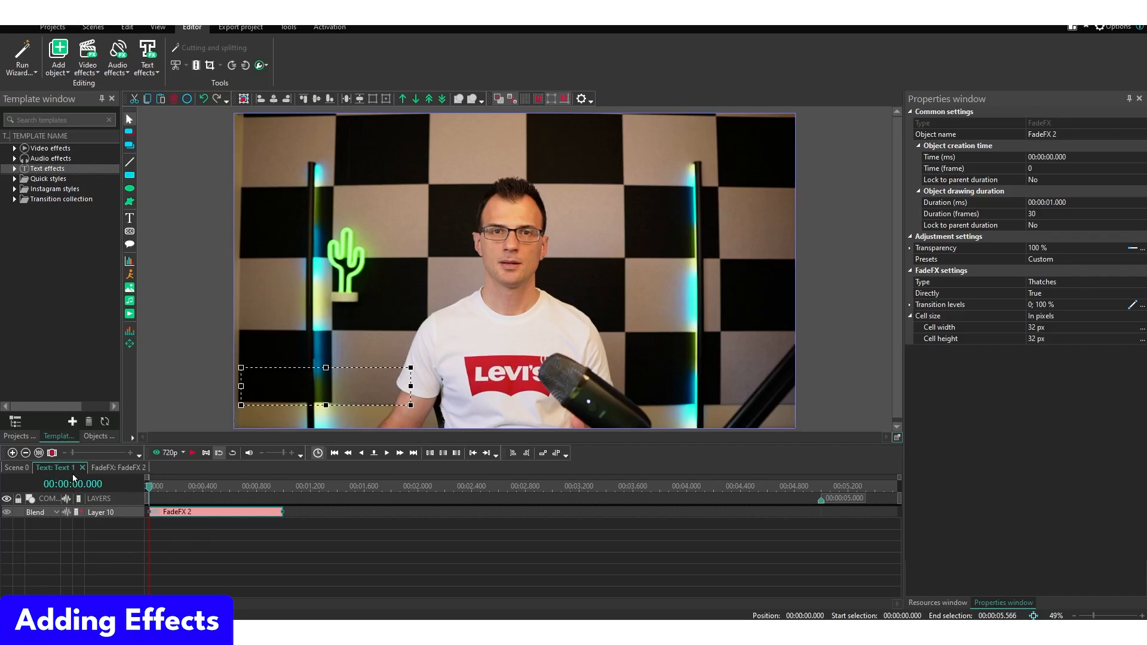
- Return to the main scene and play the opening seconds to check how the title fades in
click(12, 471)
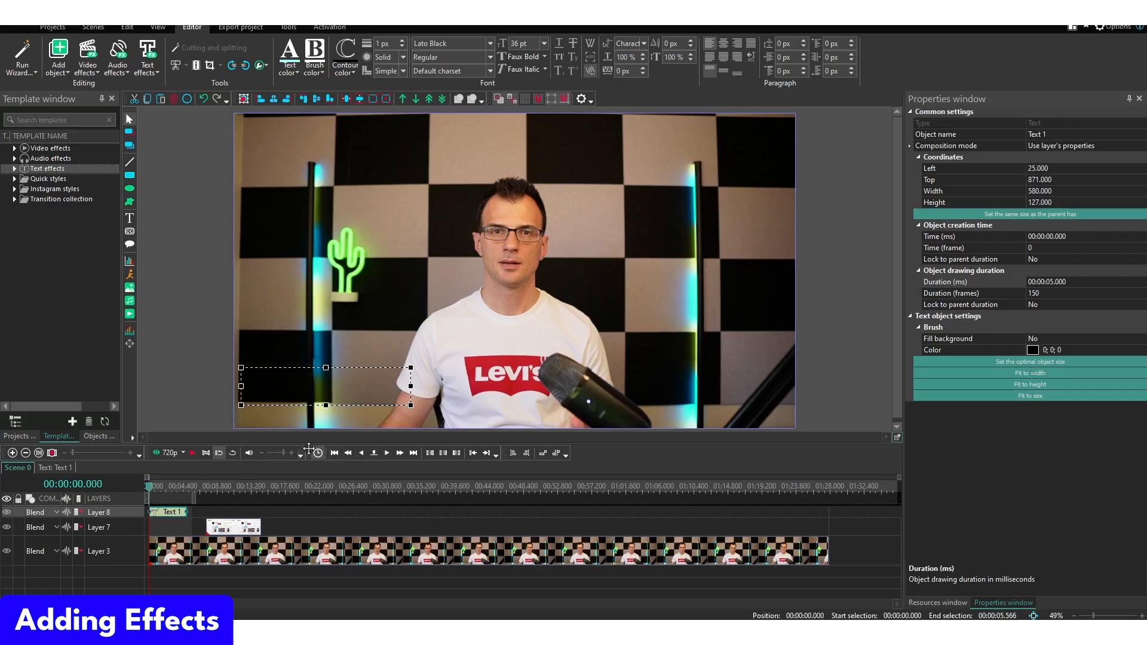
click(192, 453)
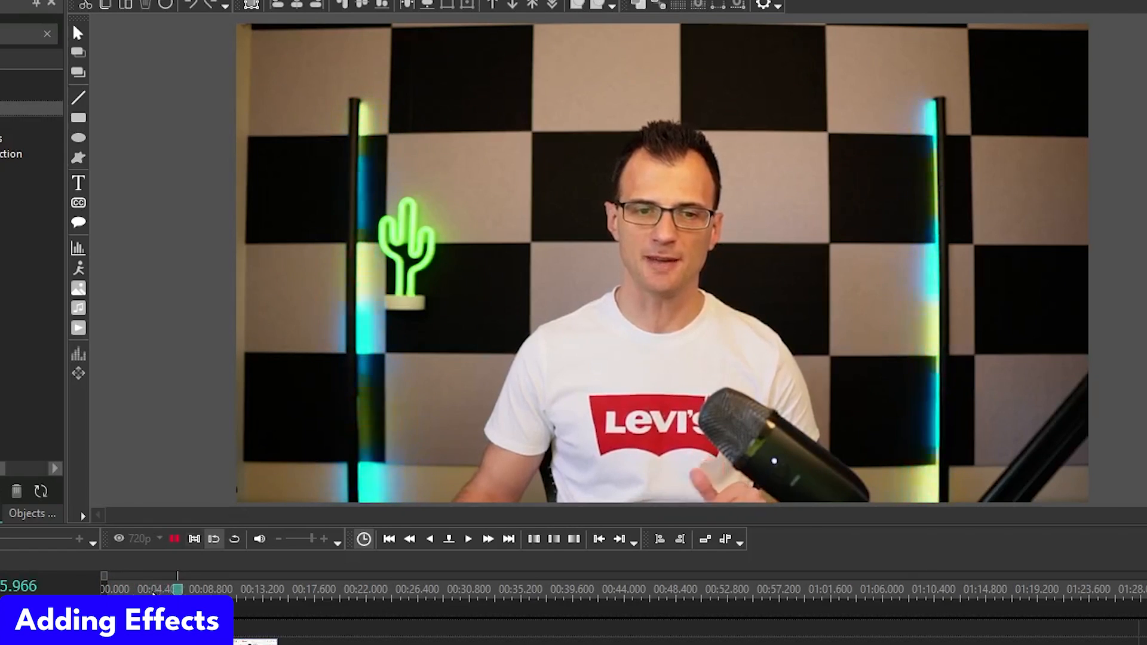
click(153, 591)
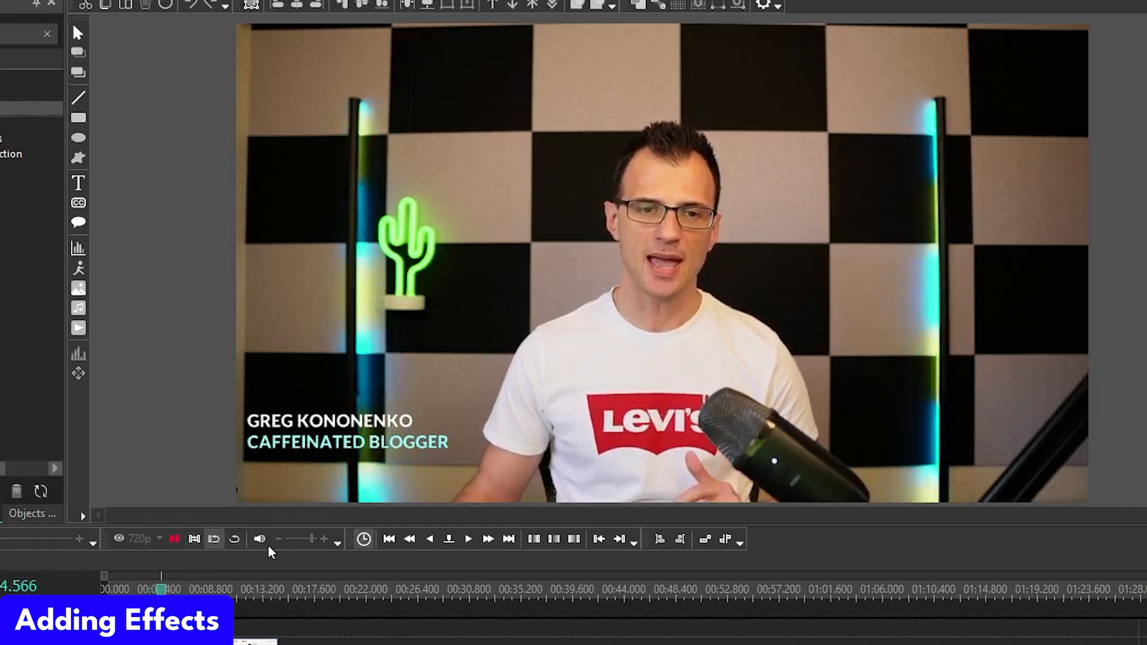
click(176, 543)
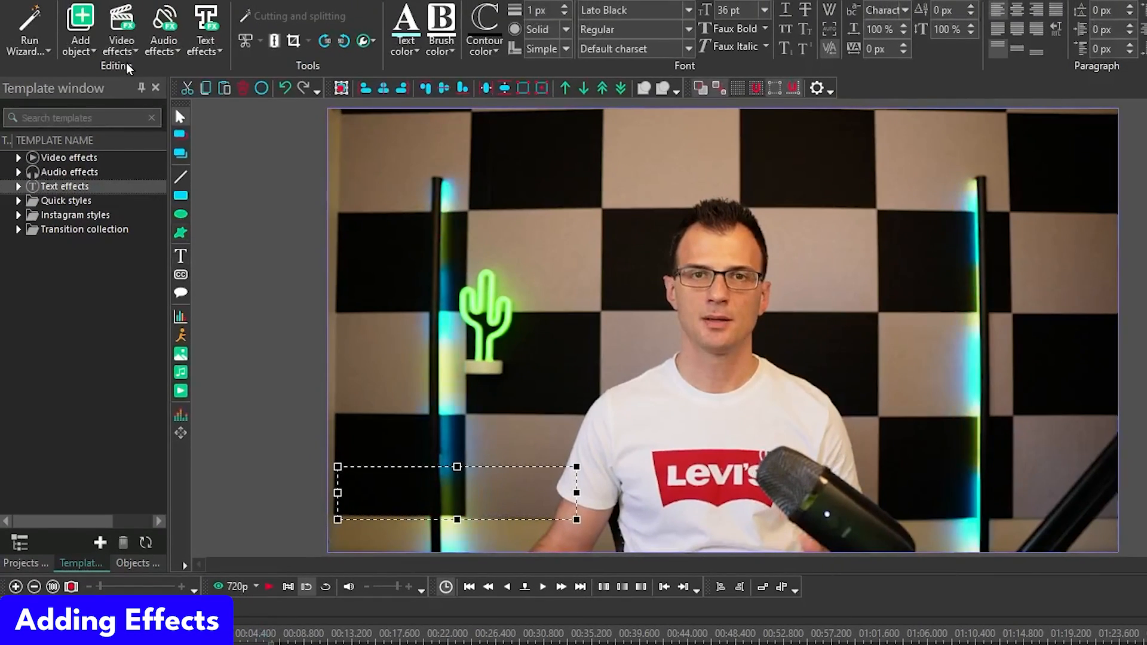
- Add a second Fade FX transition to the title, positioned to the end of the scene with a 1-second duration
click(123, 52)
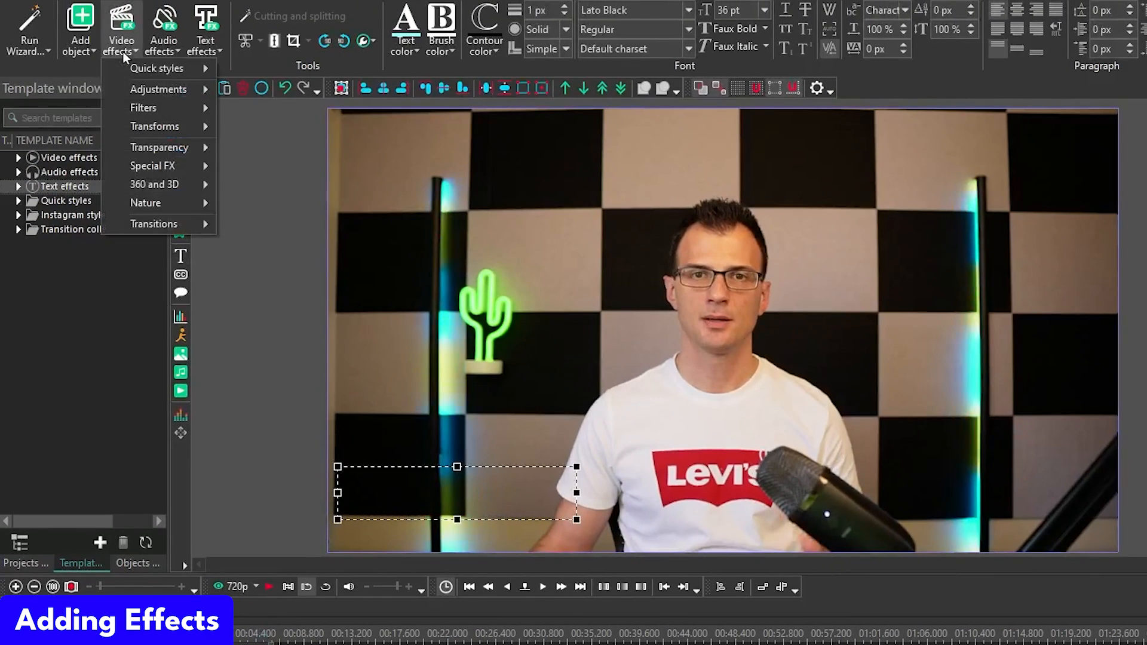
mouse_move(153, 223)
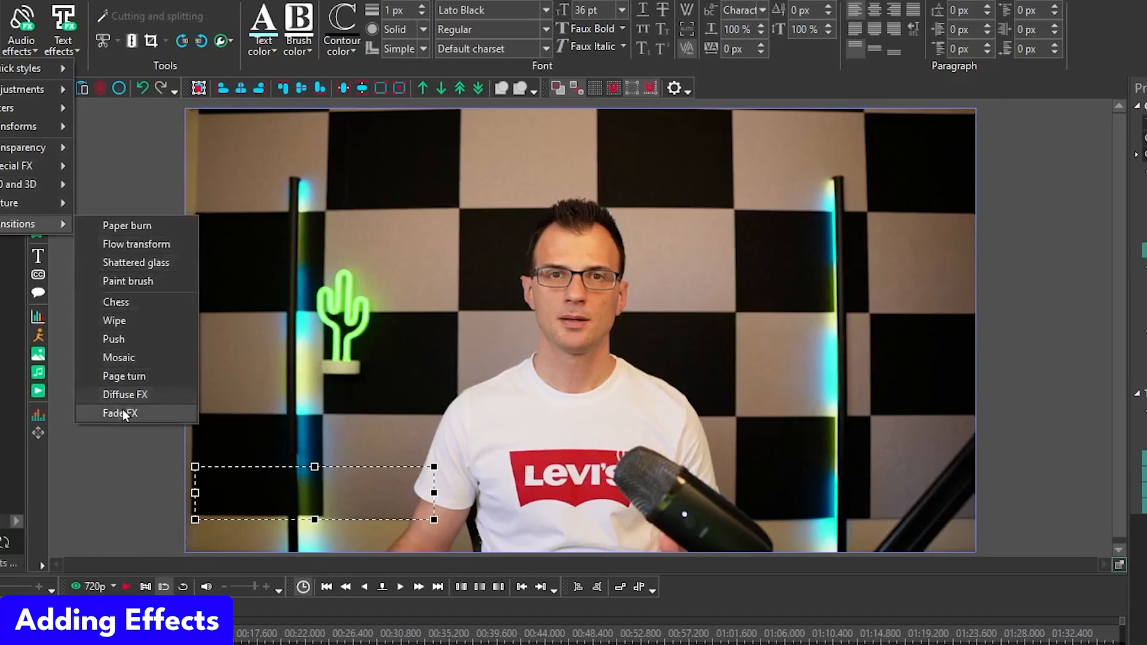
click(263, 413)
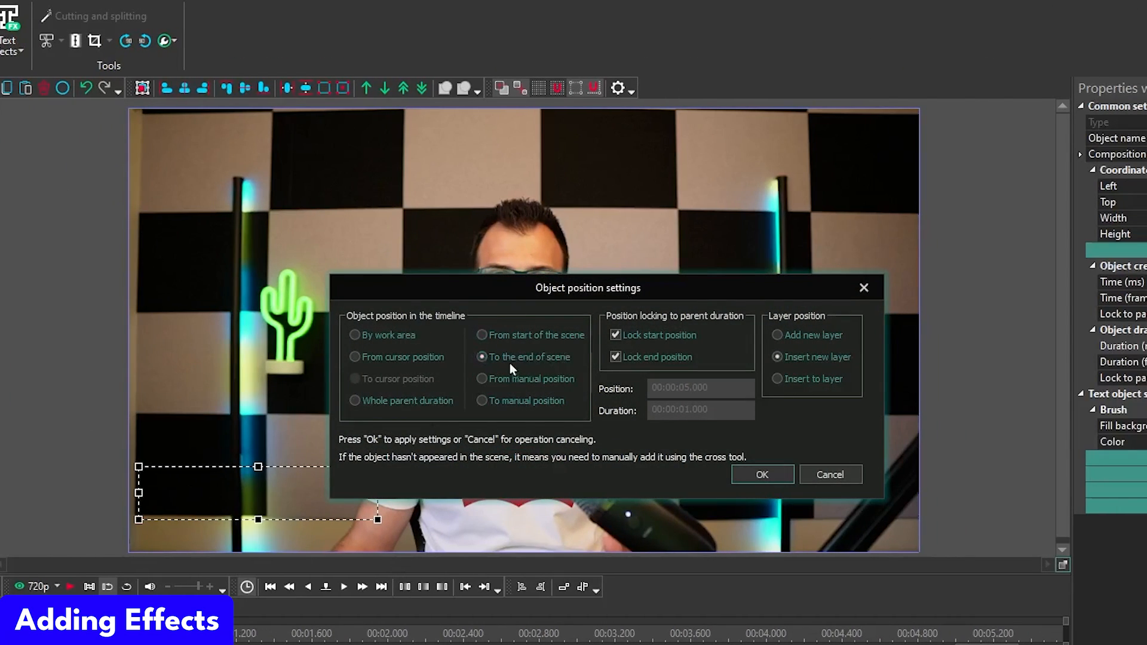
click(541, 359)
click(699, 411)
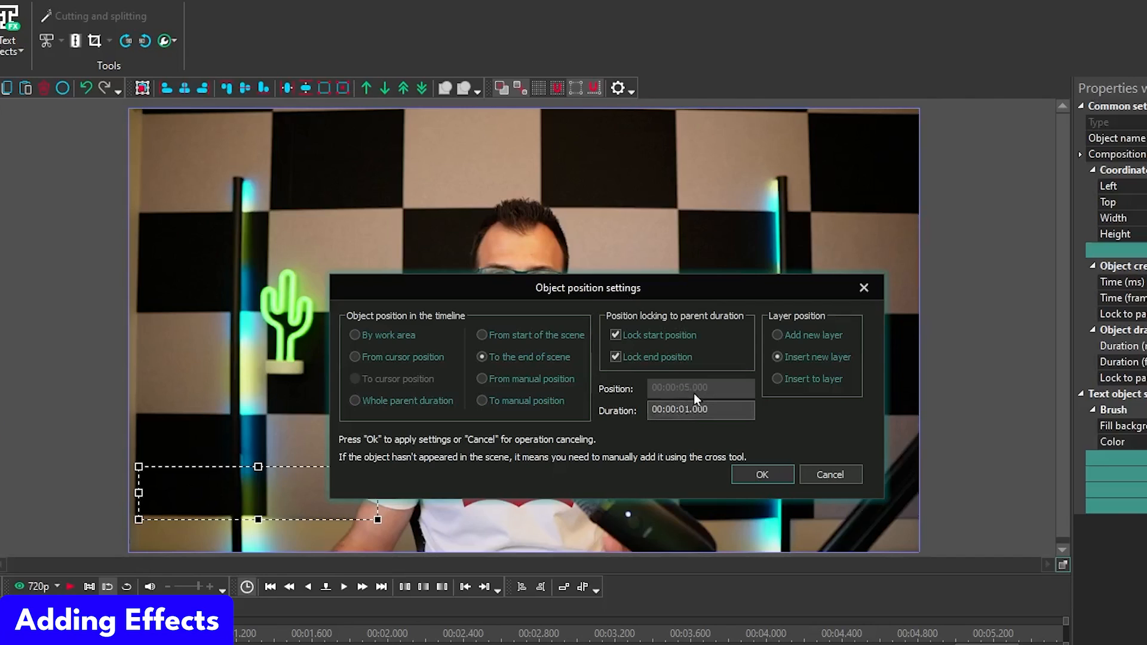
click(750, 474)
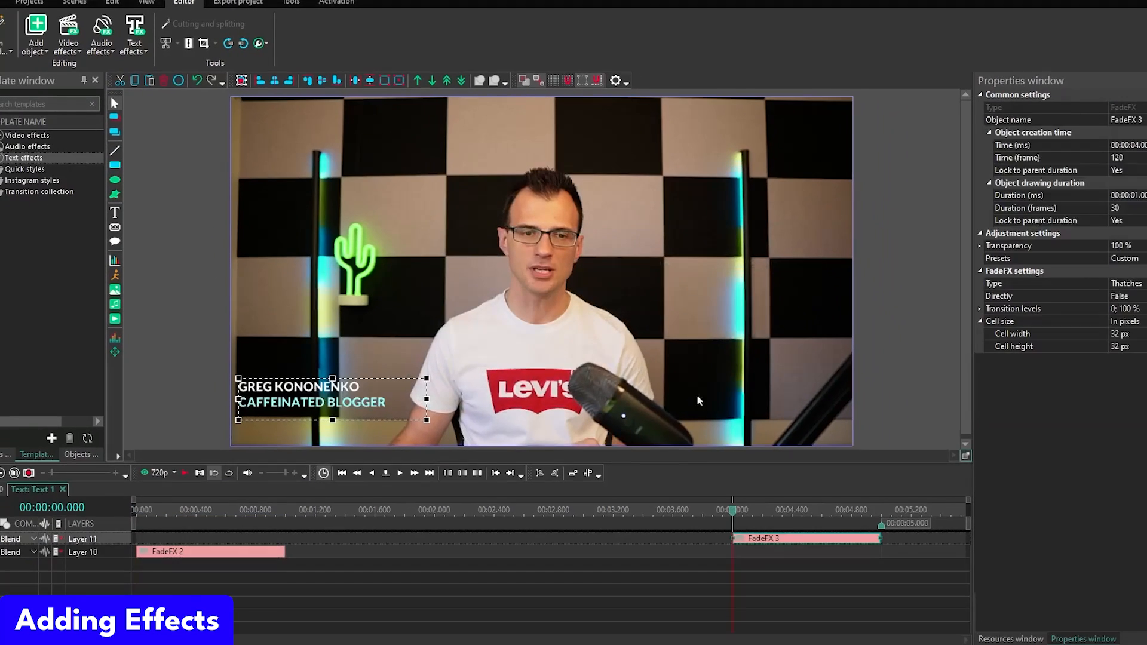
- Go back to the main scene, move the playhead to the beginning, and play the title with both fades
click(5, 491)
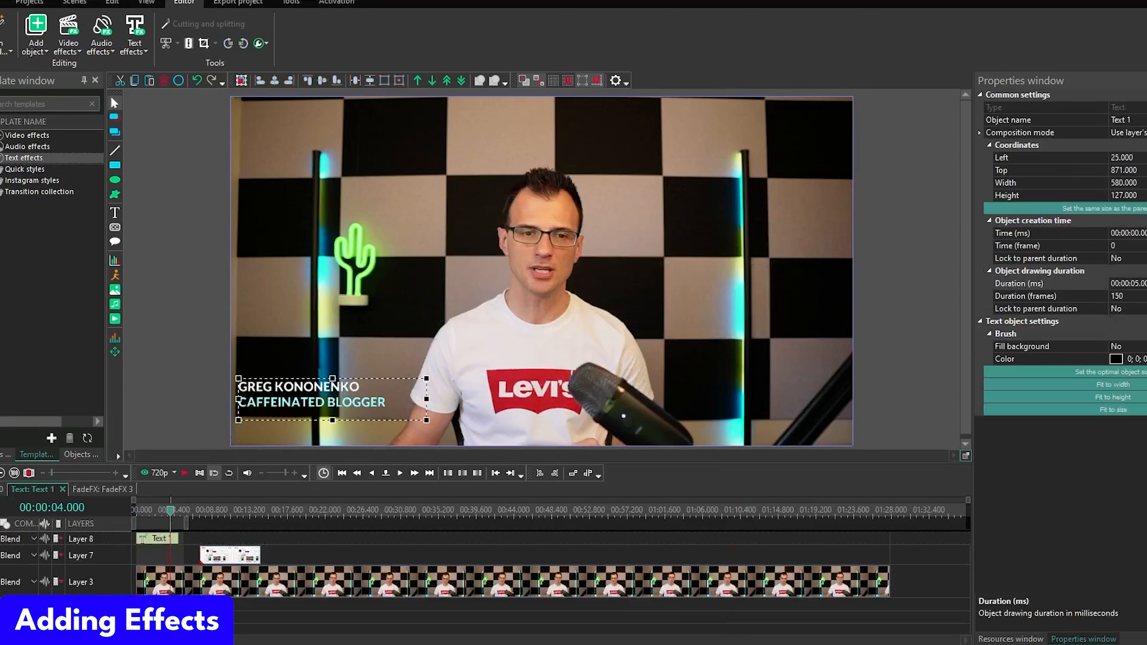
drag(170, 517, 128, 514)
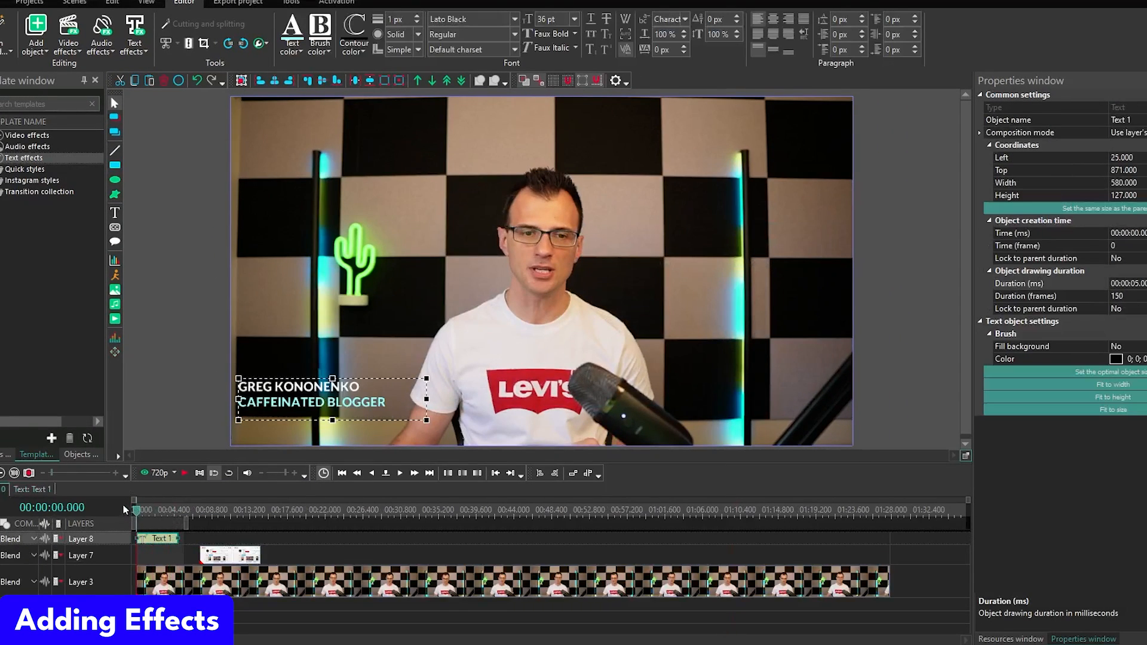
key(space)
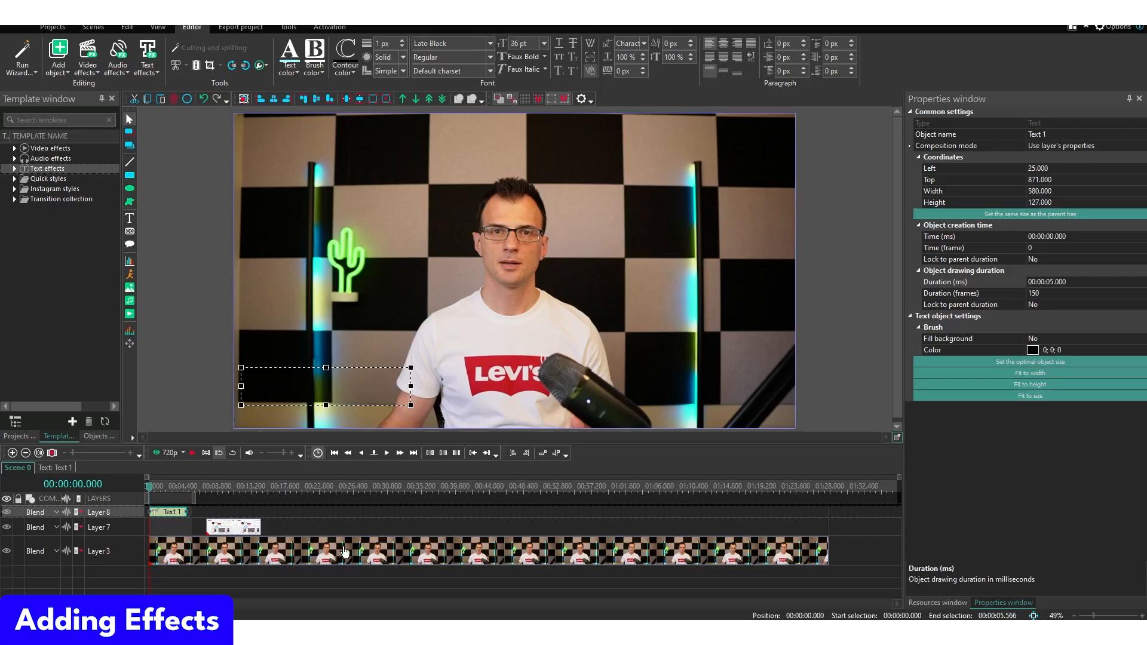
- Add a 1-second Wipe transition from the start of the screen recording b-roll, and return the main timeline's playhead to the b-roll's start
click(221, 532)
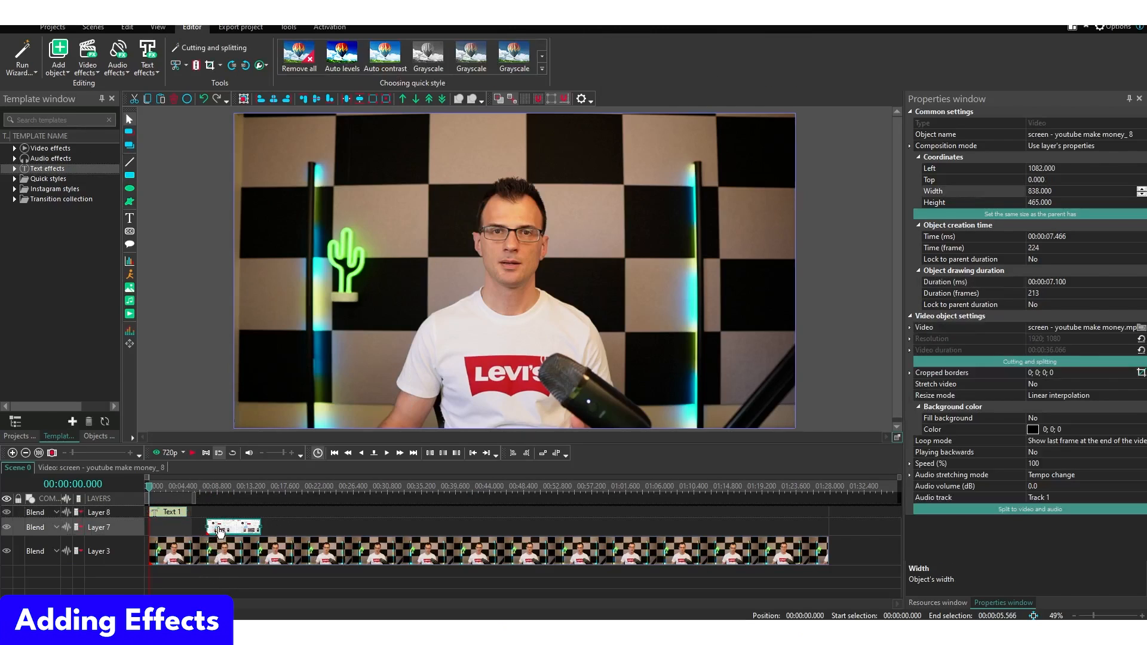
drag(200, 491, 210, 492)
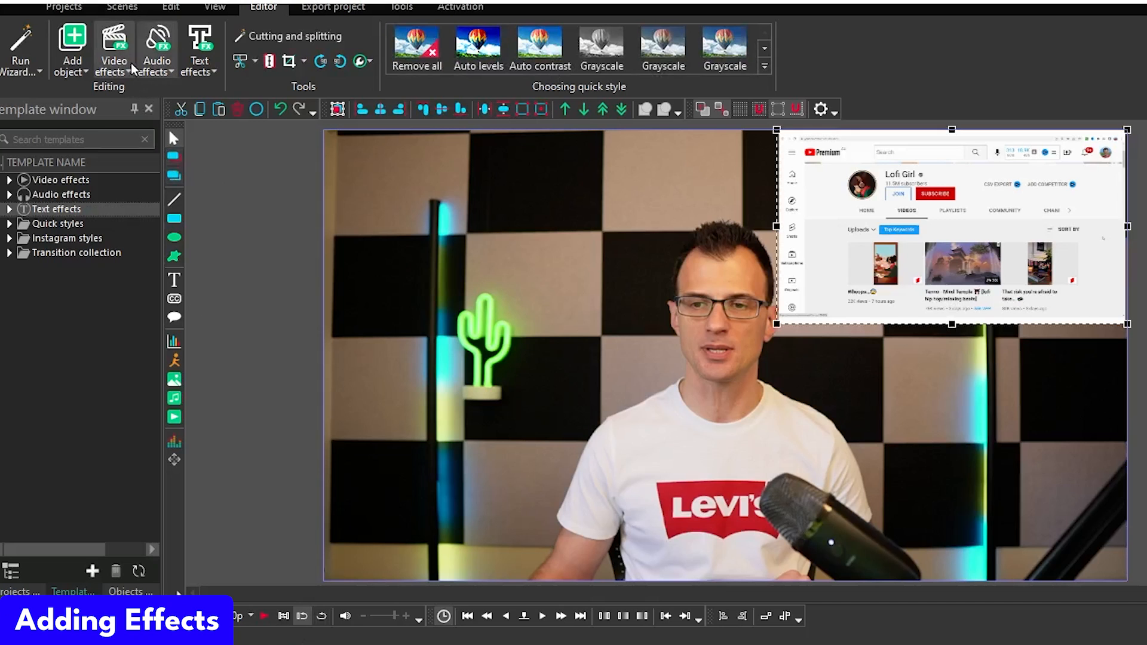
click(126, 63)
mouse_move(156, 246)
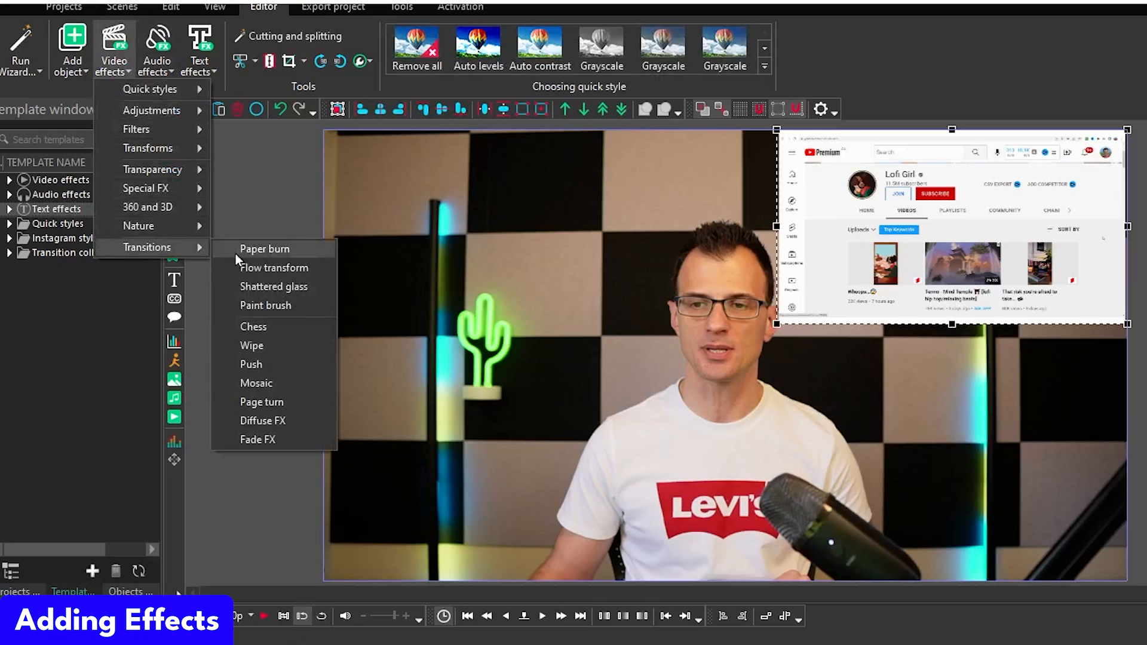
click(262, 348)
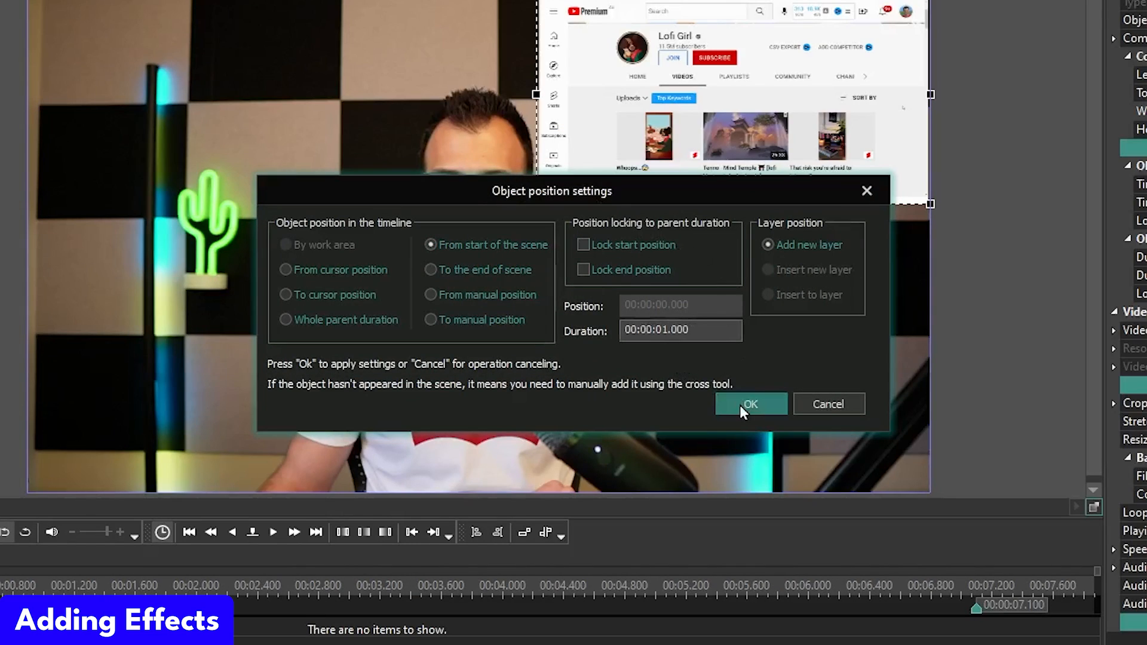
click(743, 409)
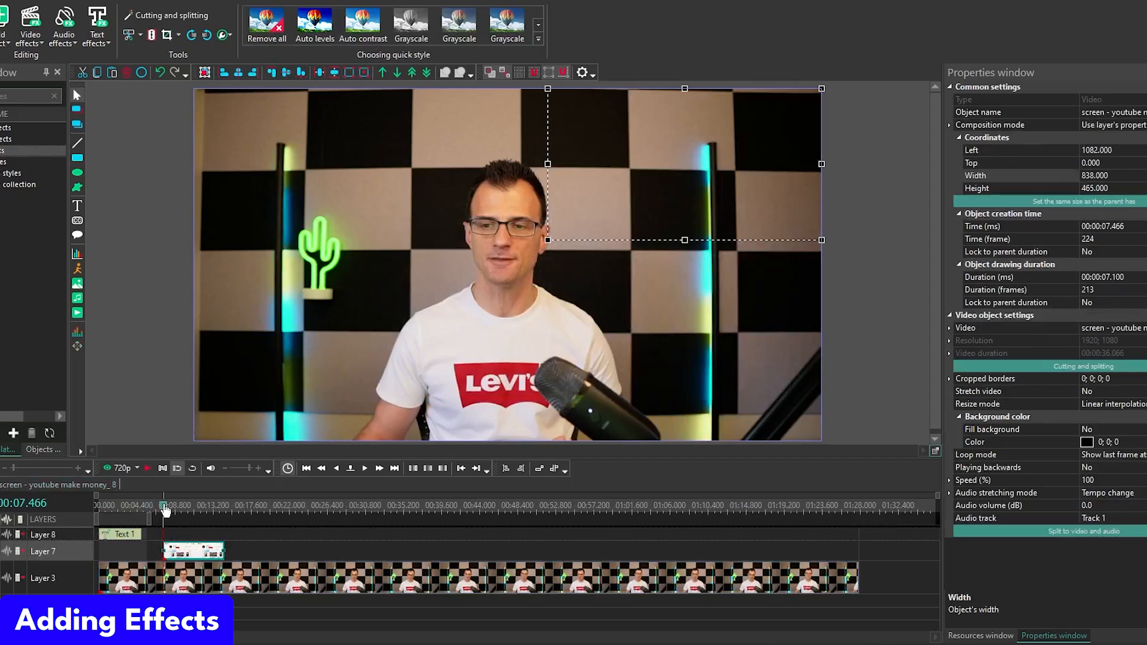
click(162, 506)
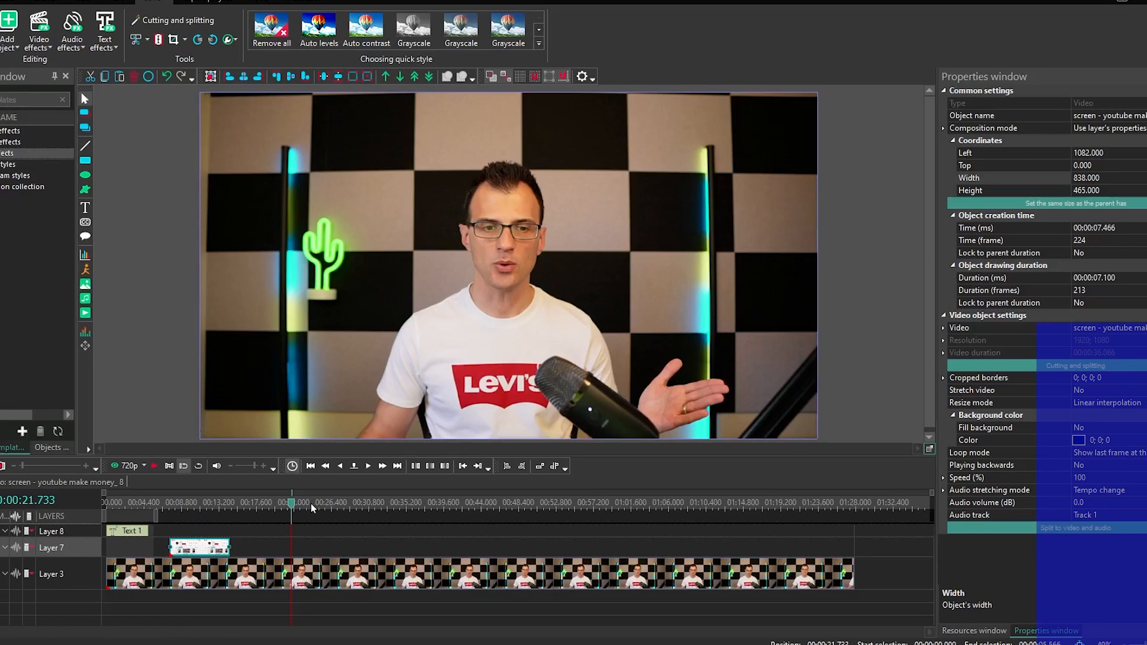
- Play the main footage from around the 20-second mark to find a moment for zooming in
drag(301, 504, 311, 507)
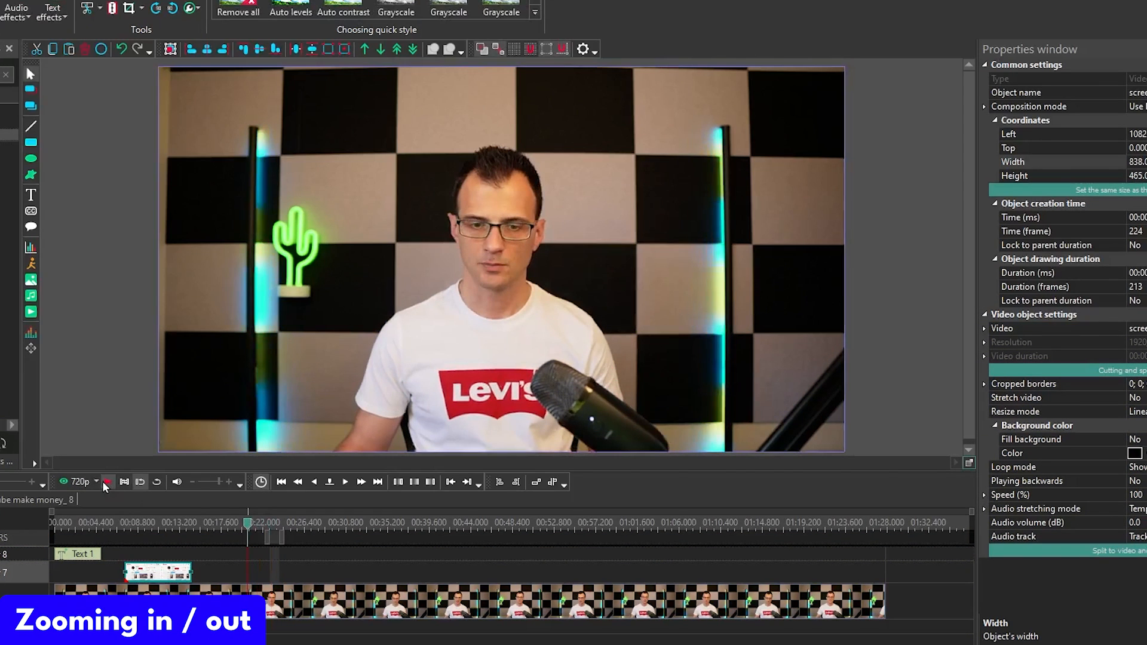
click(104, 483)
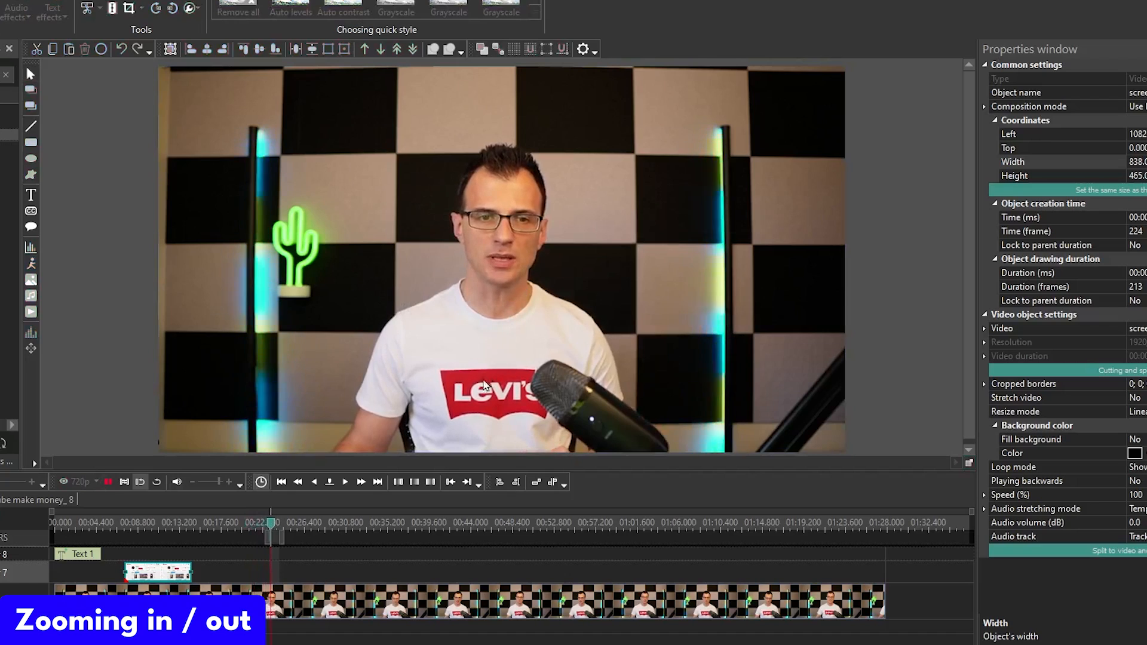
click(105, 483)
- Split the C0014 footage at 00:00:25.966 and at about 00:00:28 to isolate a short segment
click(301, 530)
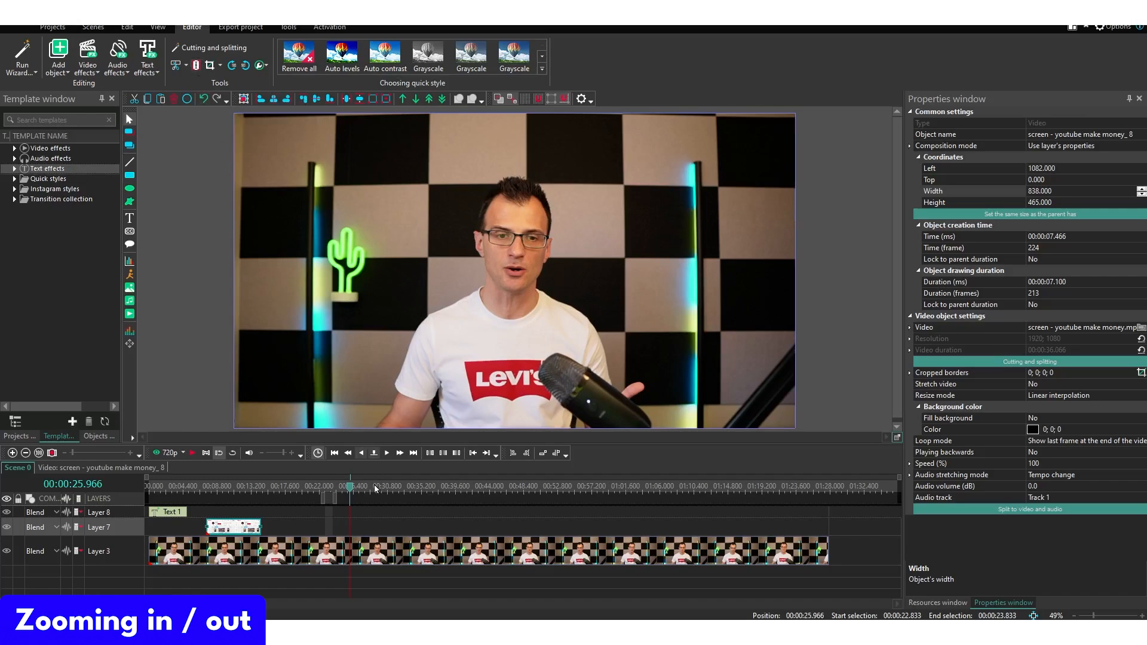
click(279, 239)
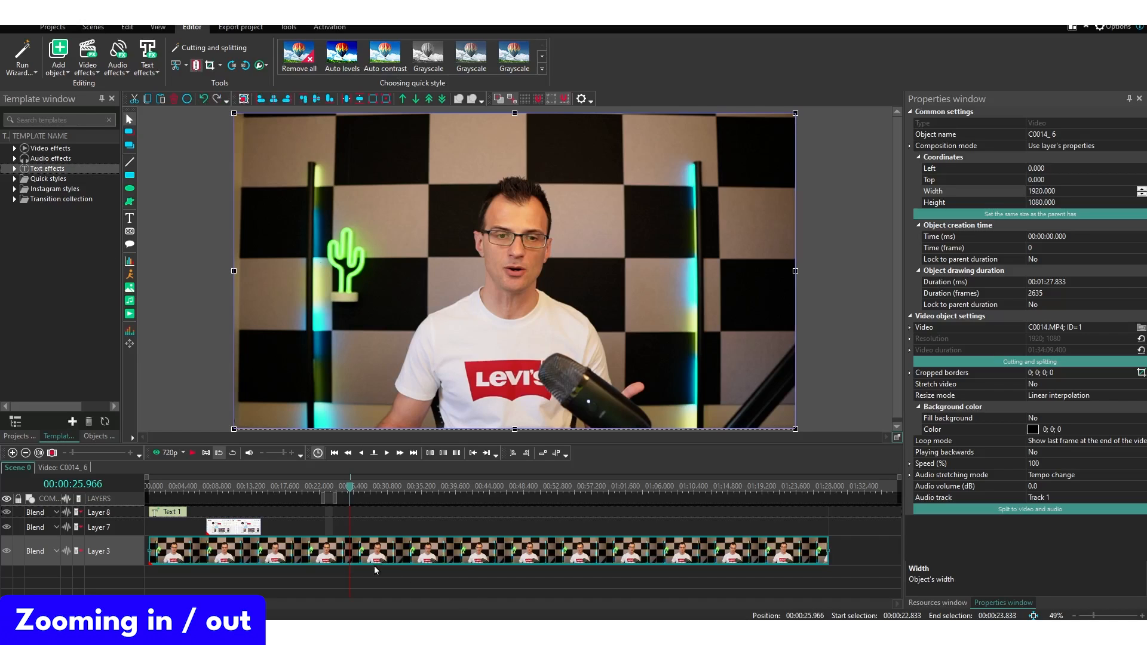
key(ctrl+k)
click(367, 487)
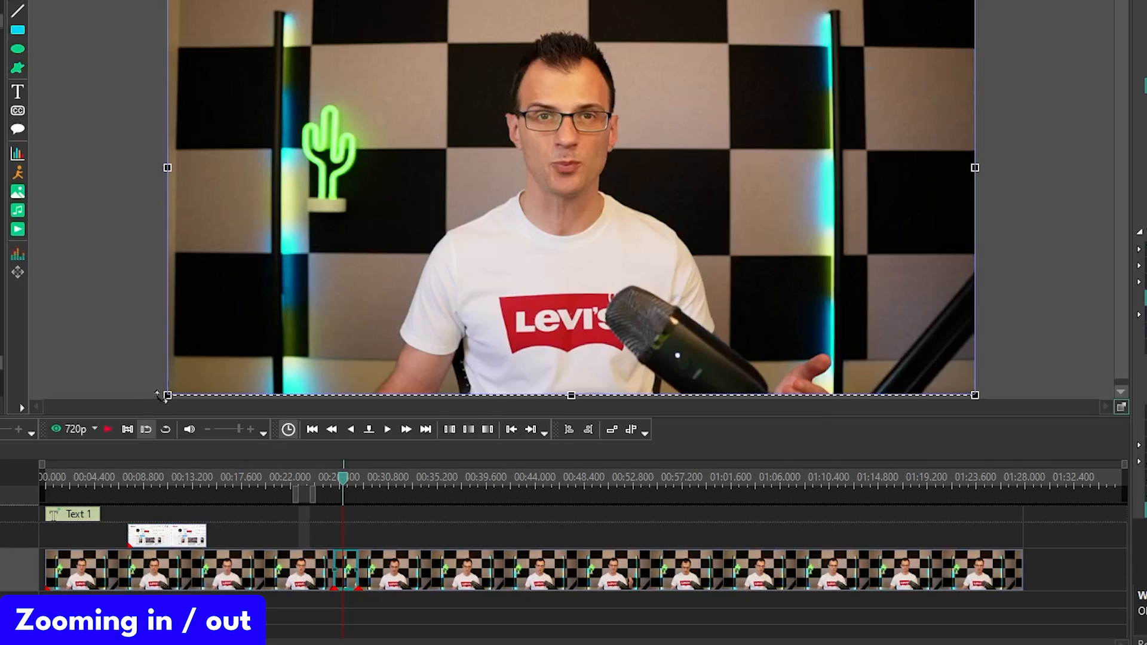
- Enlarge the isolated C0014 segment to about 1996 × 1161 and play the zoom from just before 00:00:25.966
drag(168, 396, 133, 423)
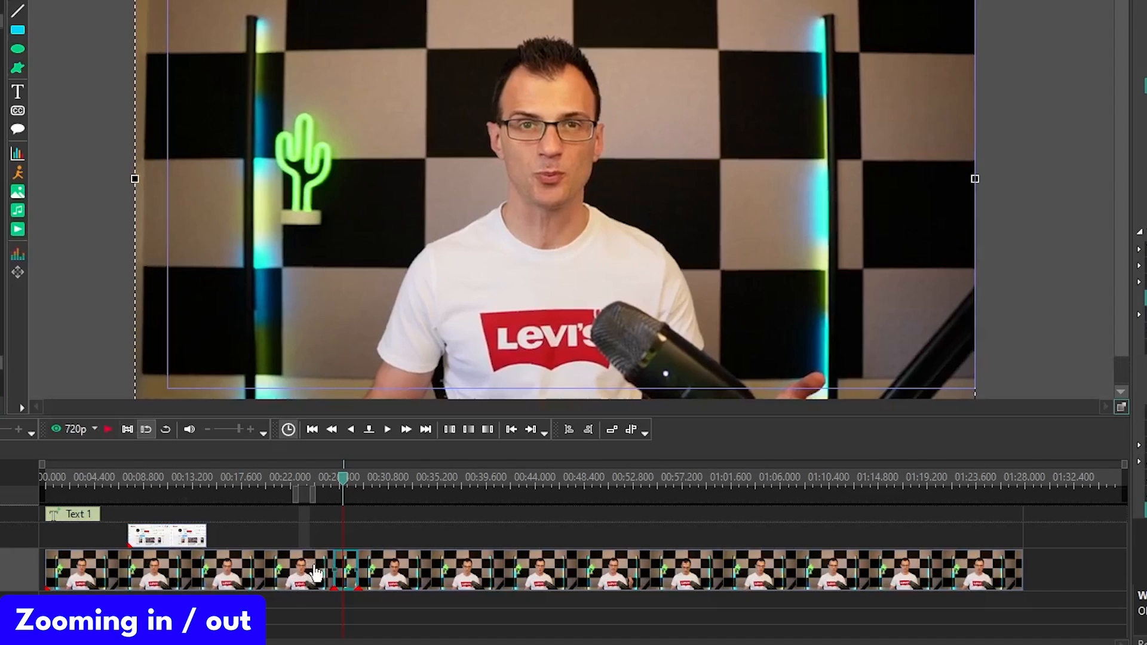
click(323, 478)
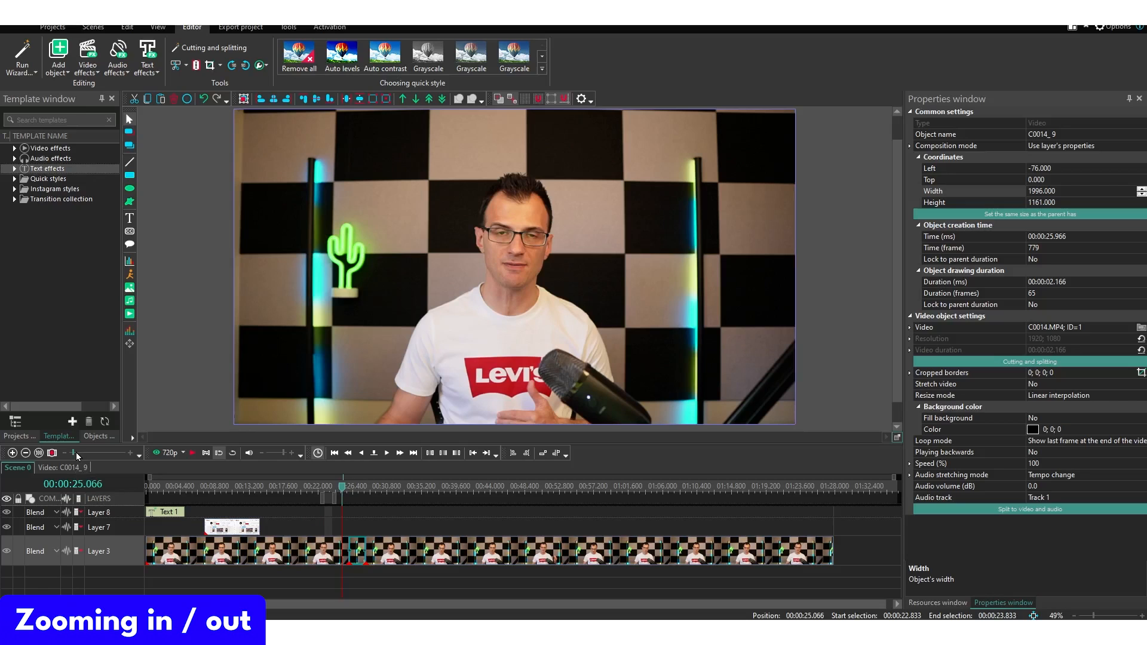
click(77, 453)
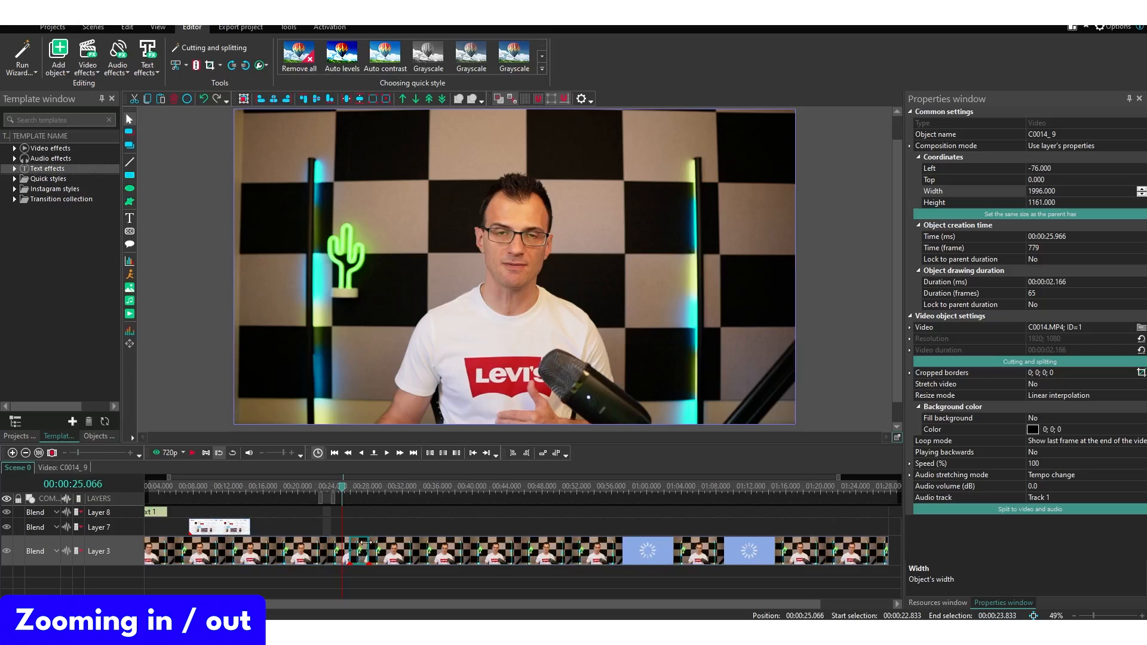
key(space)
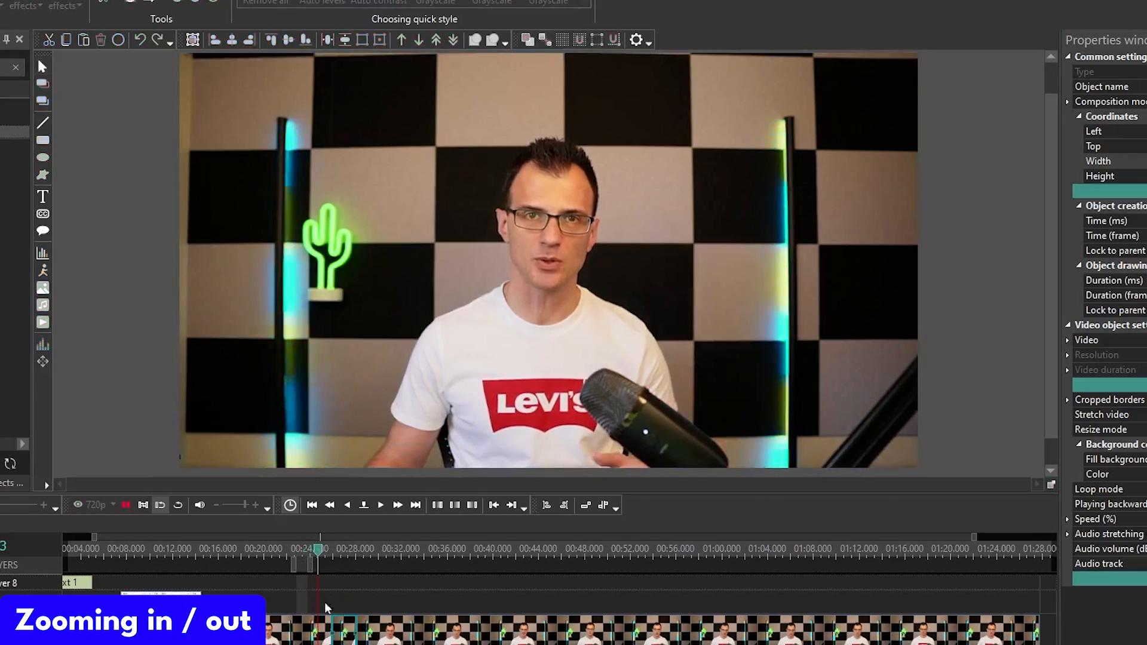
click(350, 639)
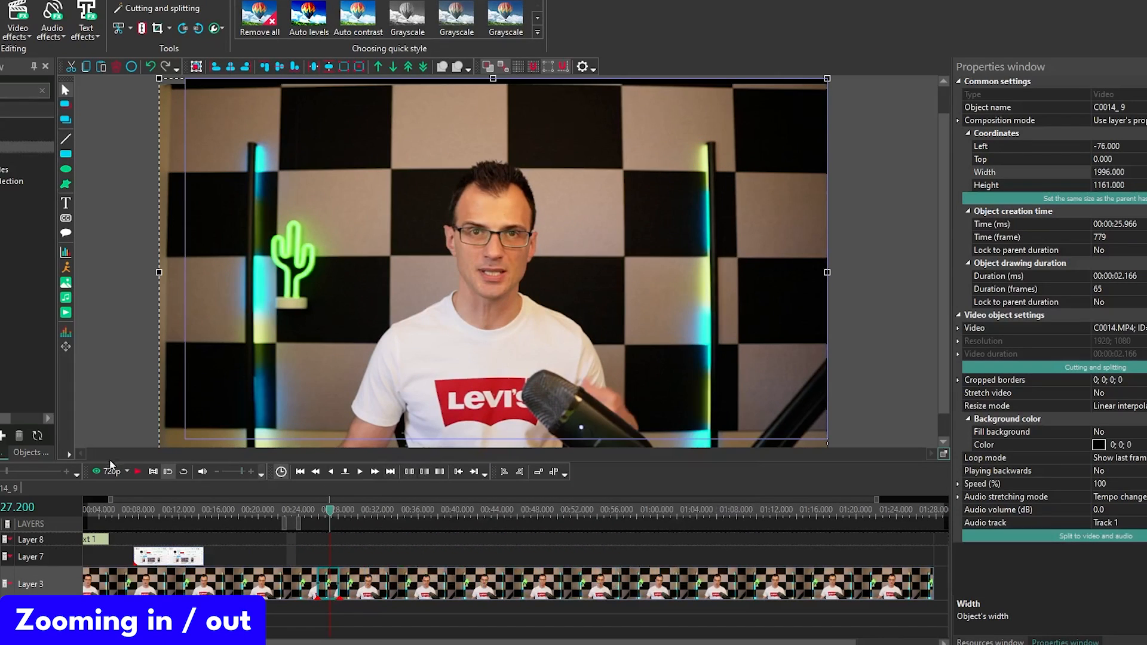
click(137, 472)
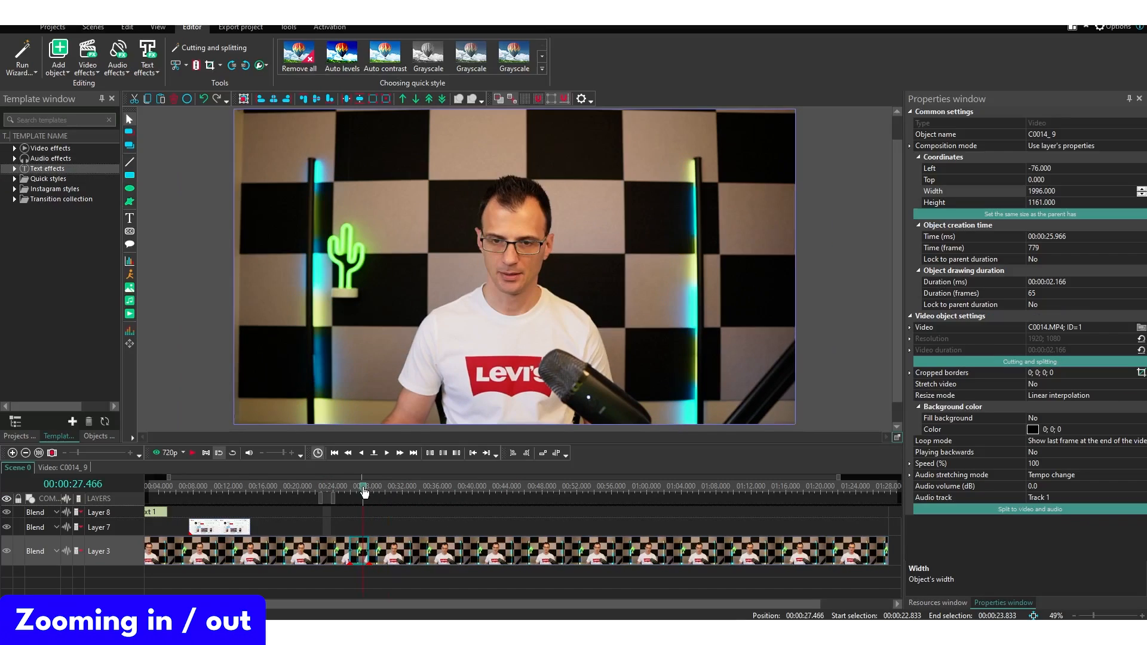
click(334, 518)
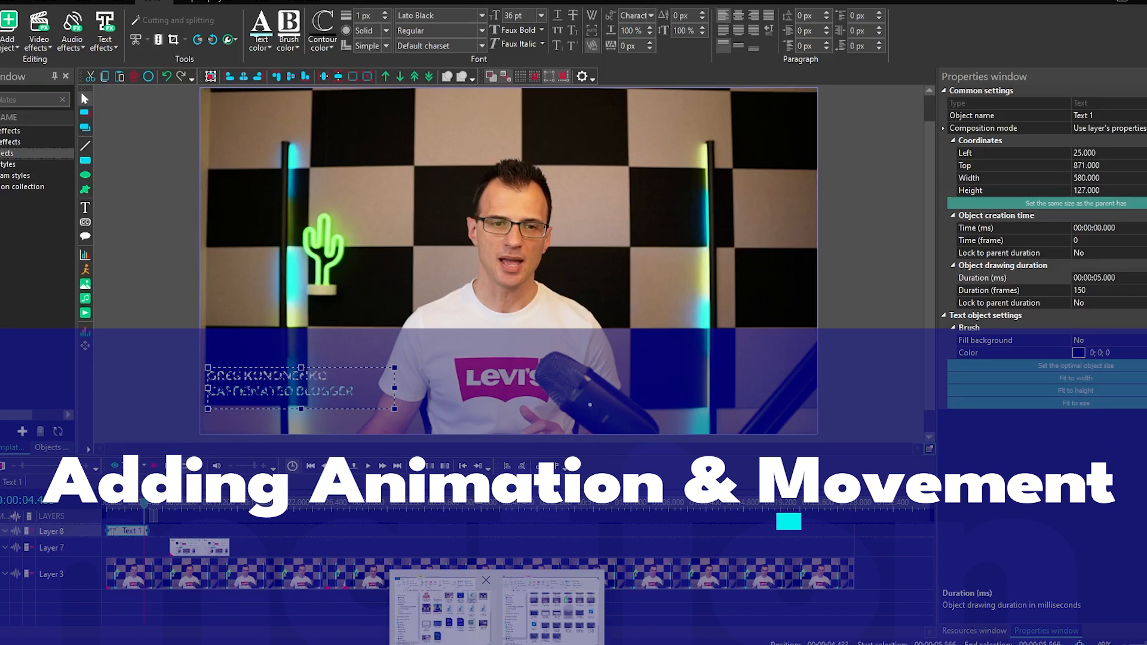
- Add arrow.png from the "20220923 YouTube make money" folder to the timeline at 00:00:04.433
click(440, 611)
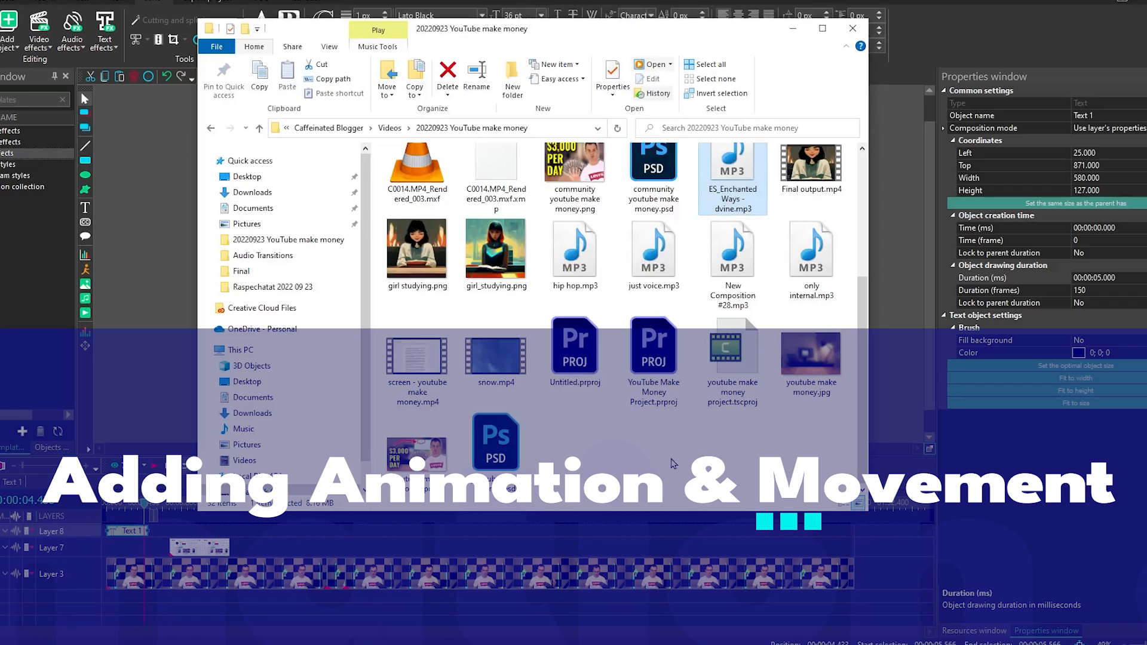
scroll(660, 461, up, 3)
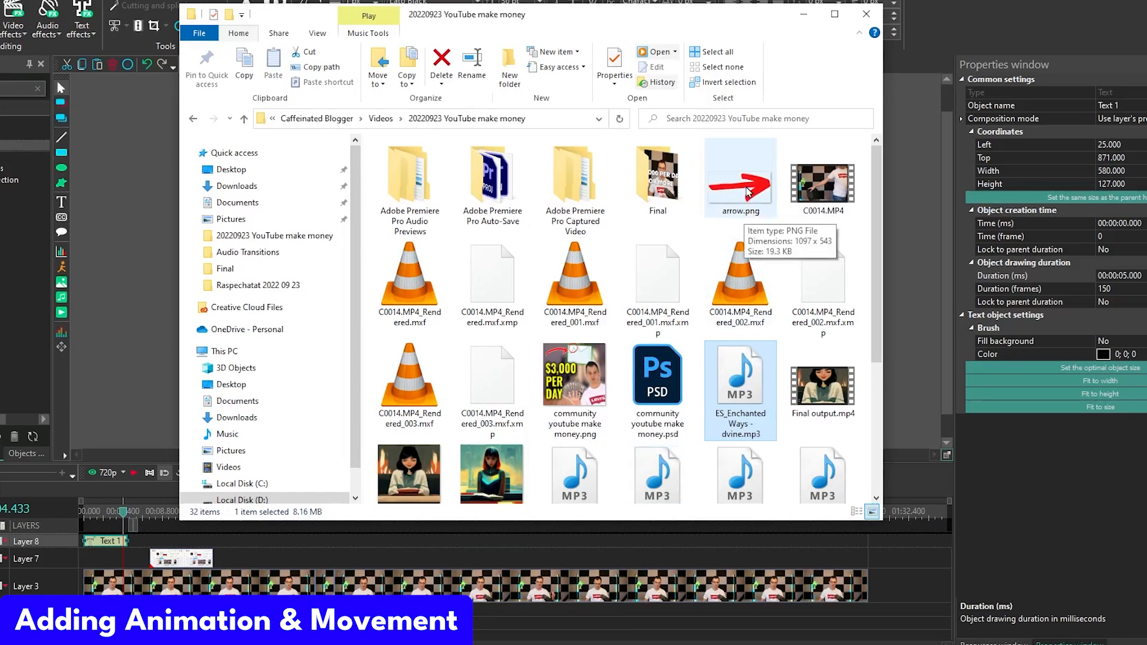
drag(748, 185, 119, 561)
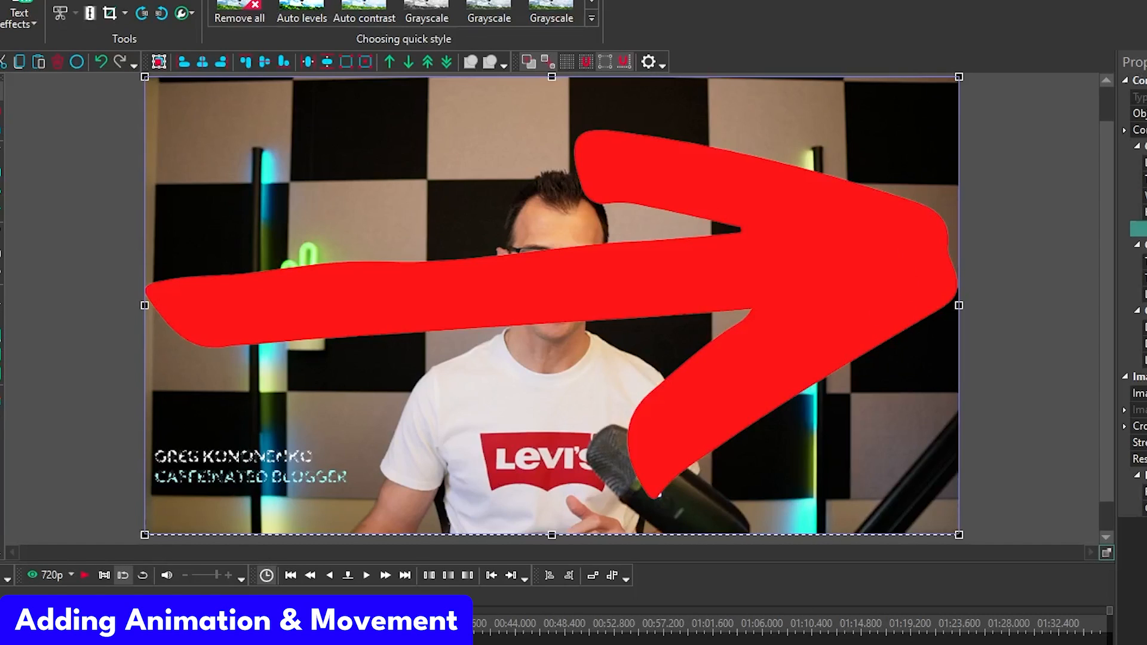
- Shrink the arrow image to a small graphic and place it above the neon cactus in the frame
drag(955, 307, 809, 303)
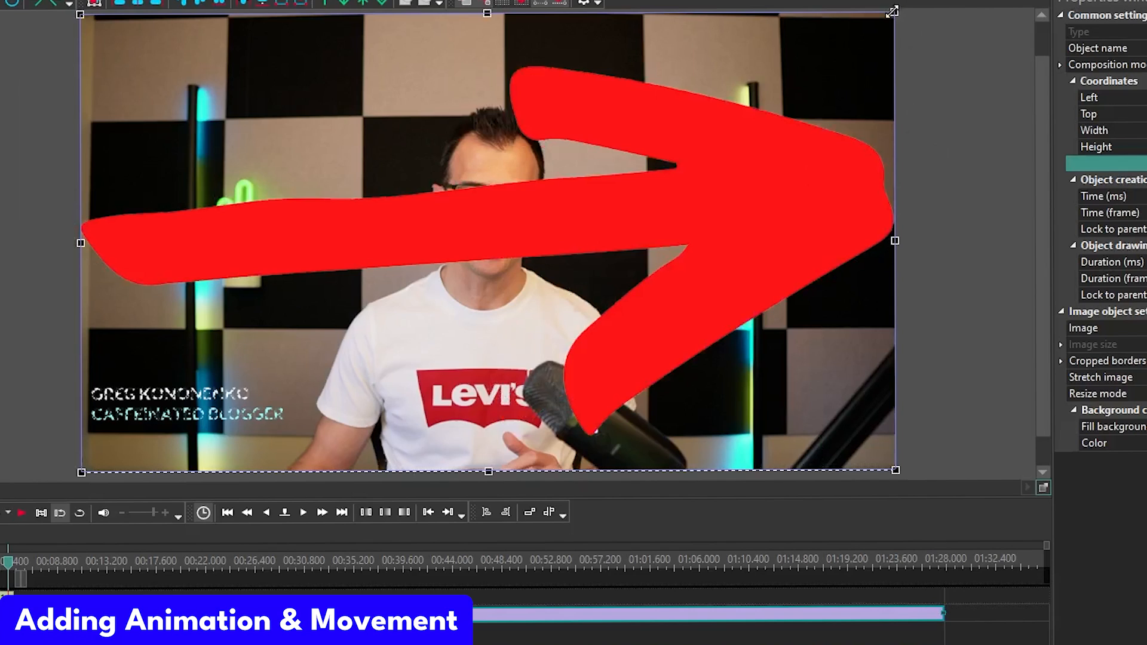
drag(892, 12, 275, 294)
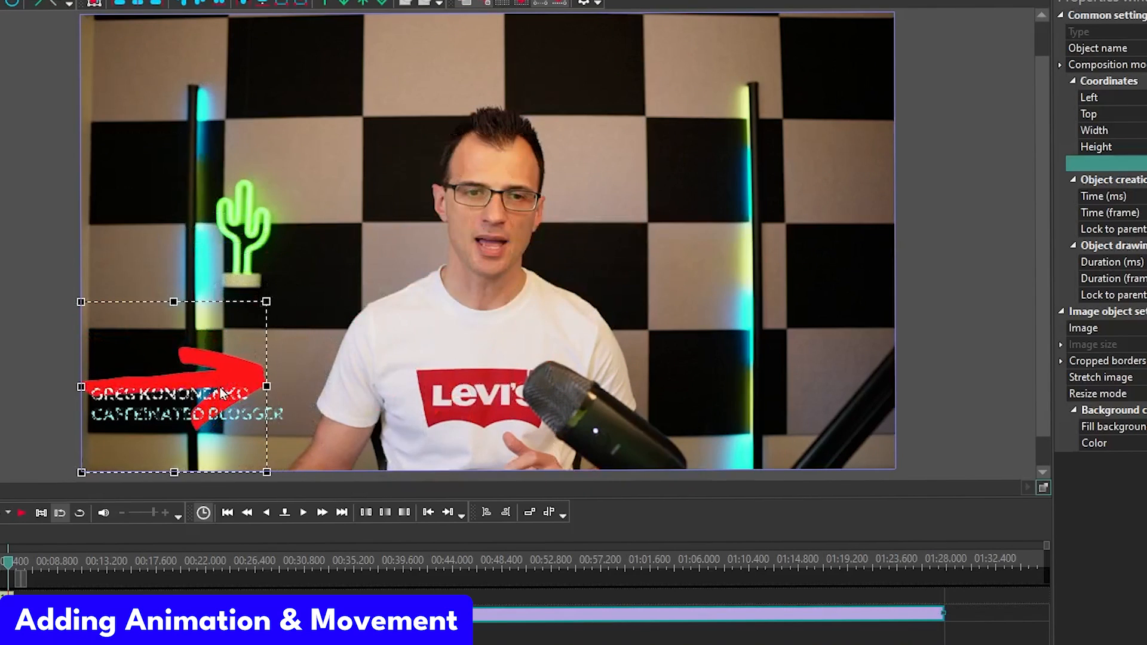
drag(205, 359, 318, 80)
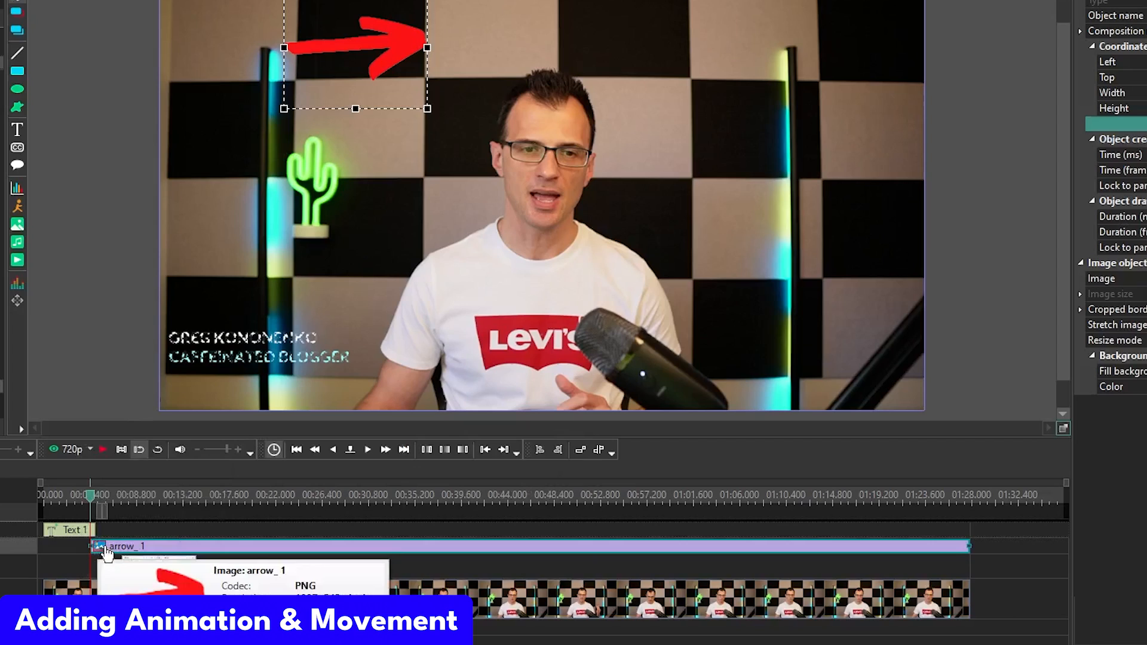
double_click(106, 549)
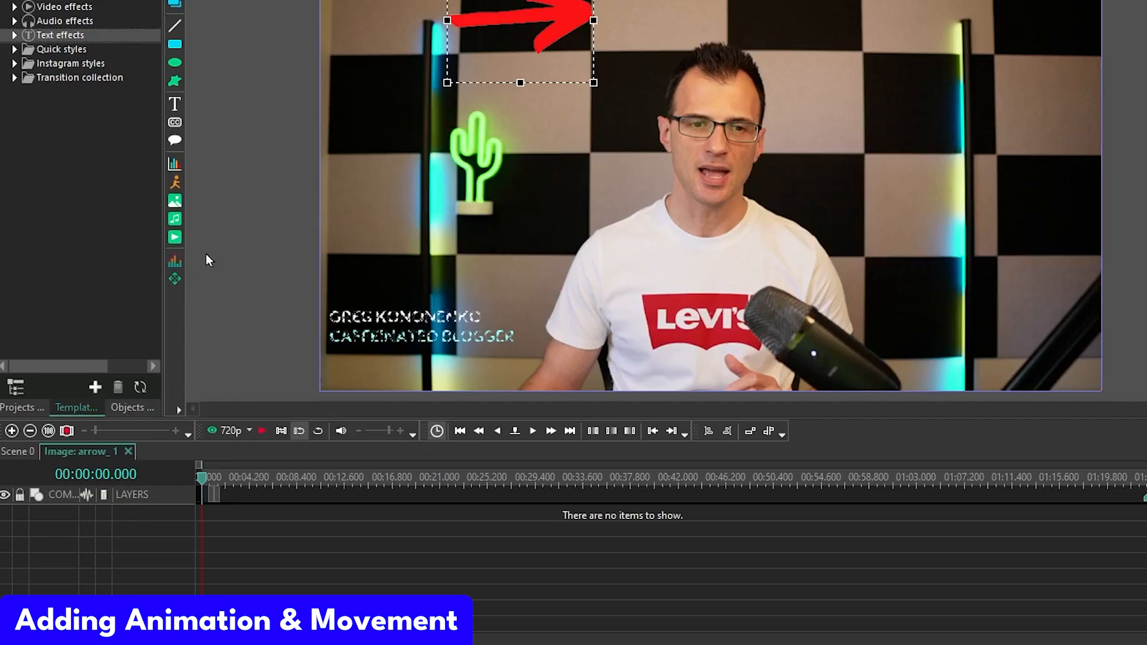
click(173, 280)
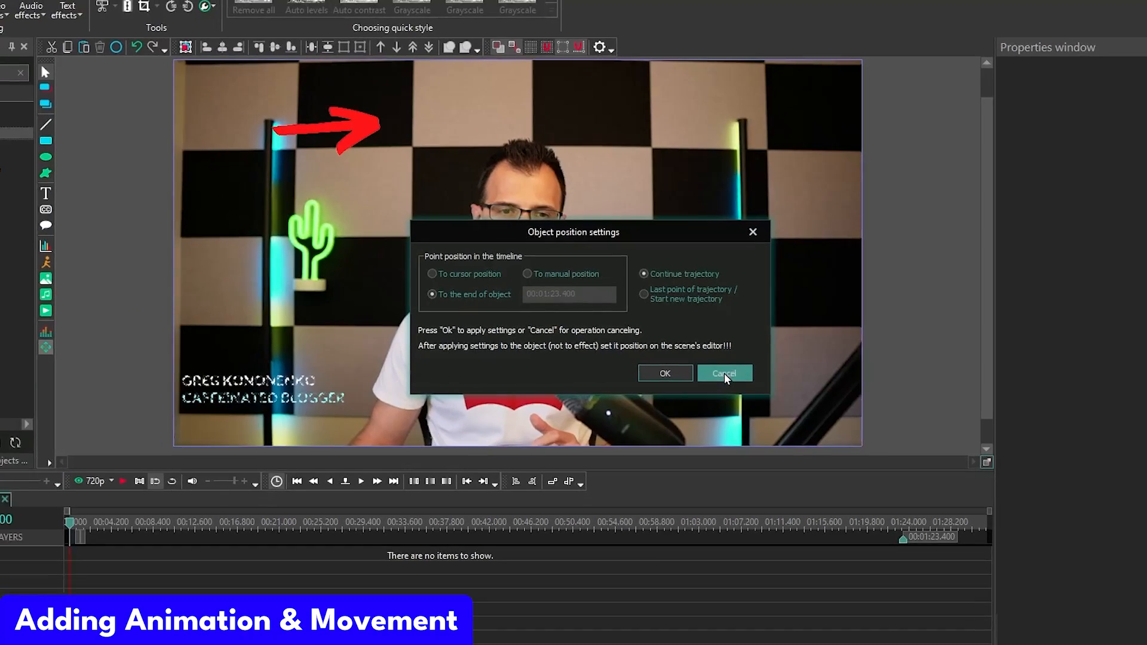
click(694, 382)
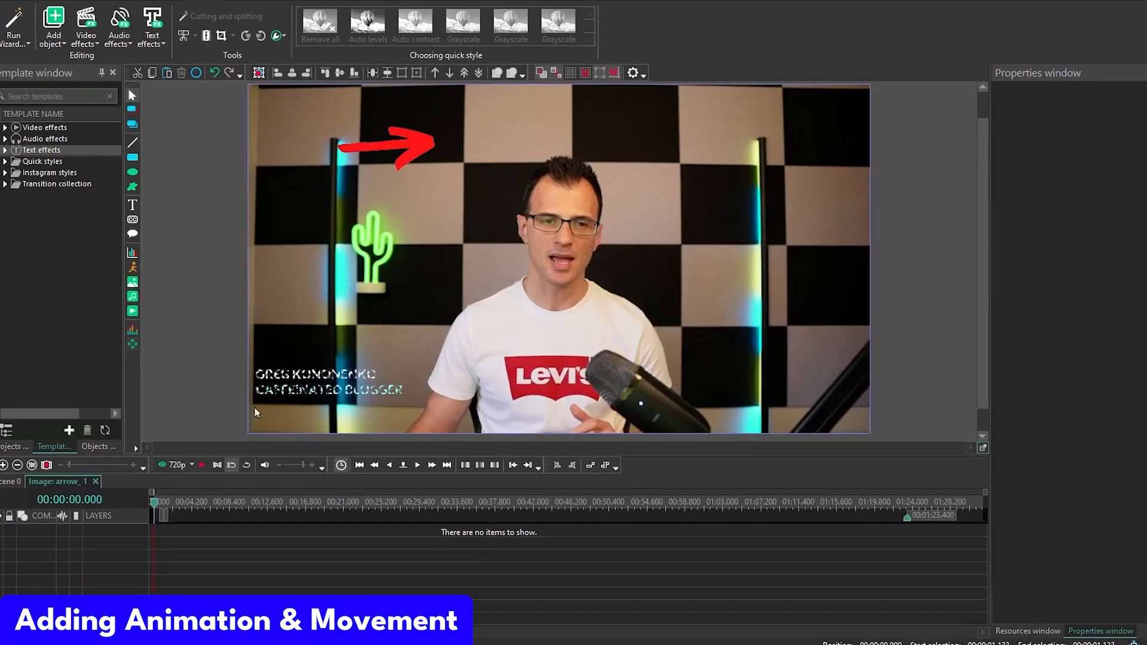
click(15, 447)
click(11, 481)
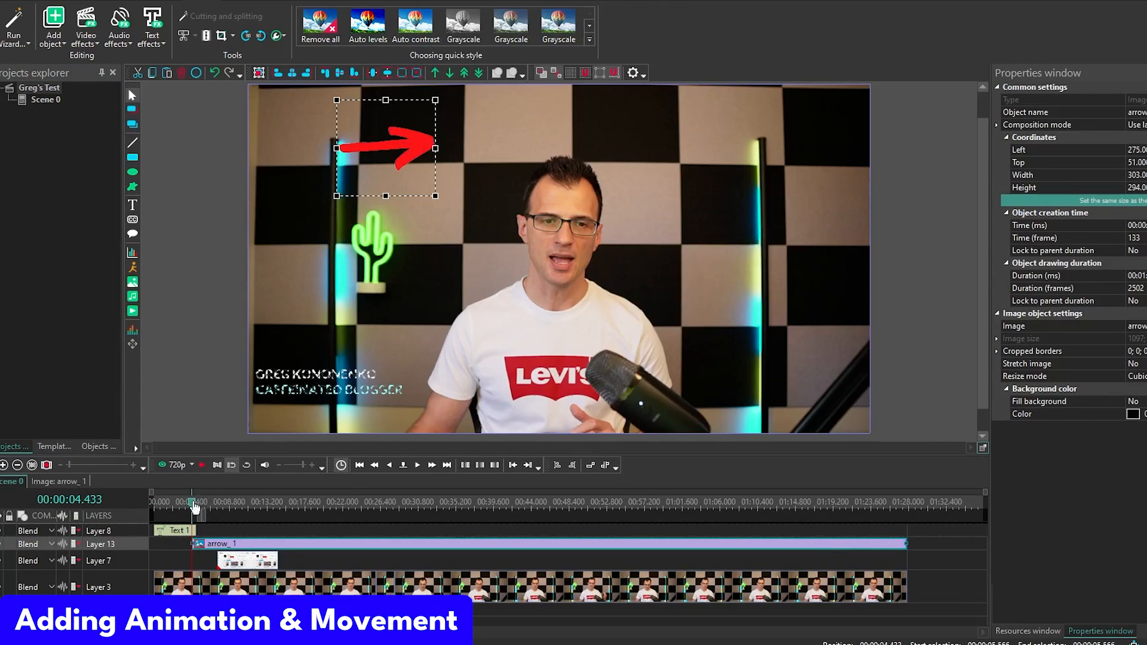
- Set the playhead to the b-roll's start at 00:00:07.466 and move the arrow back above the neon cactus
drag(192, 505, 224, 506)
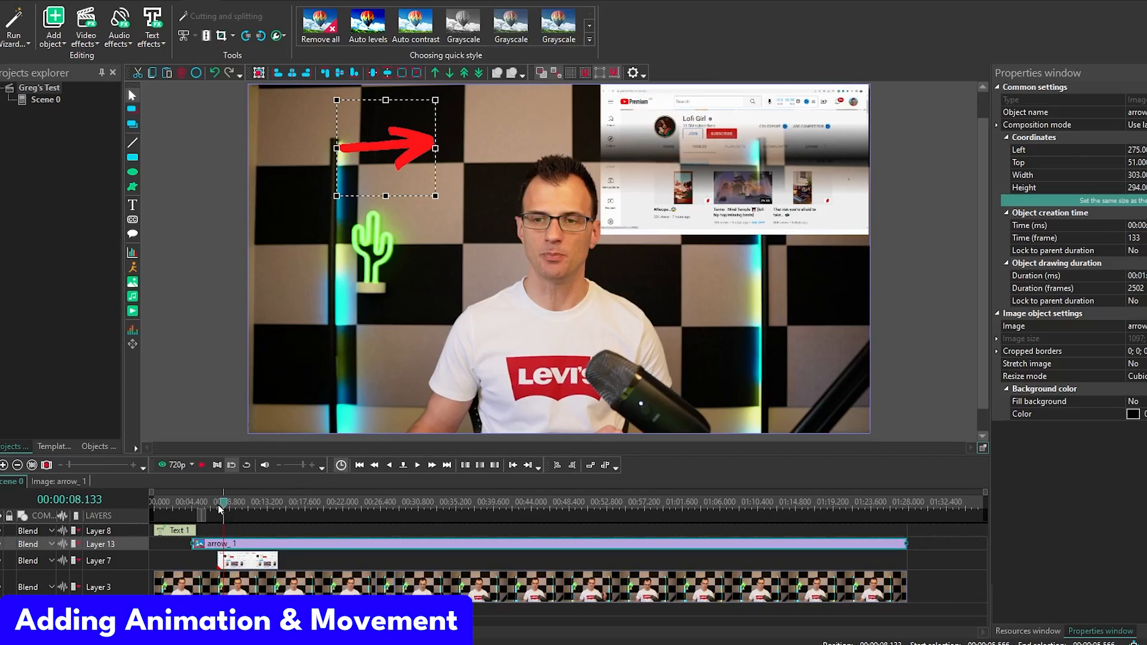
drag(225, 506, 191, 509)
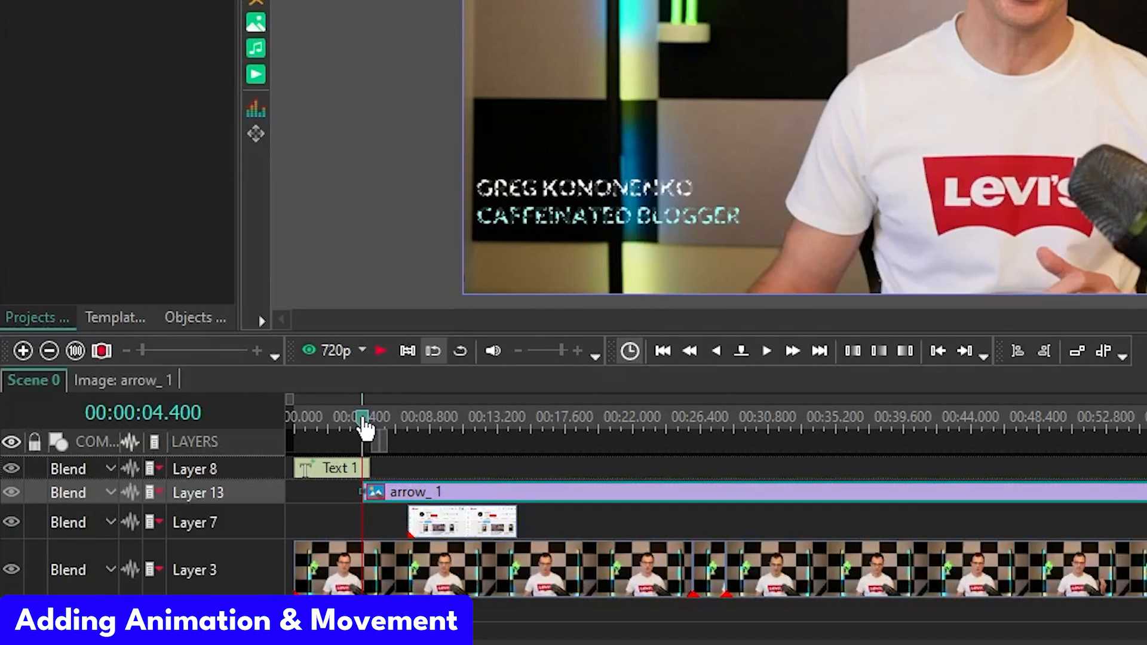
drag(361, 418, 412, 425)
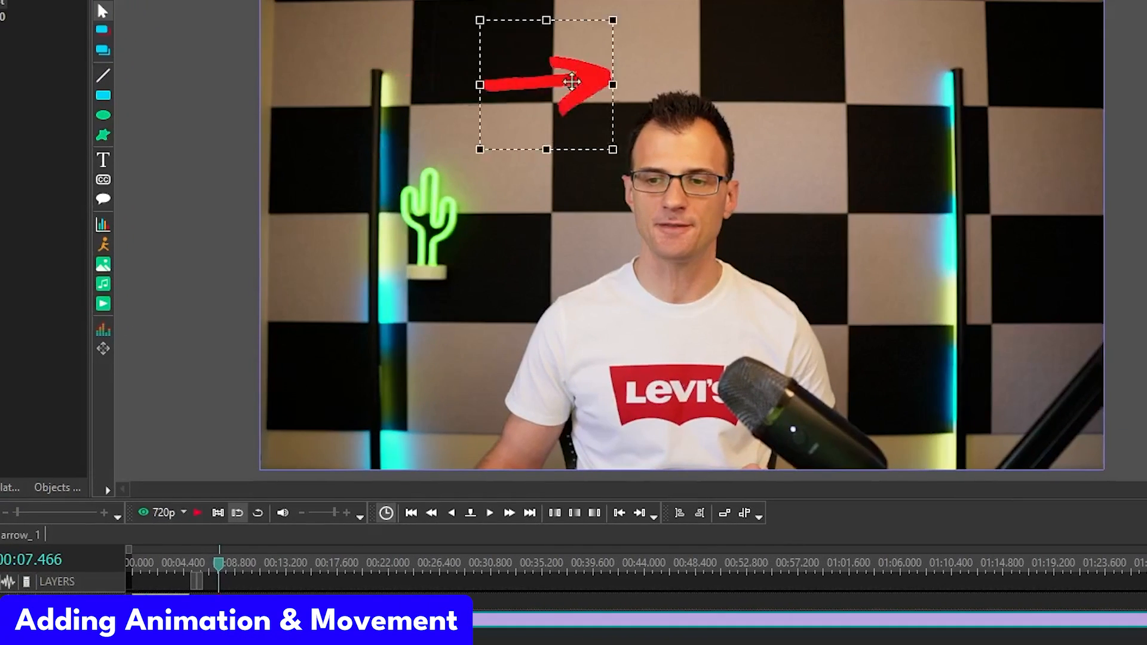
drag(571, 82, 491, 71)
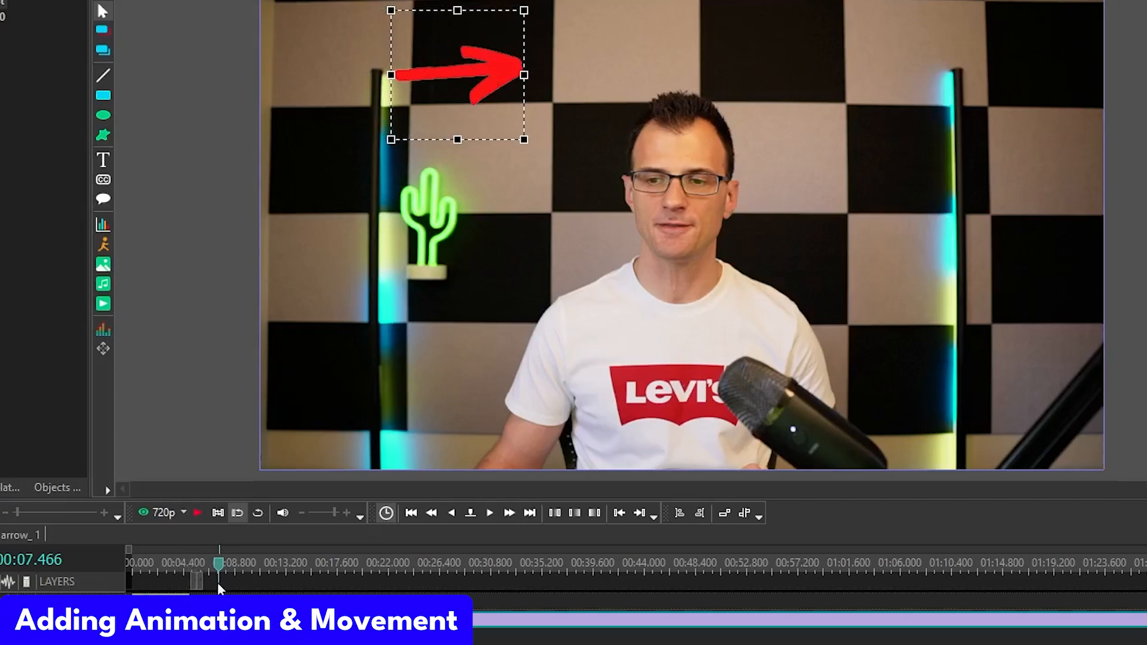
drag(219, 565, 218, 565)
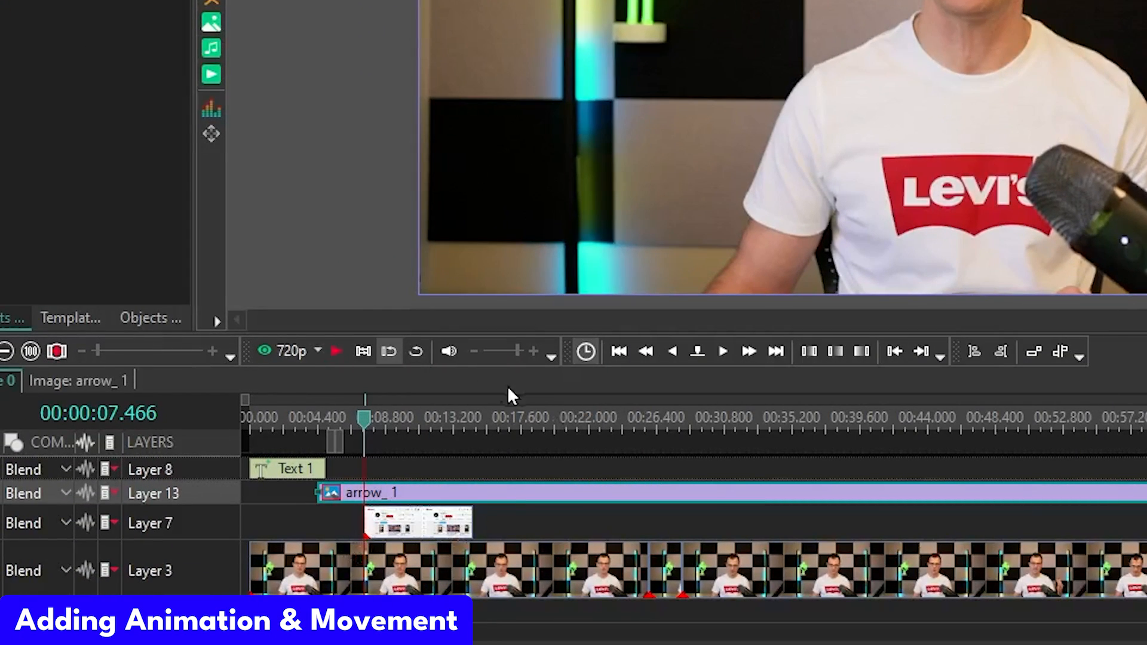
- Add a movement to the arrow timed to the cursor position, ending above the presenter's head, and preview it from 00:00:01.900
double_click(464, 492)
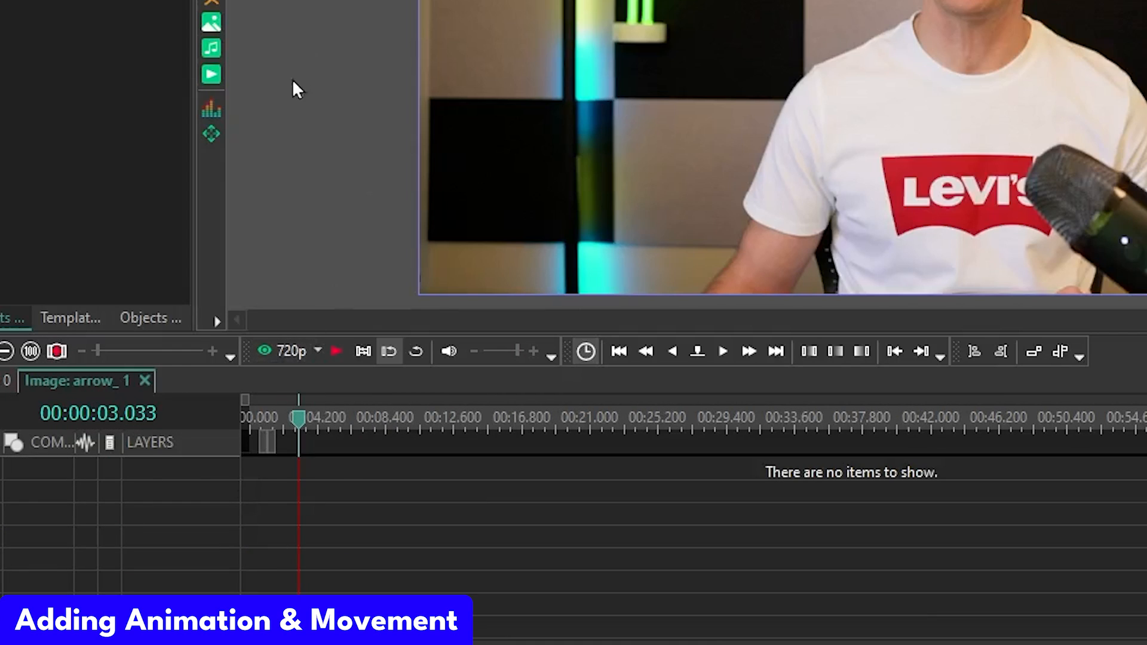
click(211, 133)
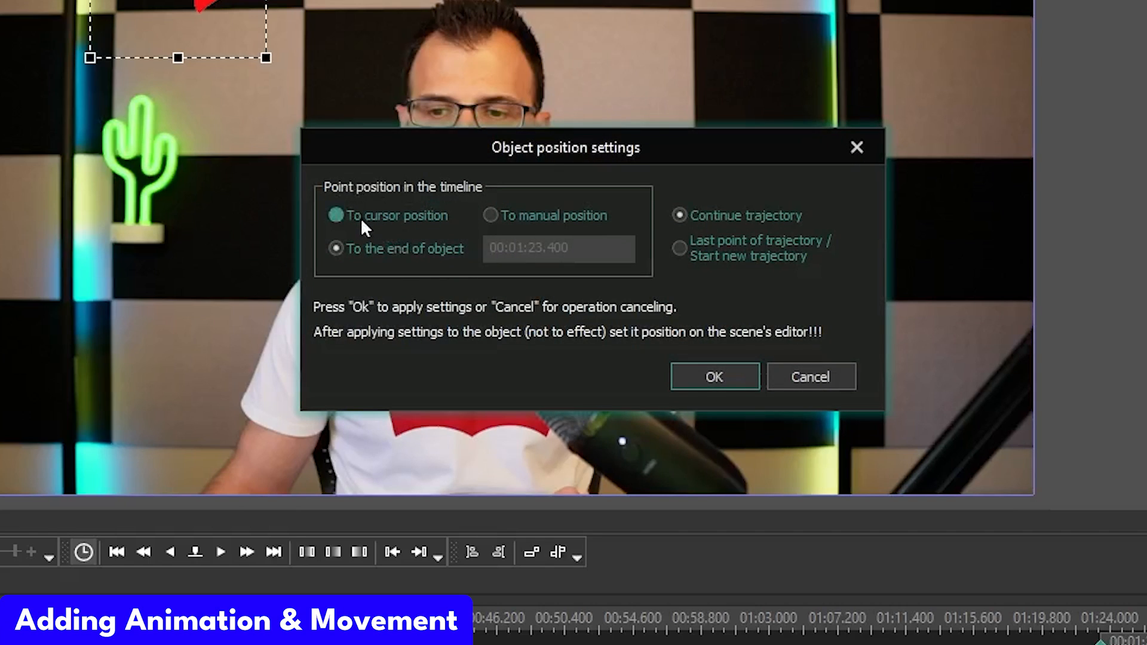
click(342, 223)
click(698, 374)
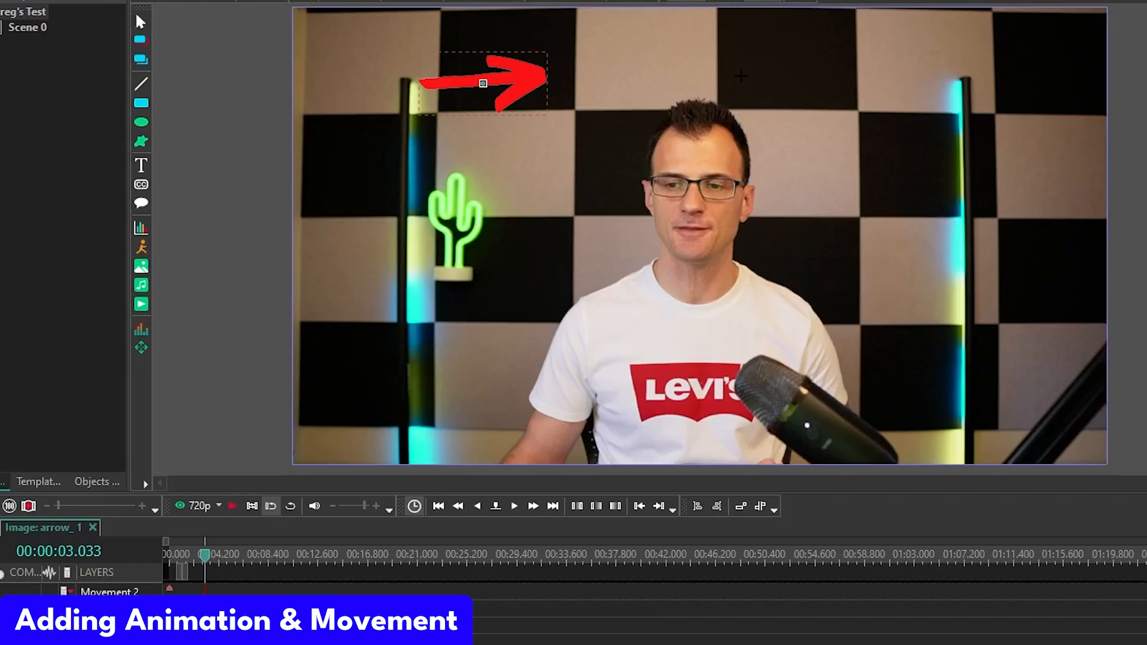
click(740, 75)
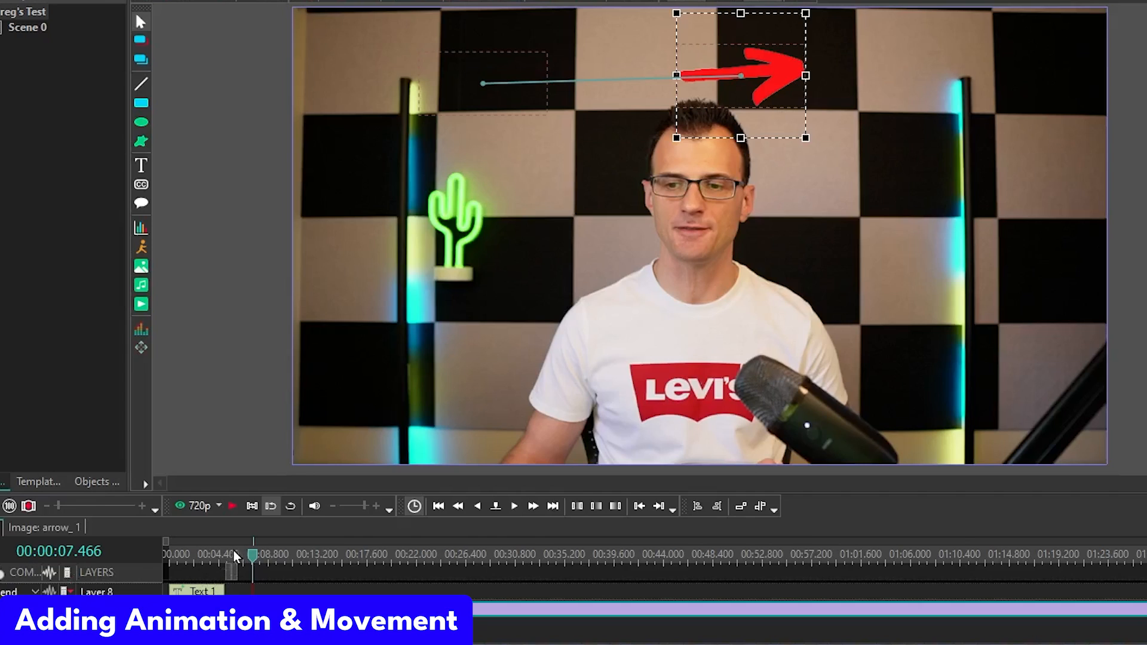
click(190, 556)
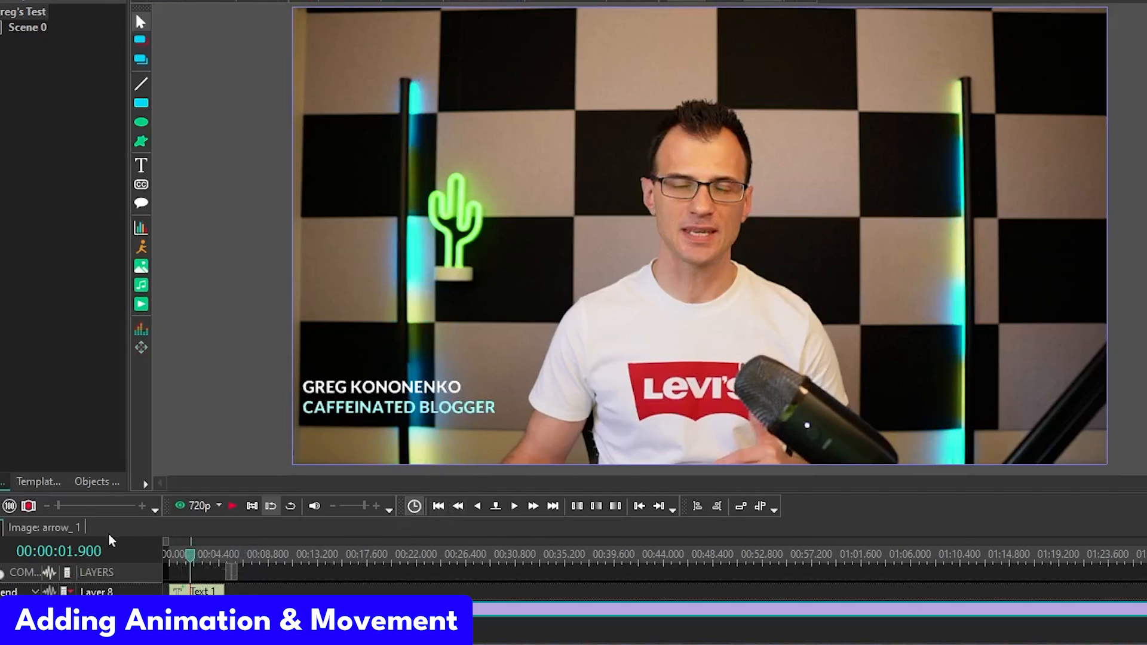
click(232, 508)
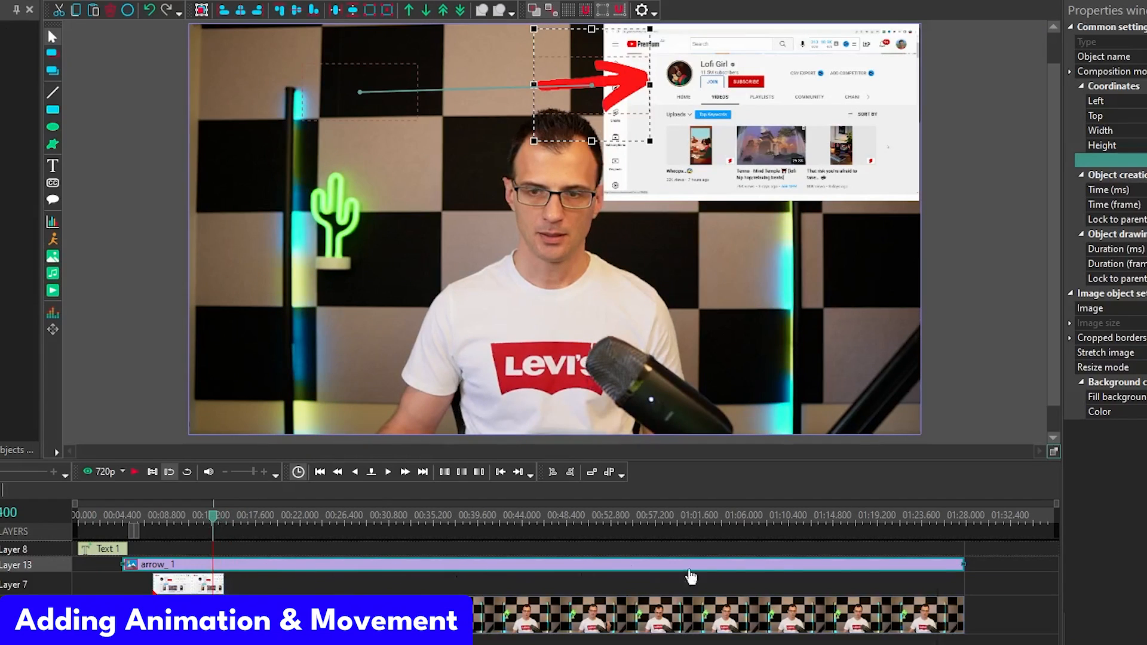
- Trim the arrow's end on the timeline to match the end of the screen recording b-roll, and play that section
drag(962, 562, 224, 562)
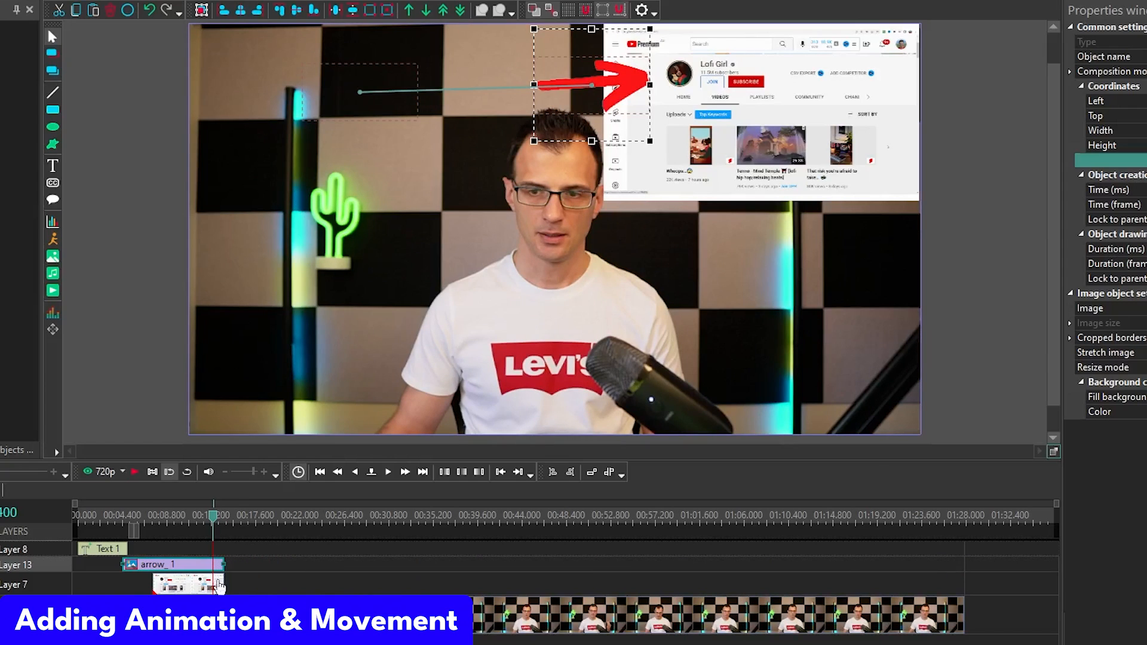
key(space)
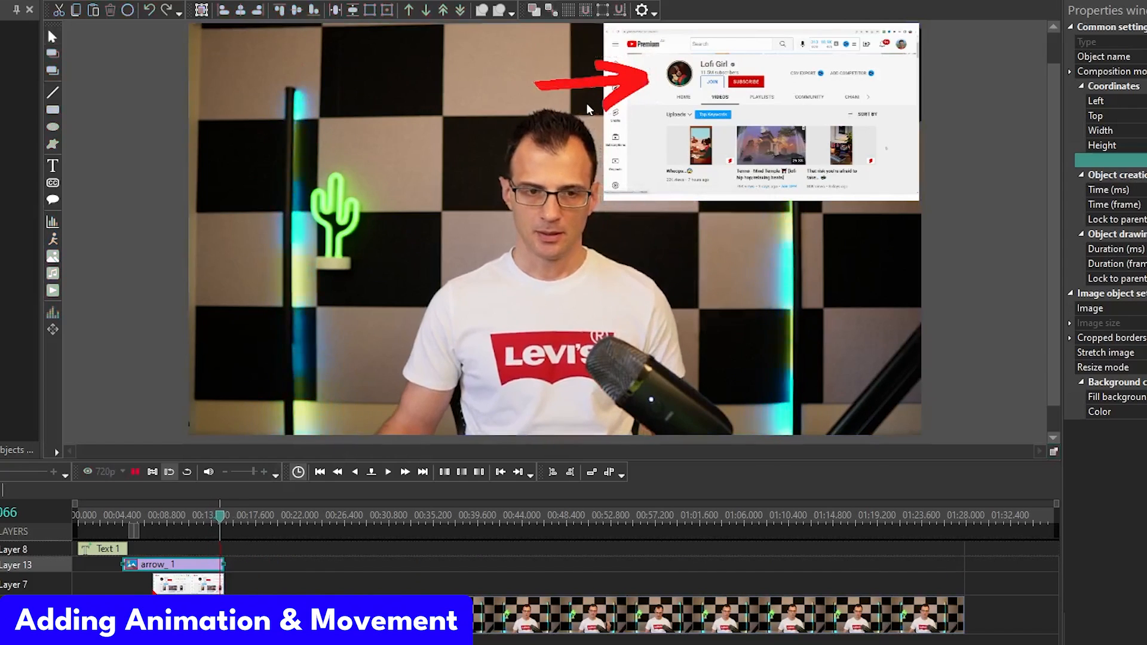
key(space)
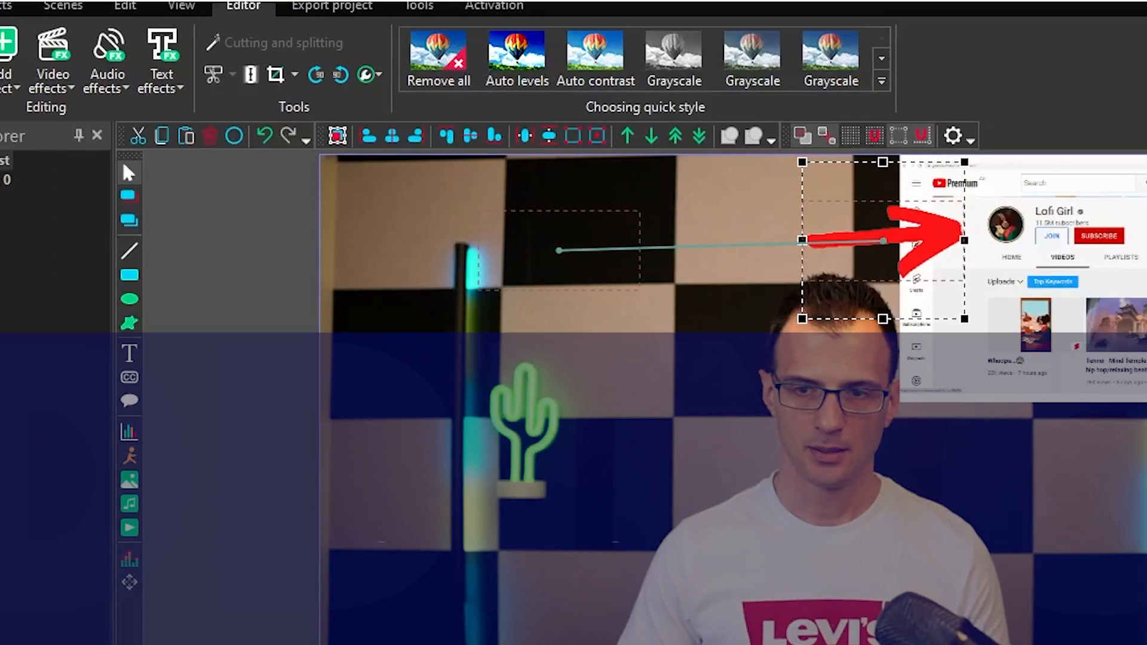
- Show the project resources and add "ES_Enchanted Ways - dvine.mp3" to the timeline, aligned to the project's beginning
click(181, 6)
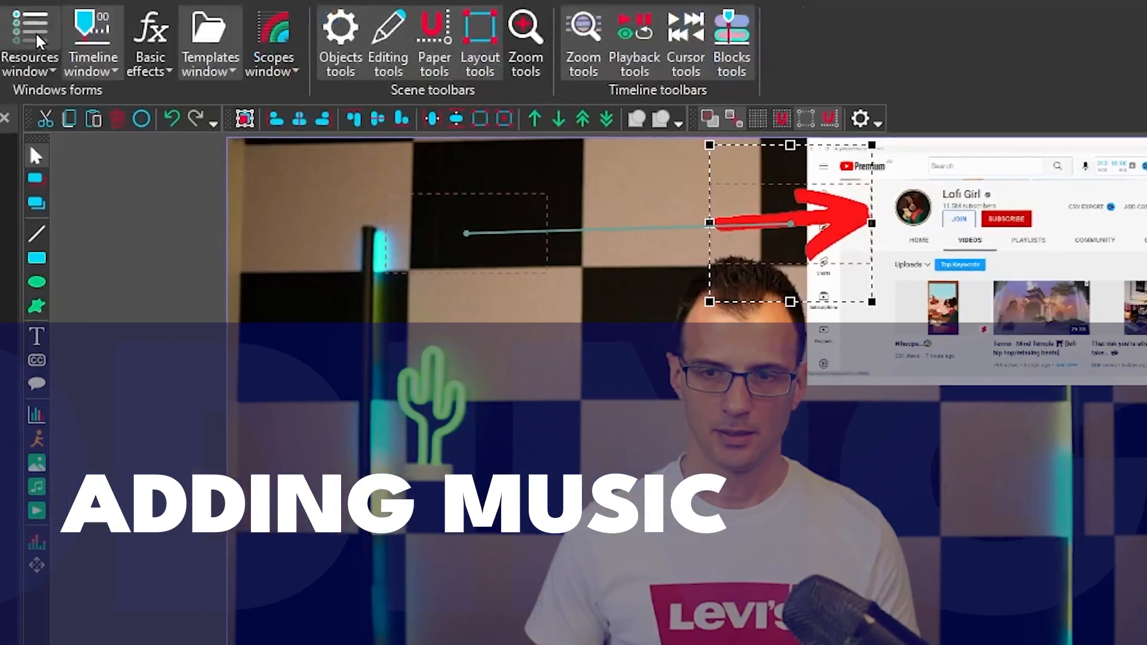
click(37, 41)
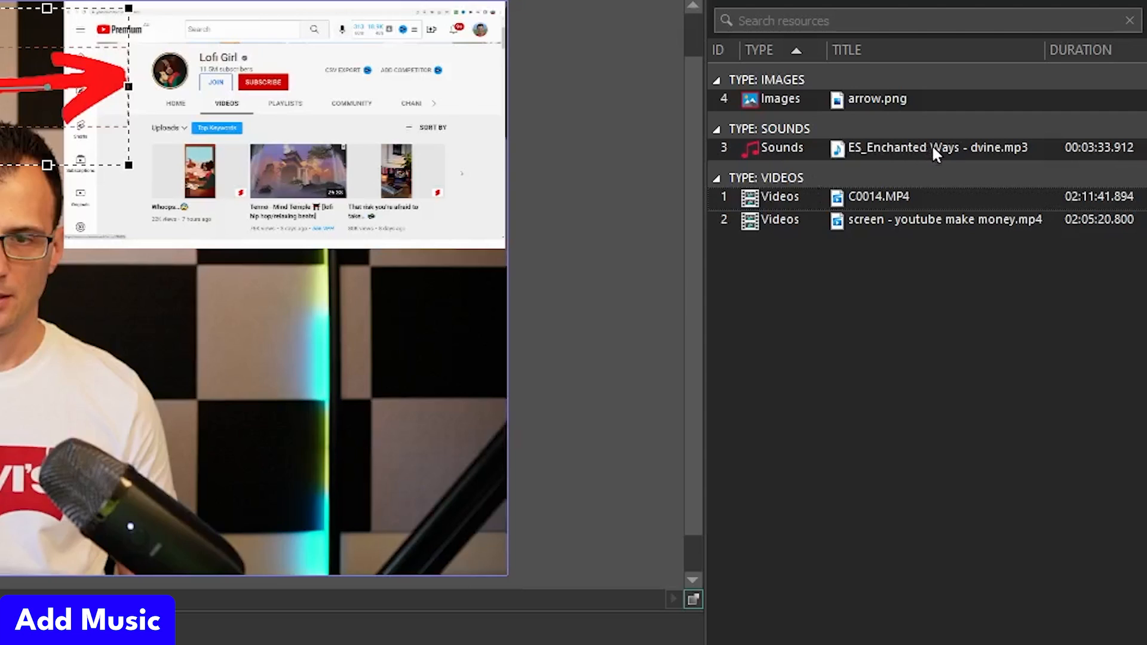
drag(912, 146, 521, 266)
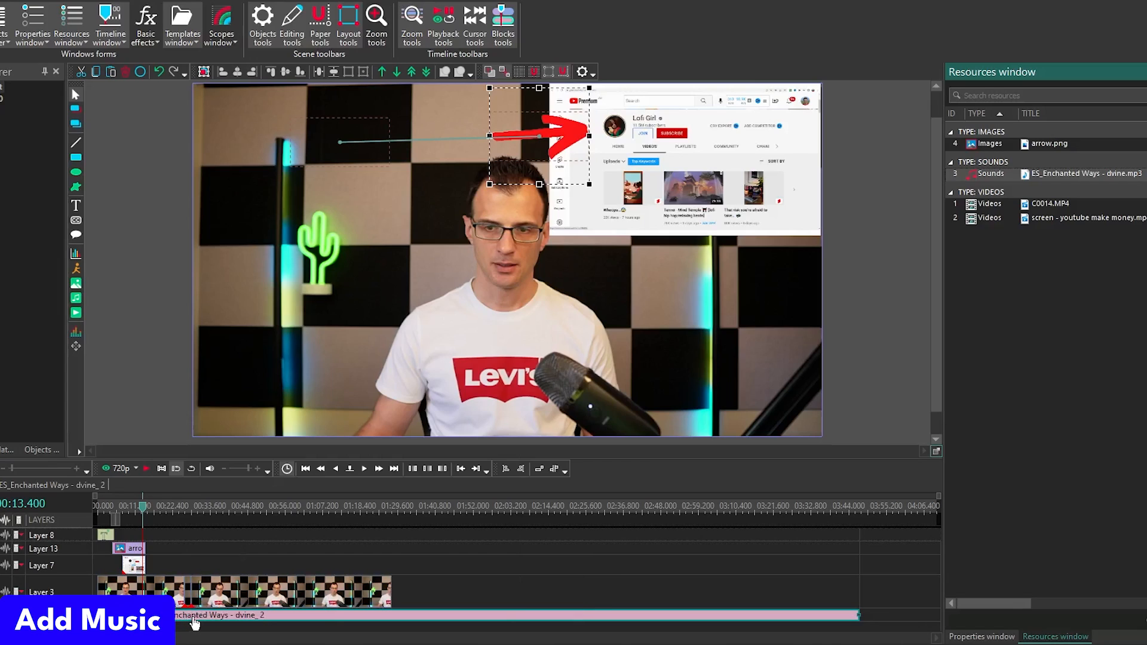
drag(195, 624, 150, 624)
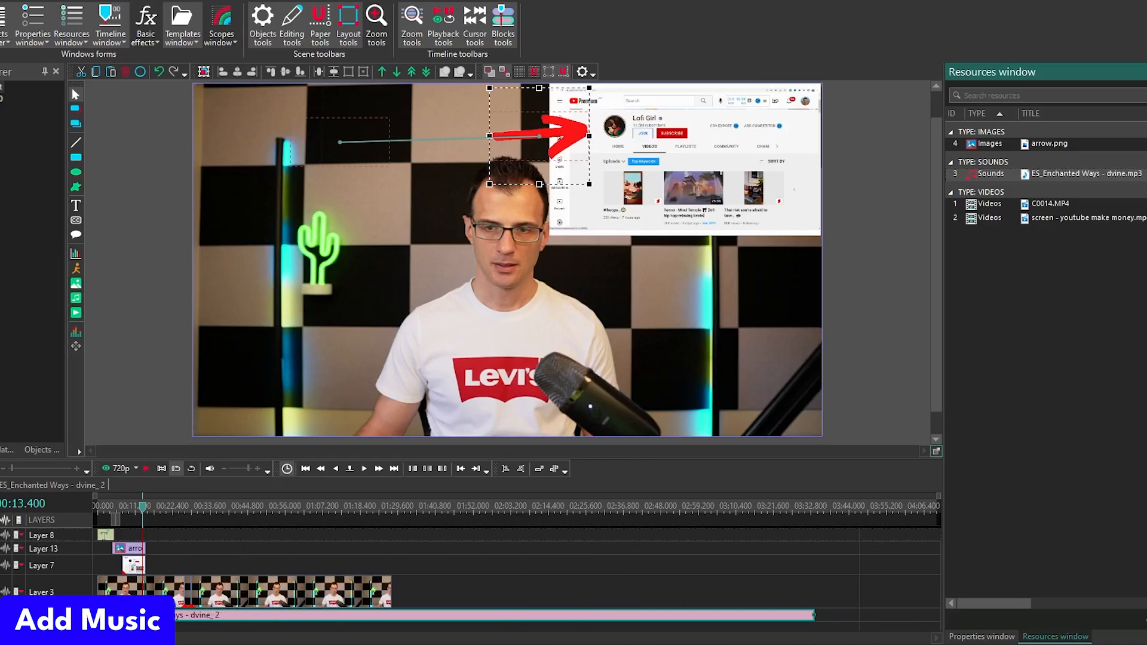
- Play the project from its beginning to hear the background music together with the presenter's footage
click(100, 507)
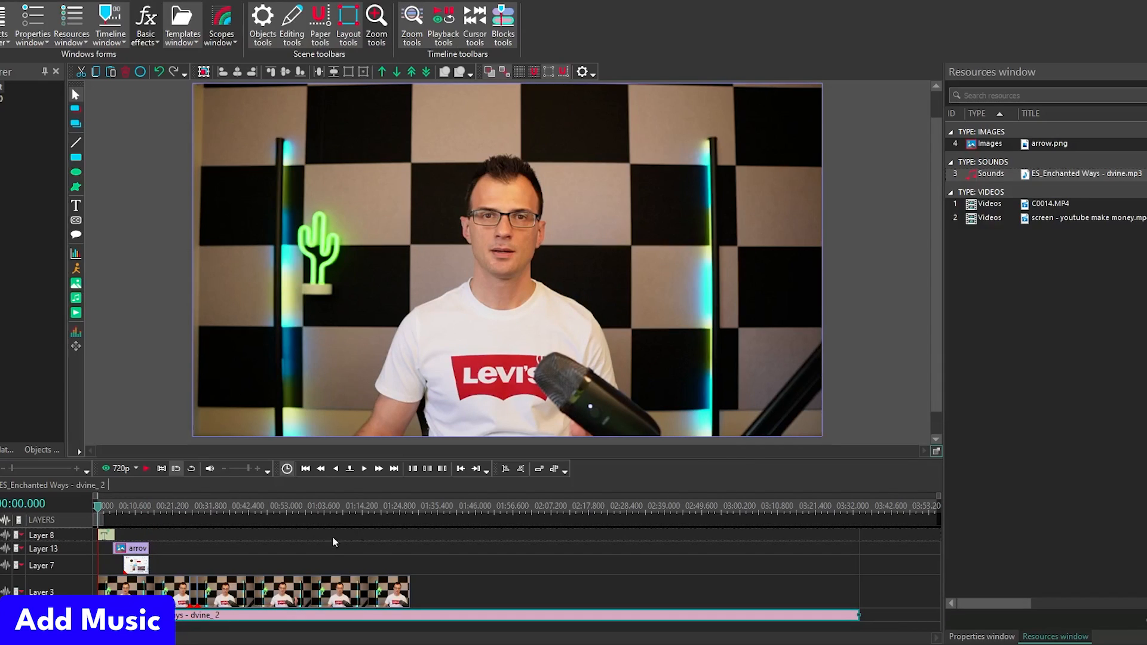
click(147, 470)
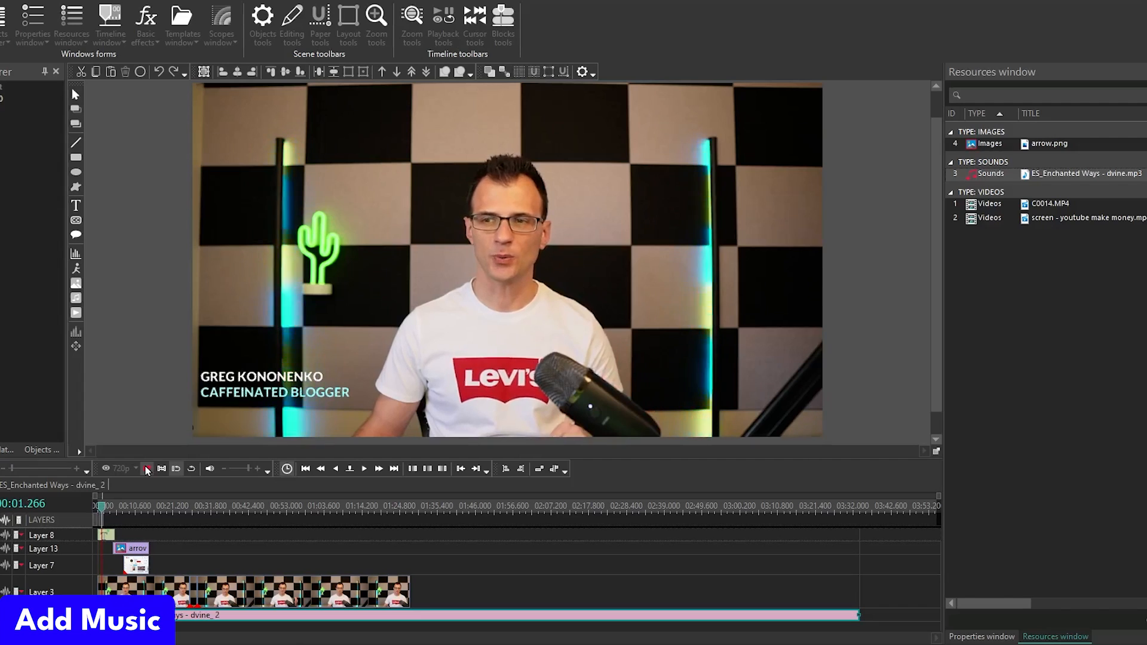
click(147, 469)
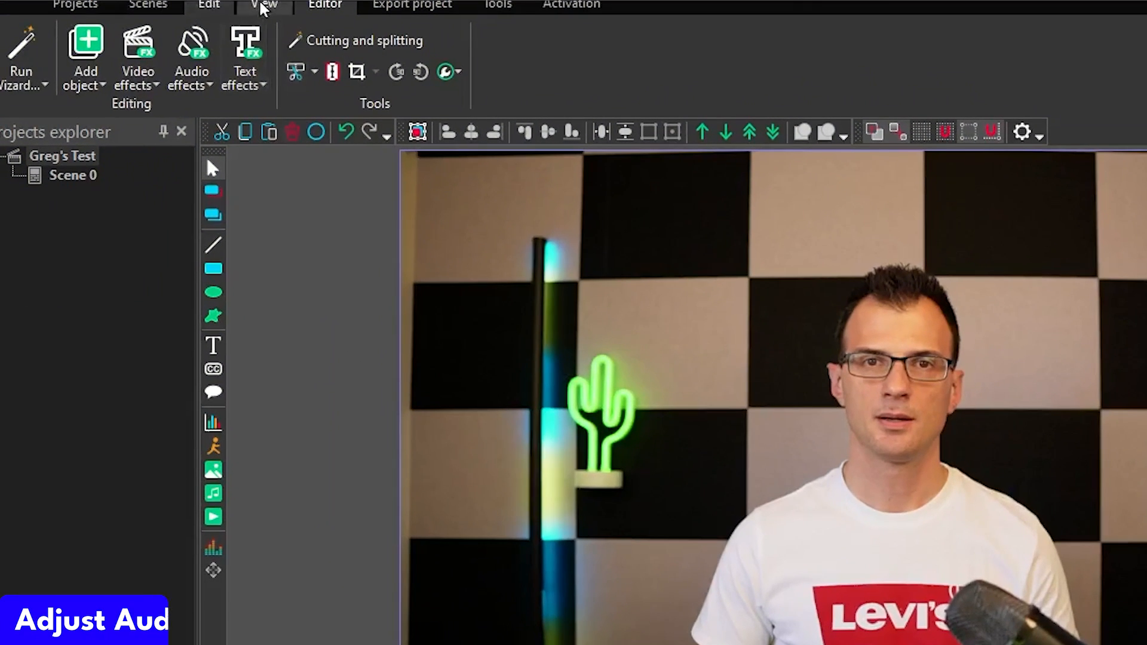
- Show the background music's properties and set its audio volume to -30.0 dB
click(158, 28)
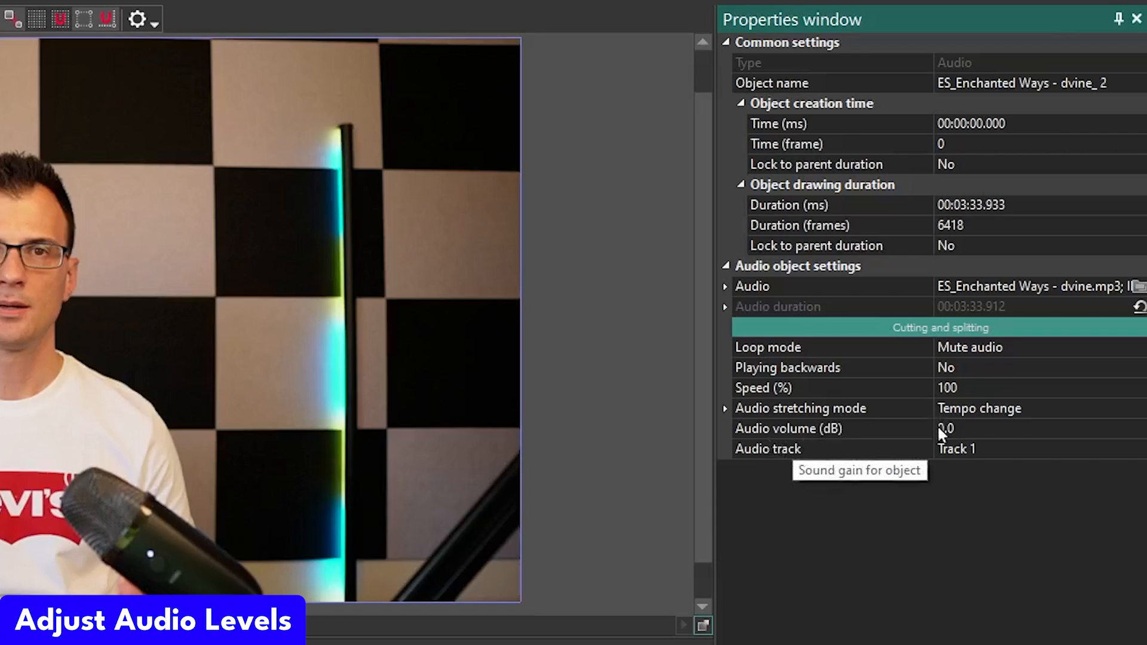
click(949, 429)
drag(1041, 426, 1024, 434)
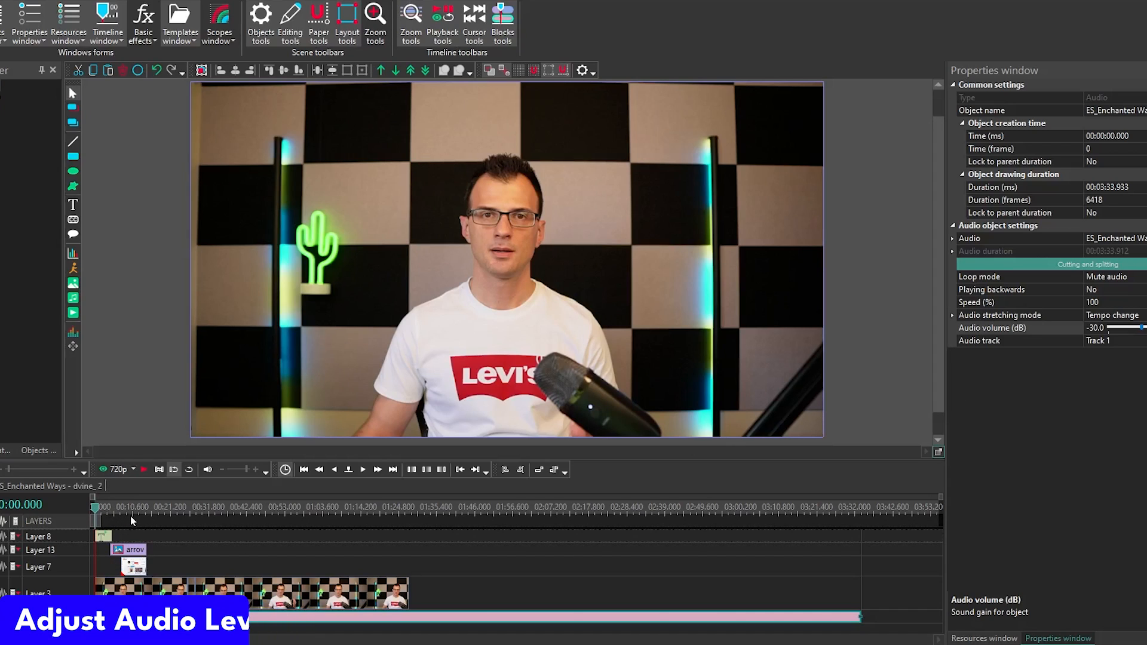
- Select all the presenter's clips on Layer 3 and show their basic effects settings at a usable width
click(475, 594)
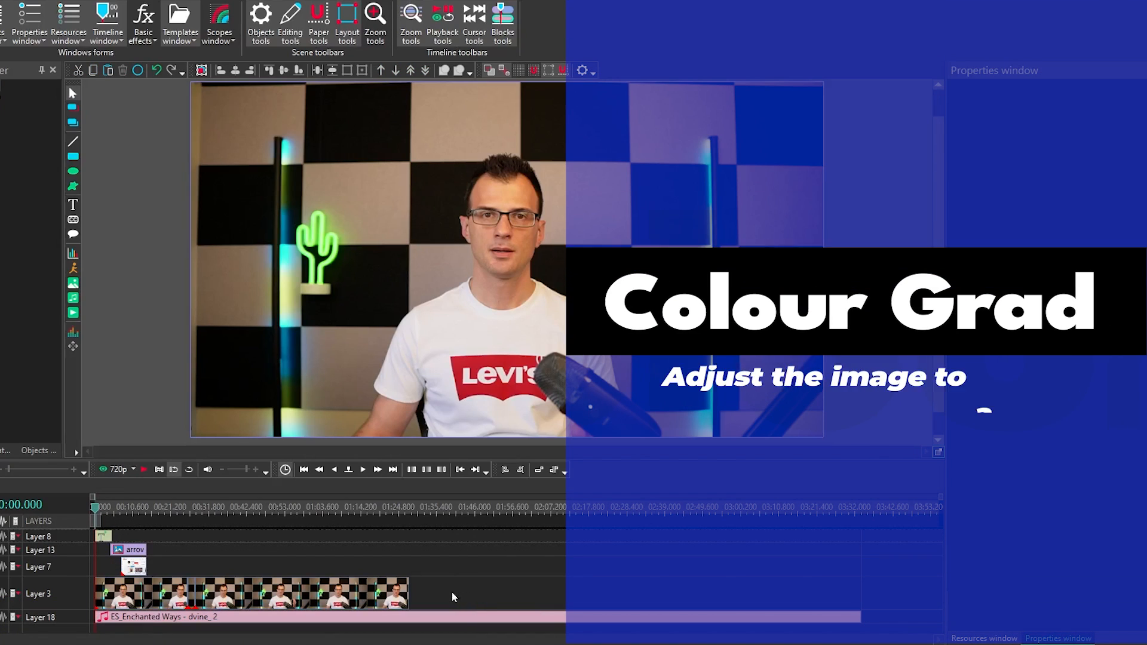
click(147, 594)
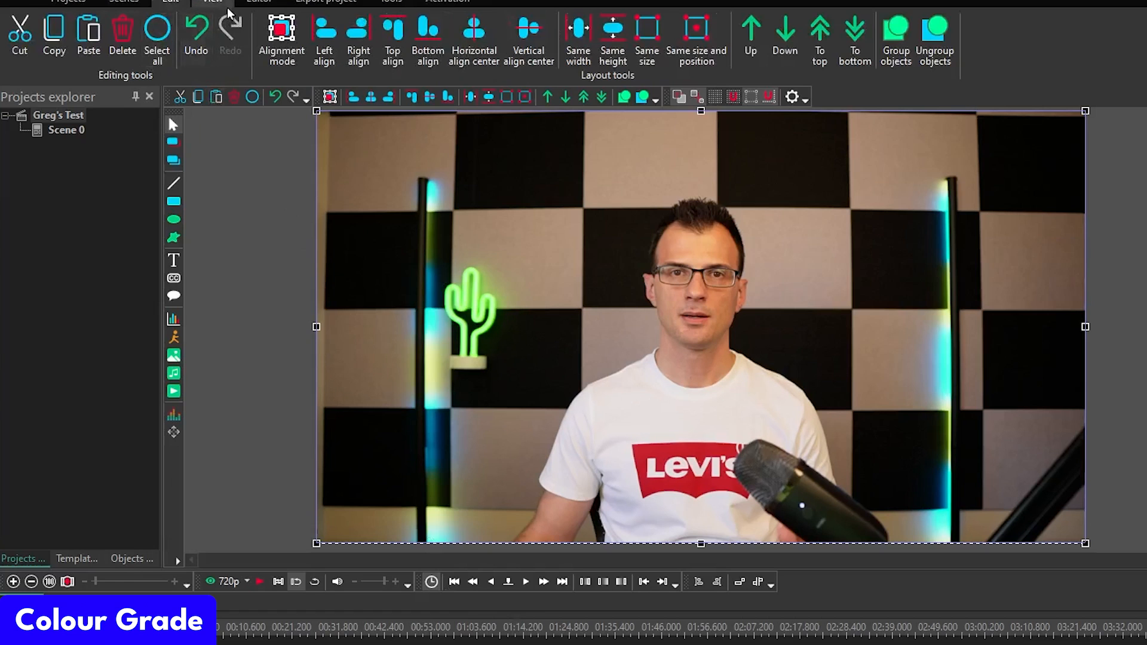
click(223, 4)
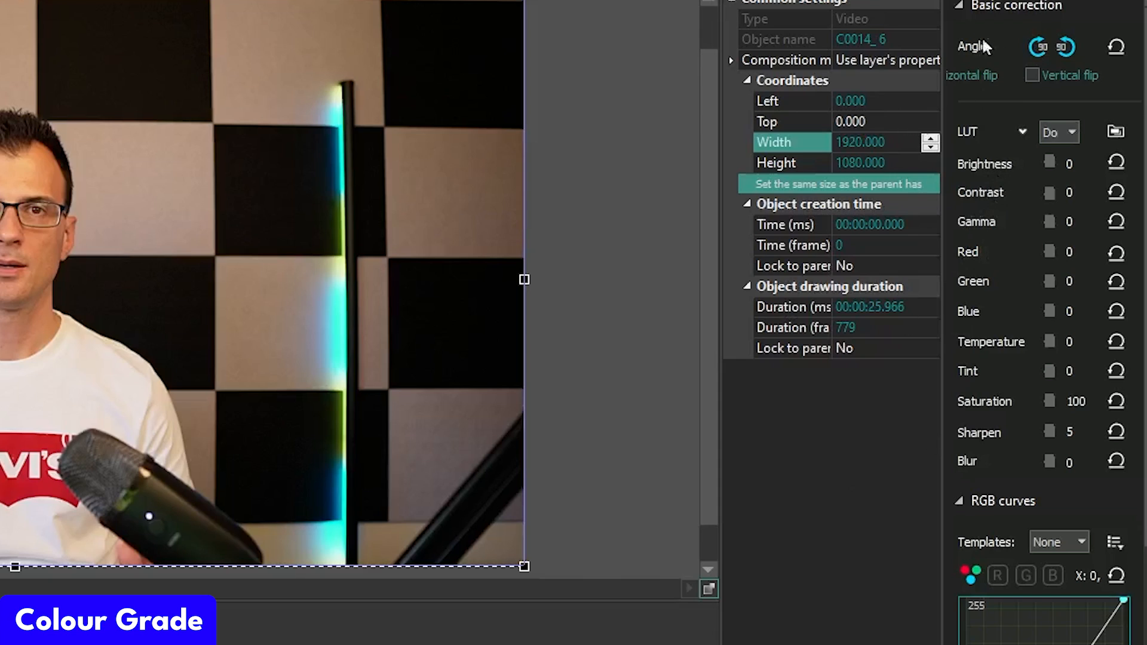
click(933, 3)
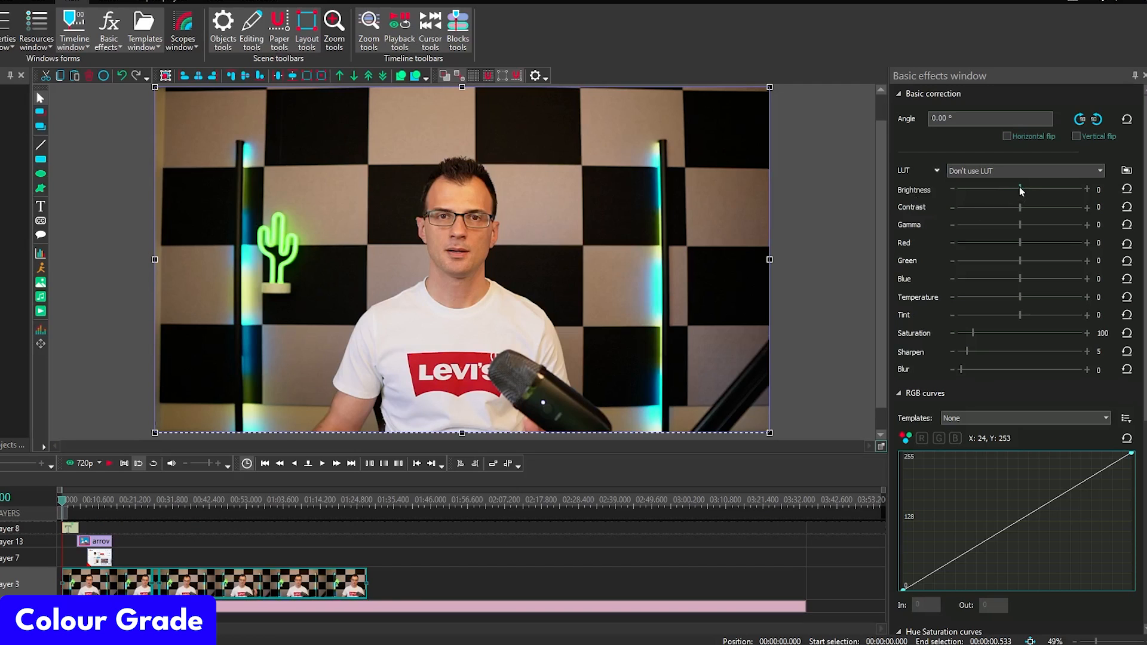
- Set the selected clips' brightness to 10, contrast to 1 and green to 1
drag(1021, 190, 1027, 190)
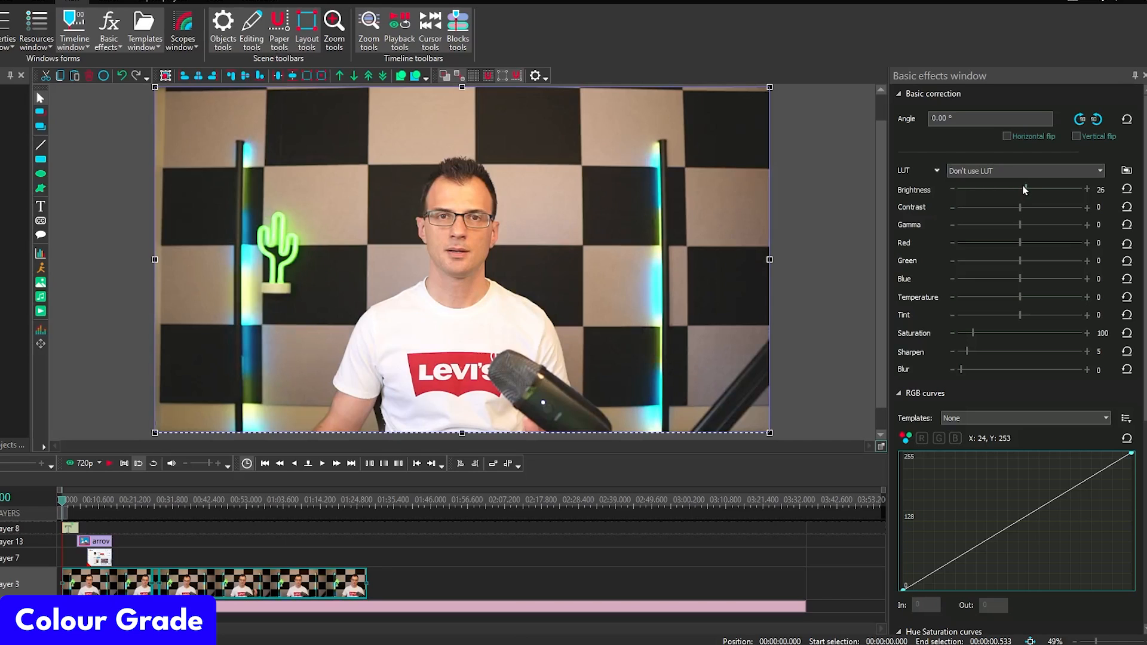
mouse_move(1026, 190)
mouse_down()
mouse_move(1013, 210)
mouse_move(1022, 212)
mouse_up()
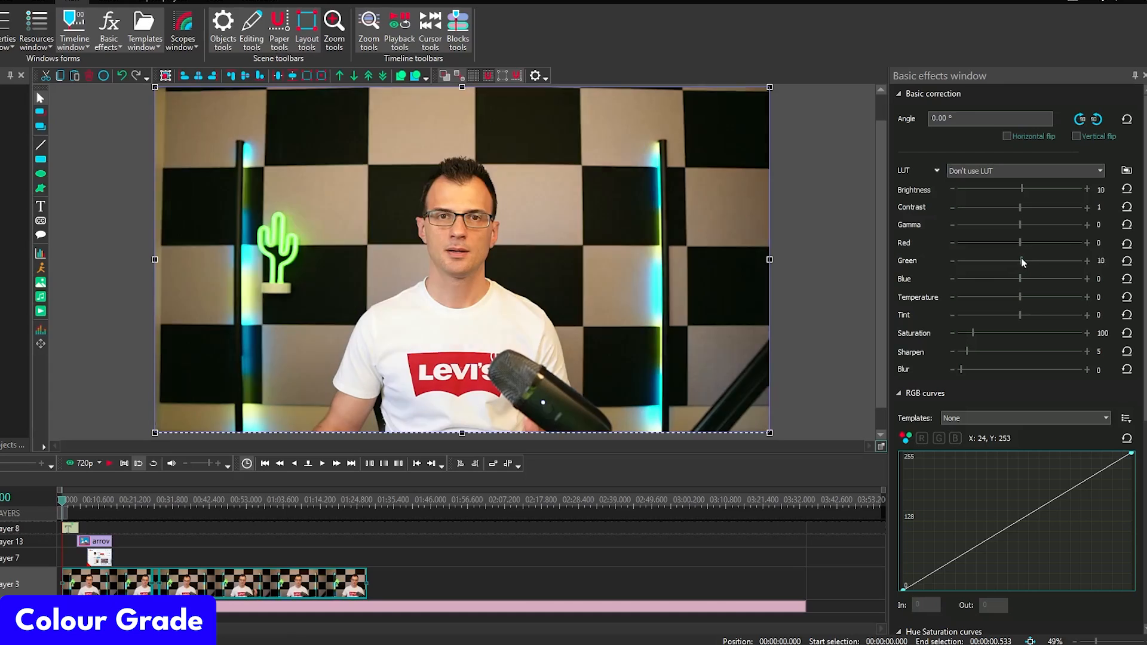
mouse_move(1021, 261)
mouse_down()
mouse_move(1037, 264)
mouse_move(1021, 260)
mouse_up()
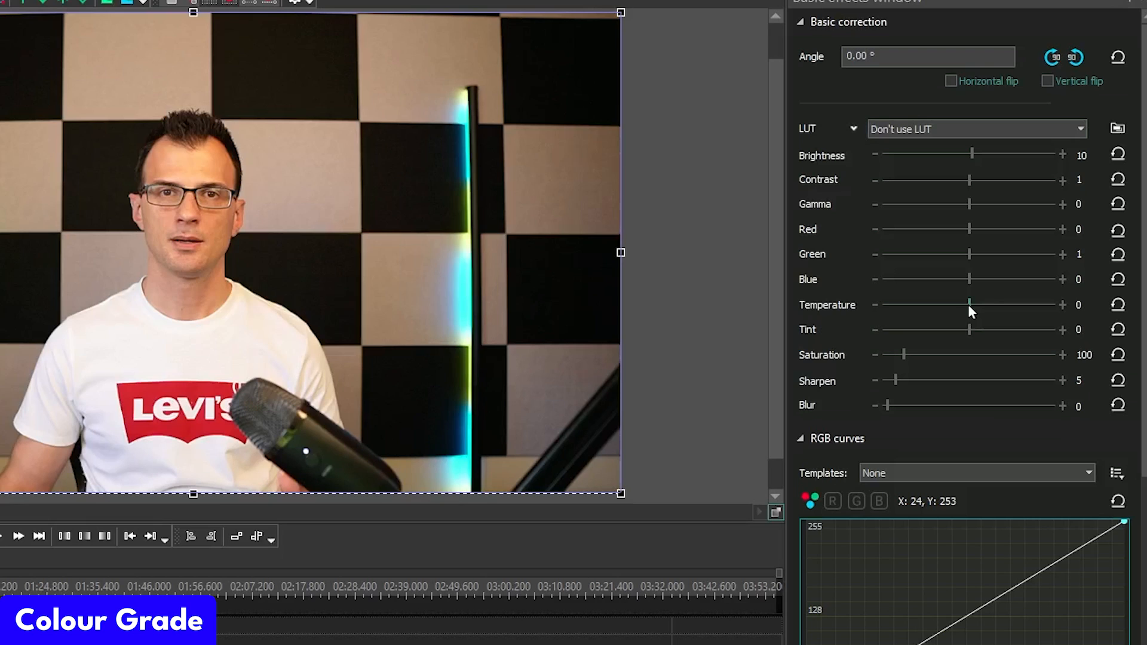
- Set the selected clips' temperature to -19 and look over the sharpening, RGB curves and hue saturation settings
drag(969, 305, 954, 305)
drag(954, 307, 977, 306)
click(988, 304)
click(992, 305)
drag(991, 305, 961, 308)
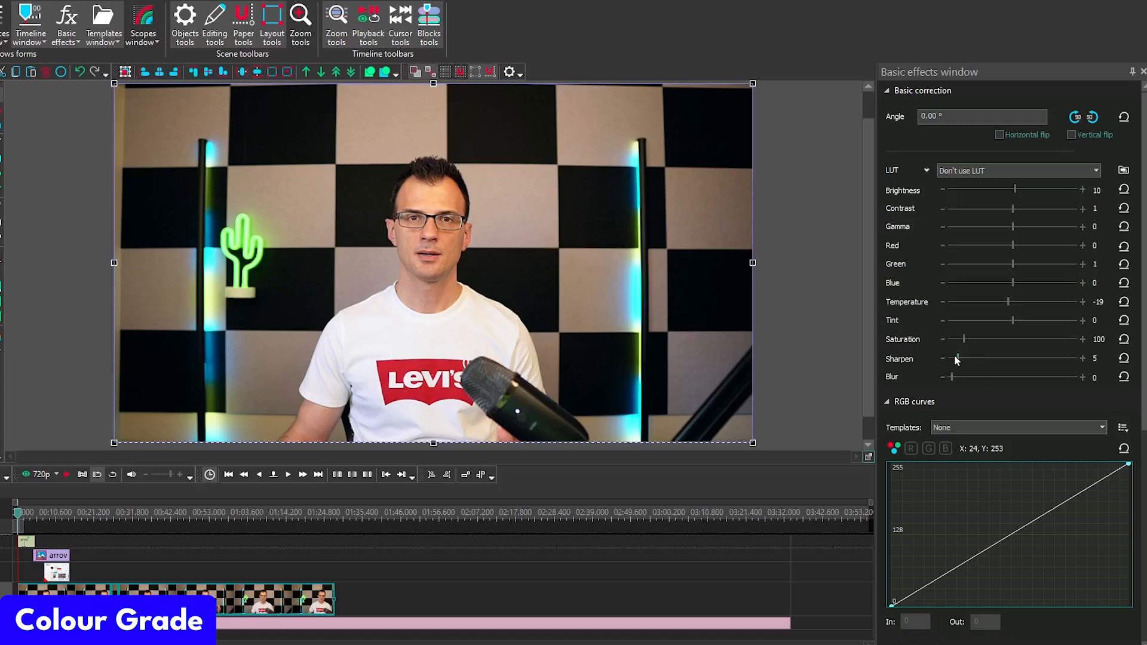
mouse_move(960, 359)
mouse_down()
mouse_move(992, 362)
mouse_move(960, 363)
mouse_up()
drag(1143, 230, 1144, 450)
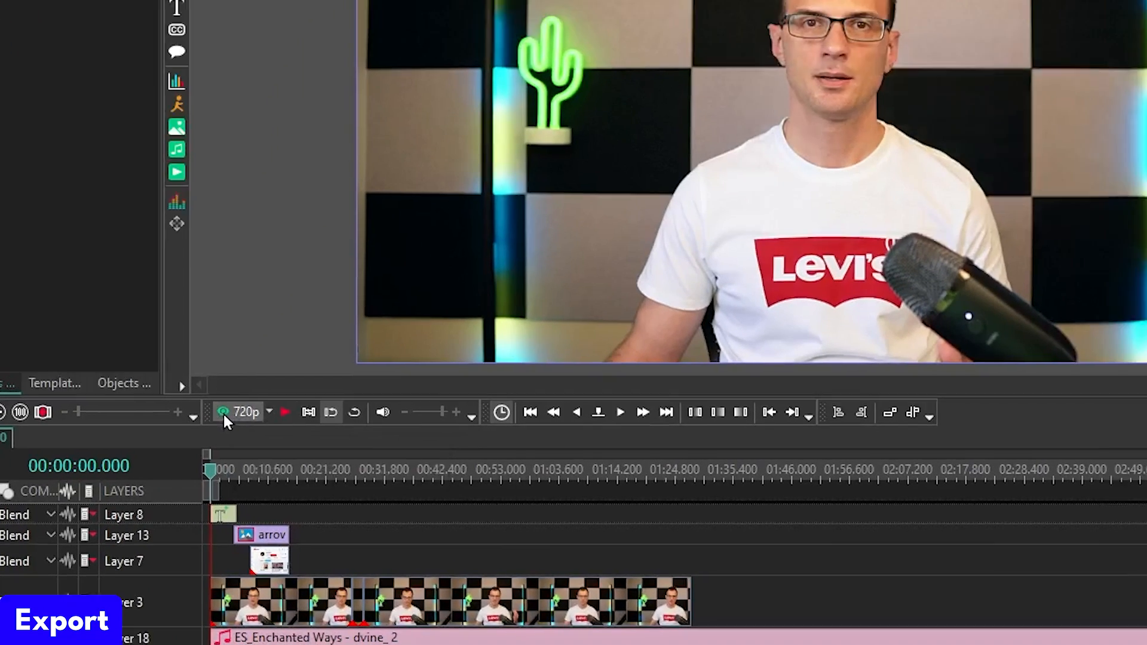
- Preview the scene at 720p in a maximized player, pause it and close the preview
click(224, 413)
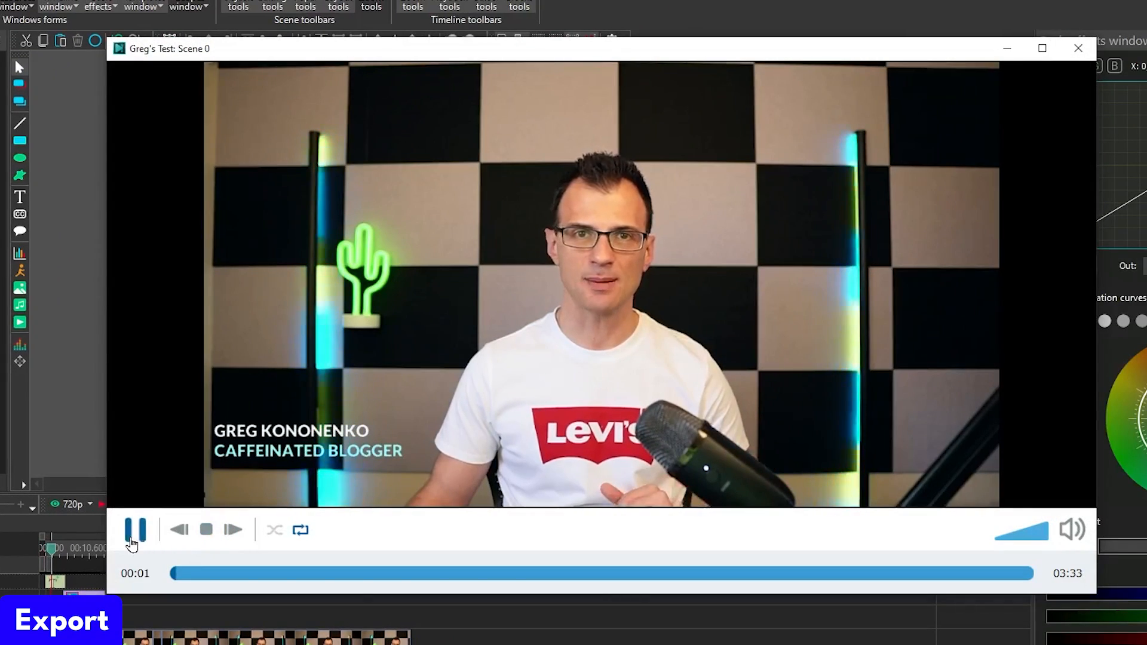
click(133, 532)
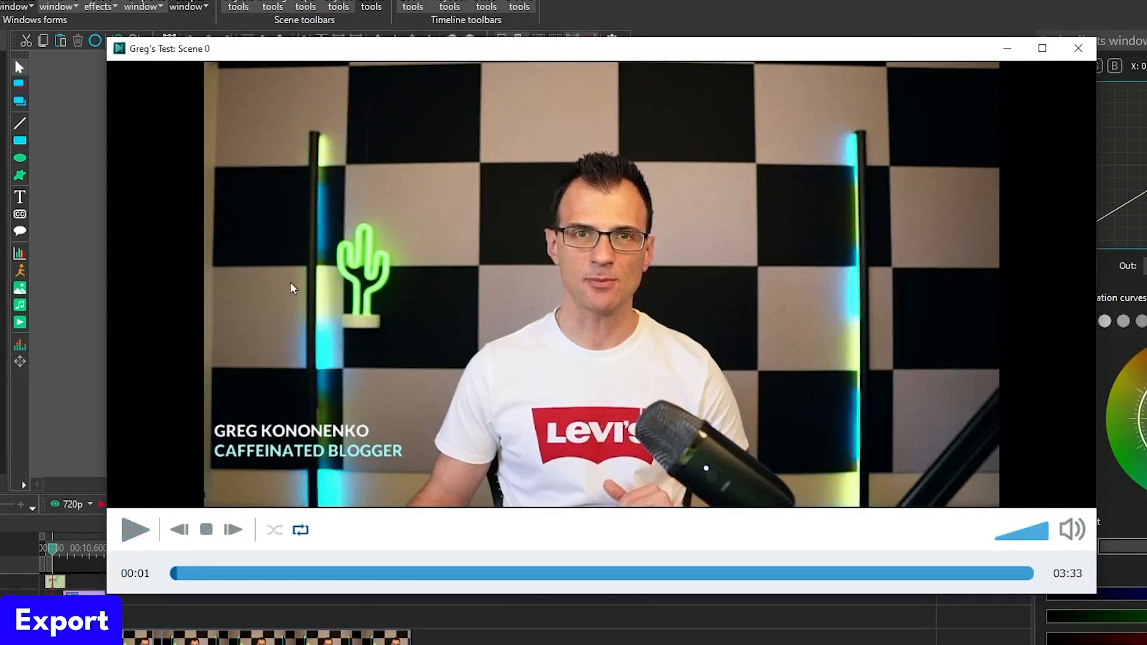
click(1045, 49)
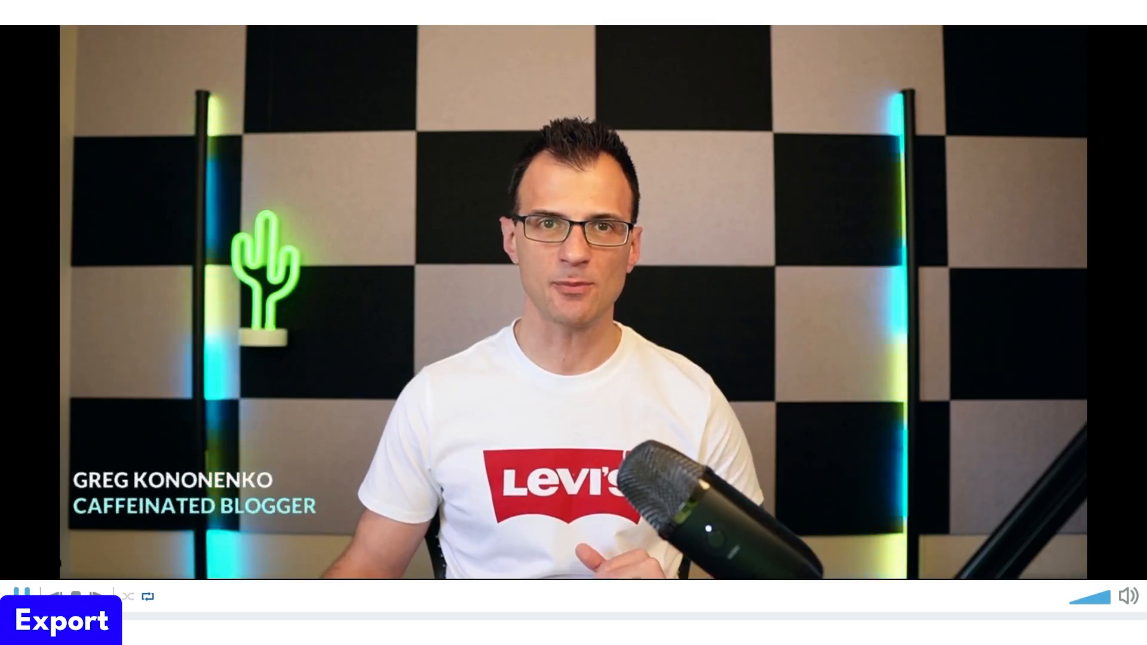
click(274, 407)
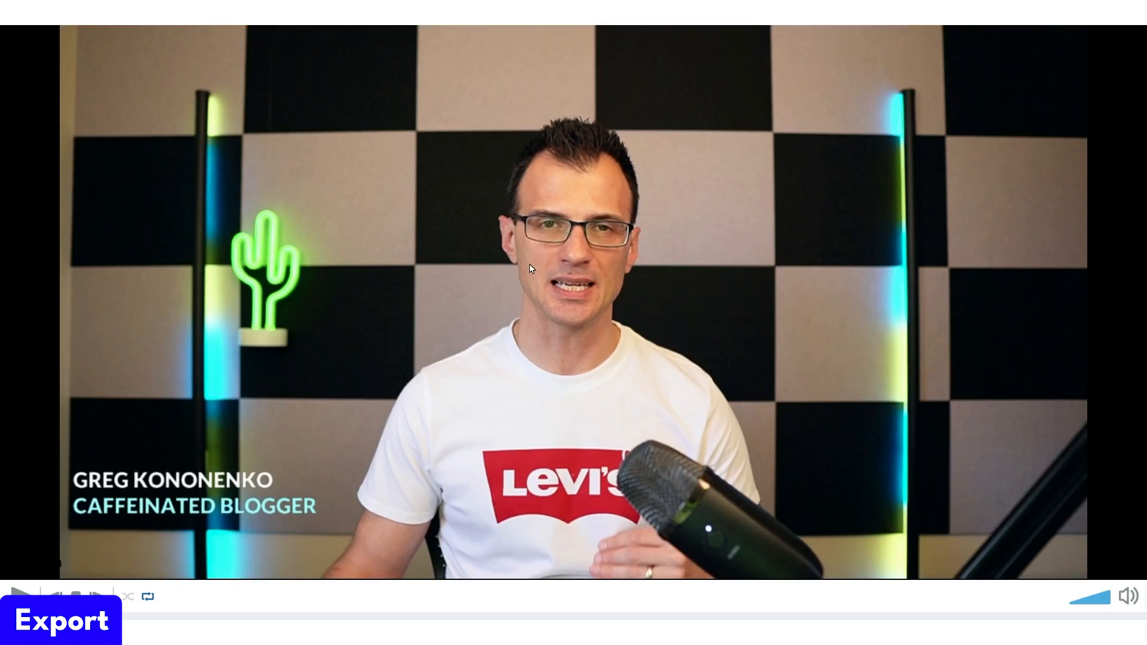
click(1106, 10)
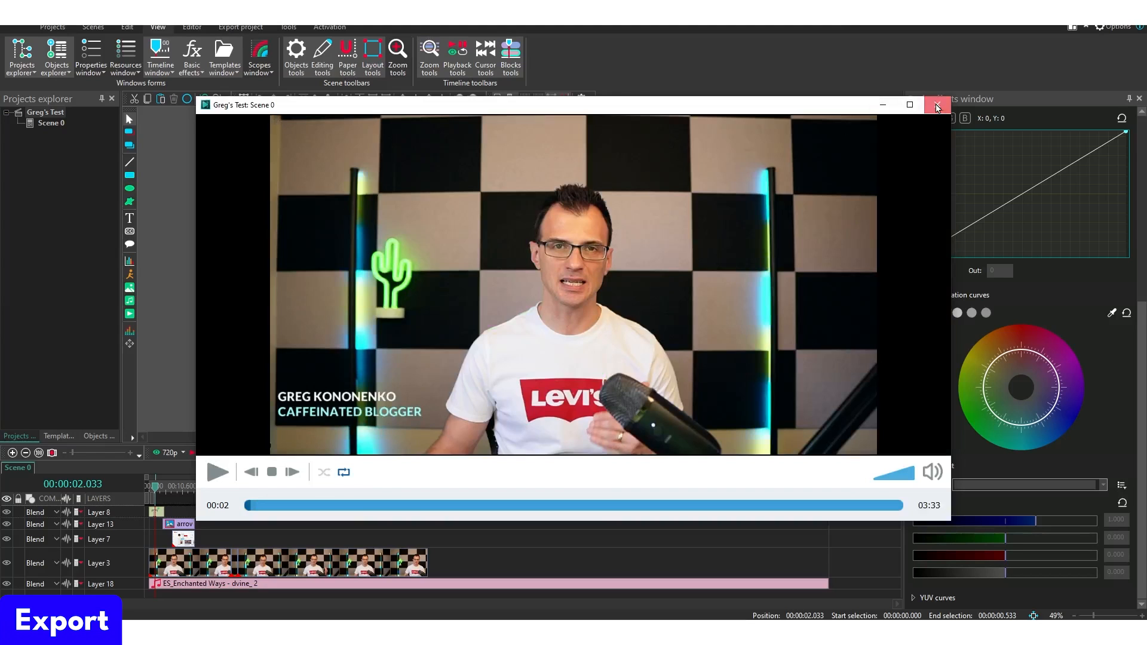
click(937, 106)
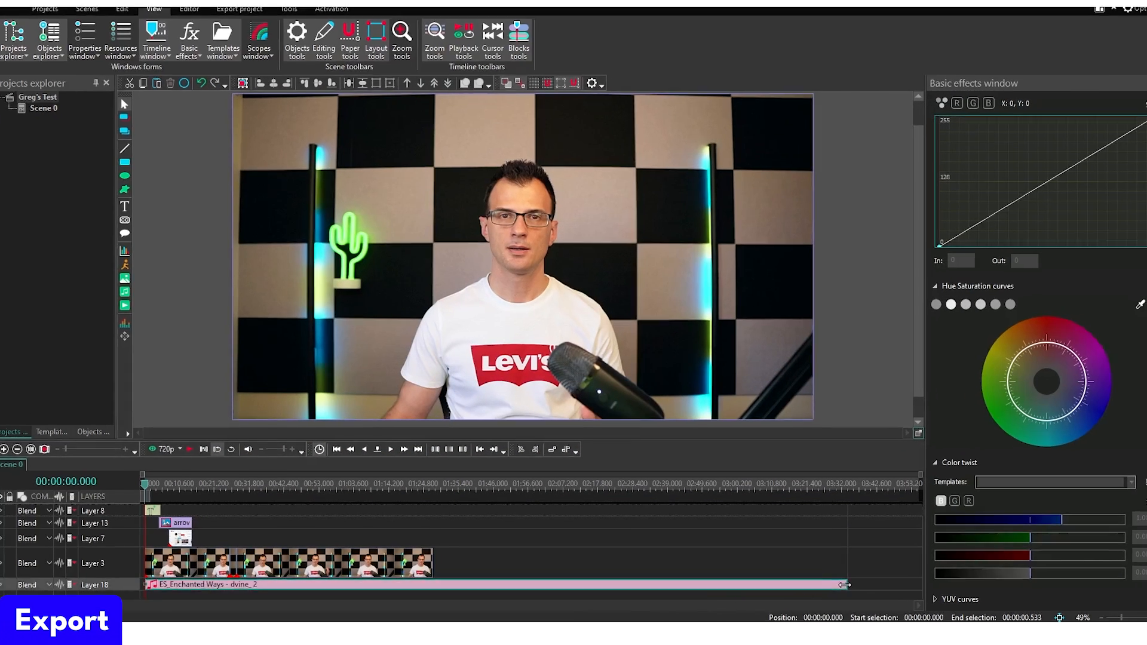
- Trim the end of the background music on Layer 18 to match the end of the presenter's footage
drag(828, 587, 423, 590)
drag(493, 604, 493, 604)
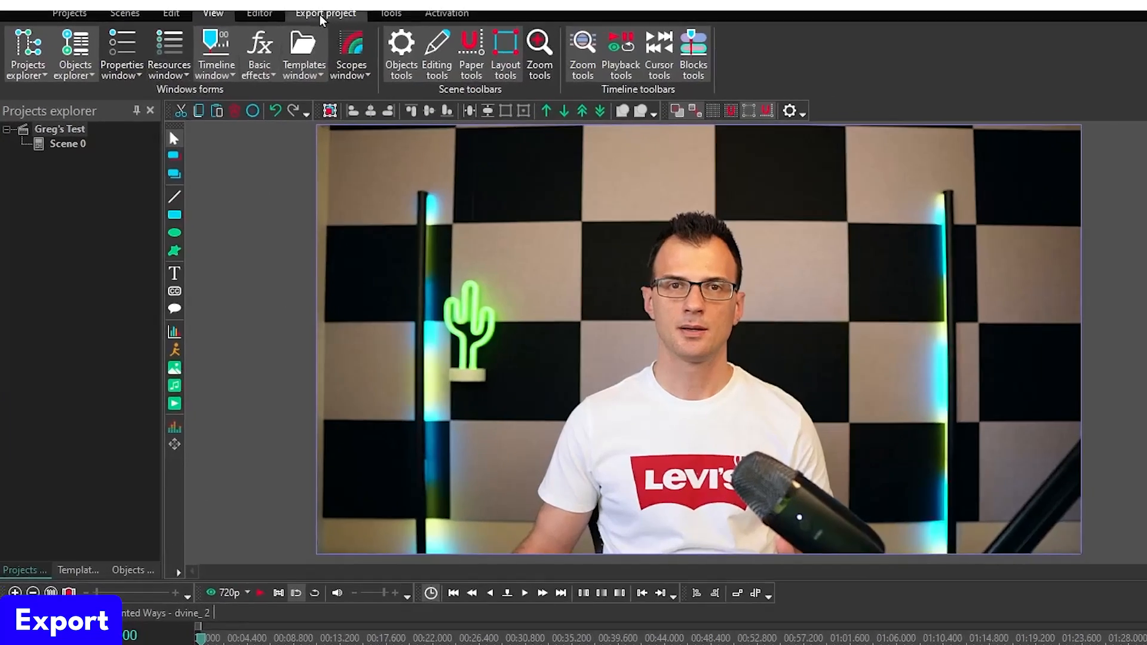
- Set up a web export for YouTube with the H.264 / AVC profile at Ultra Quality, CRF 20 and AAC 320 kbps audio
click(240, 28)
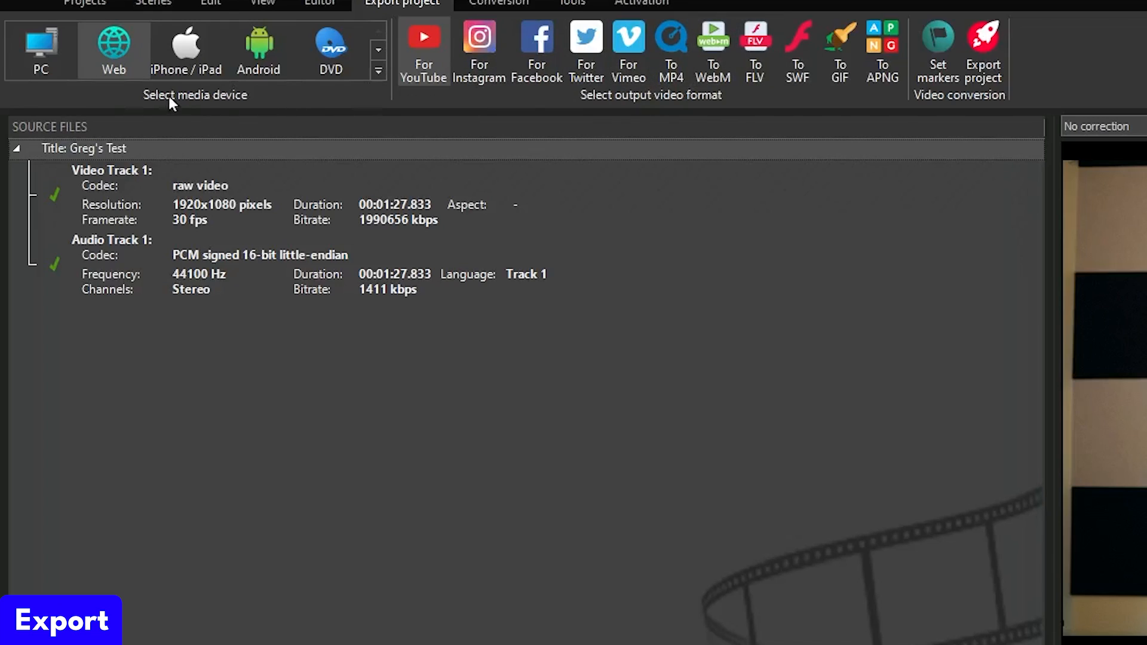
click(110, 34)
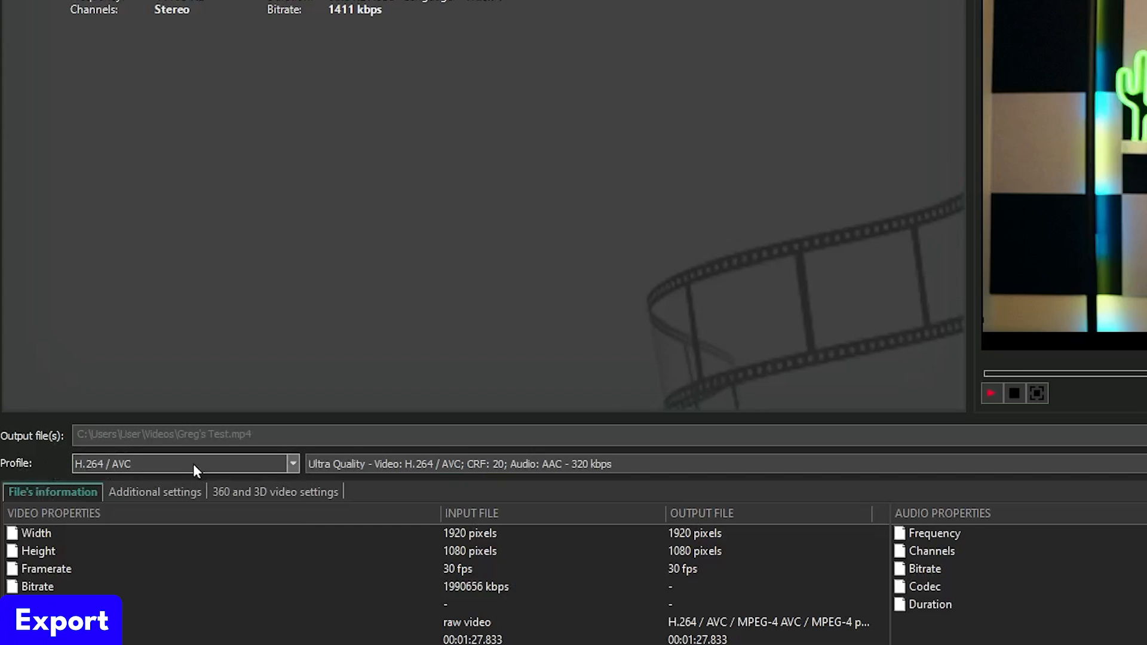
click(135, 498)
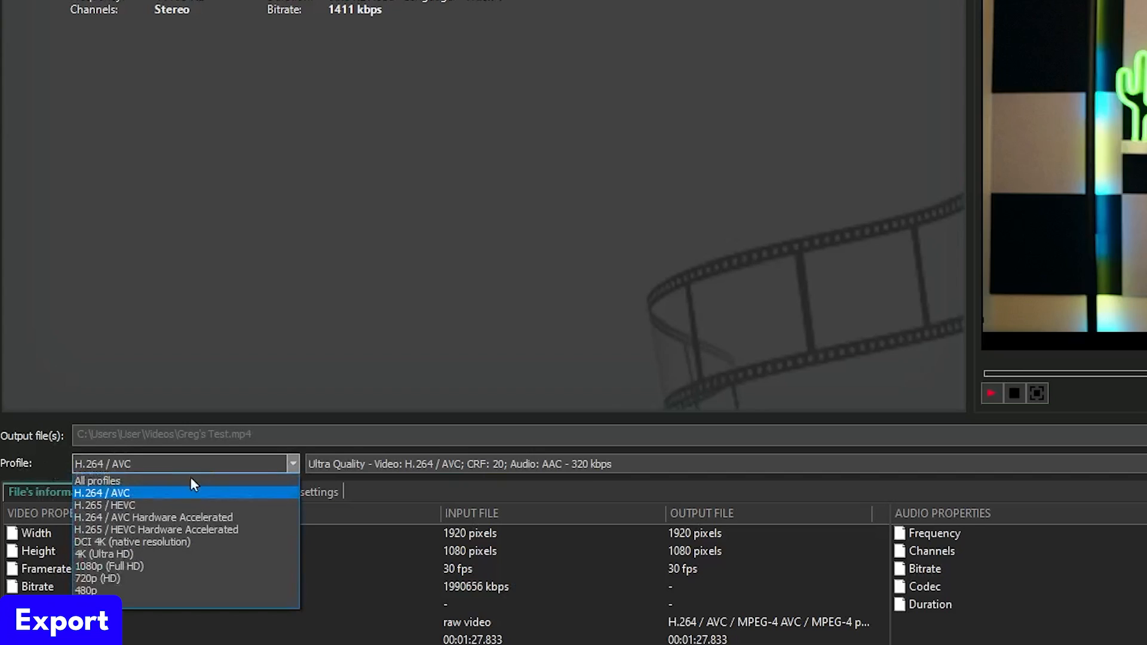
click(187, 464)
click(350, 465)
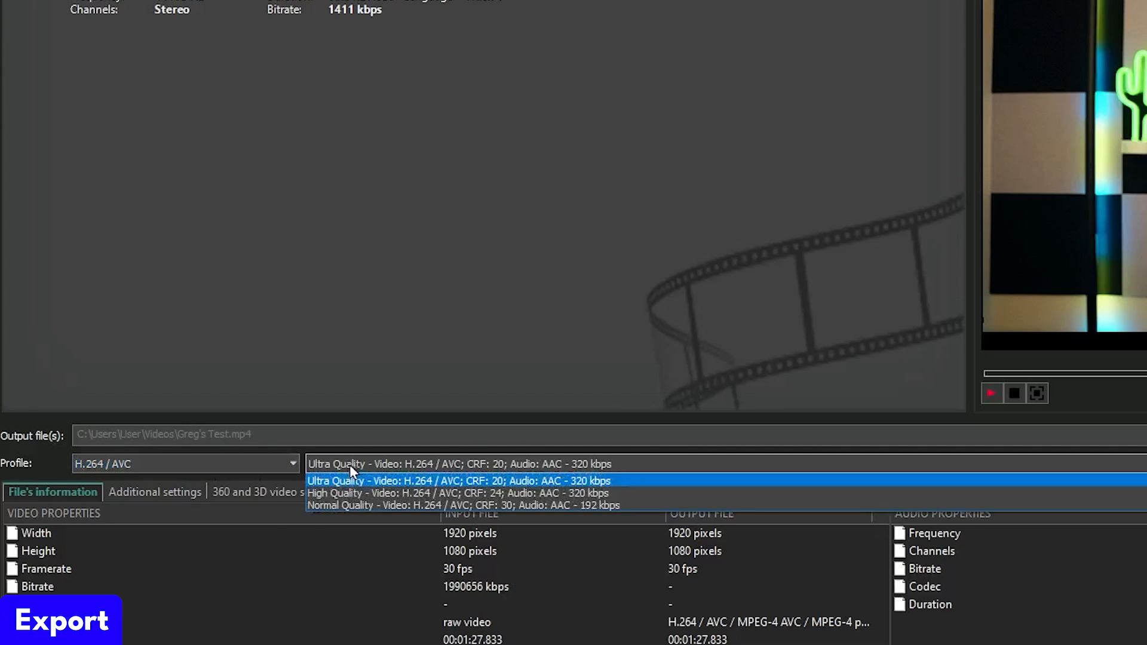
click(359, 480)
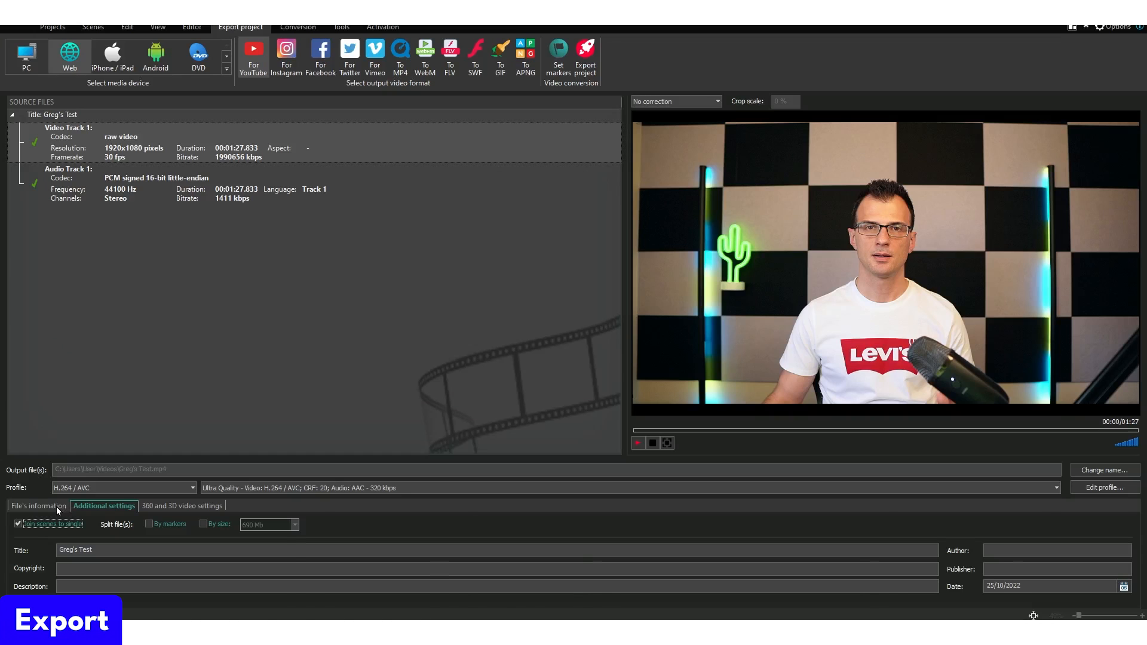
- Review the output file's information and export the project, continuing without premium features
click(57, 508)
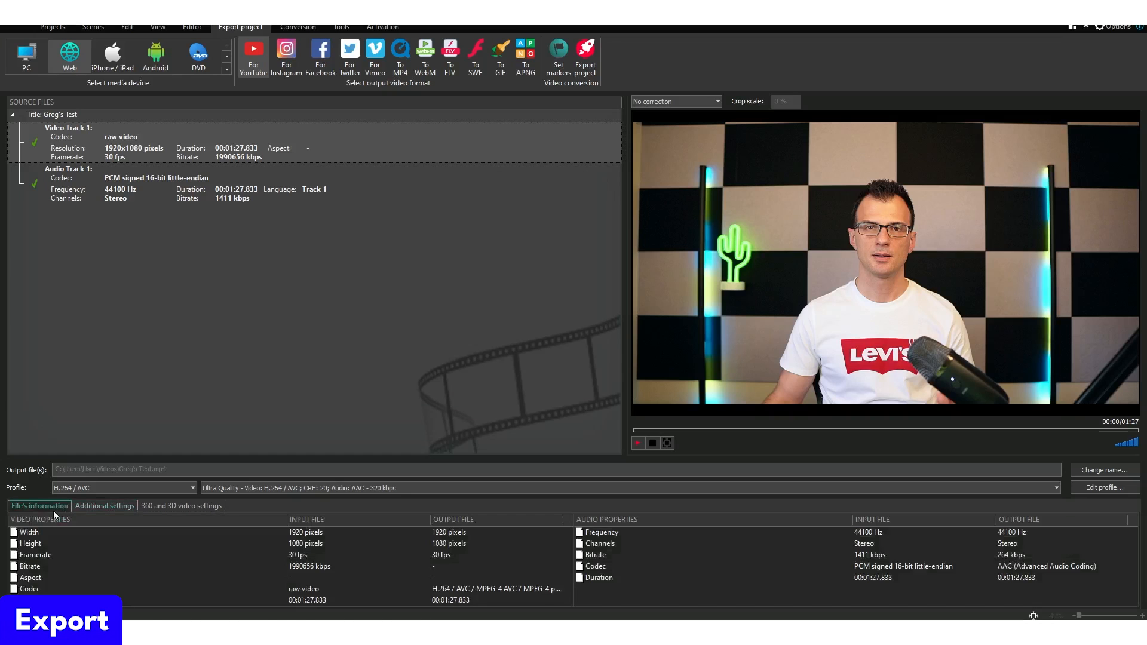
click(162, 506)
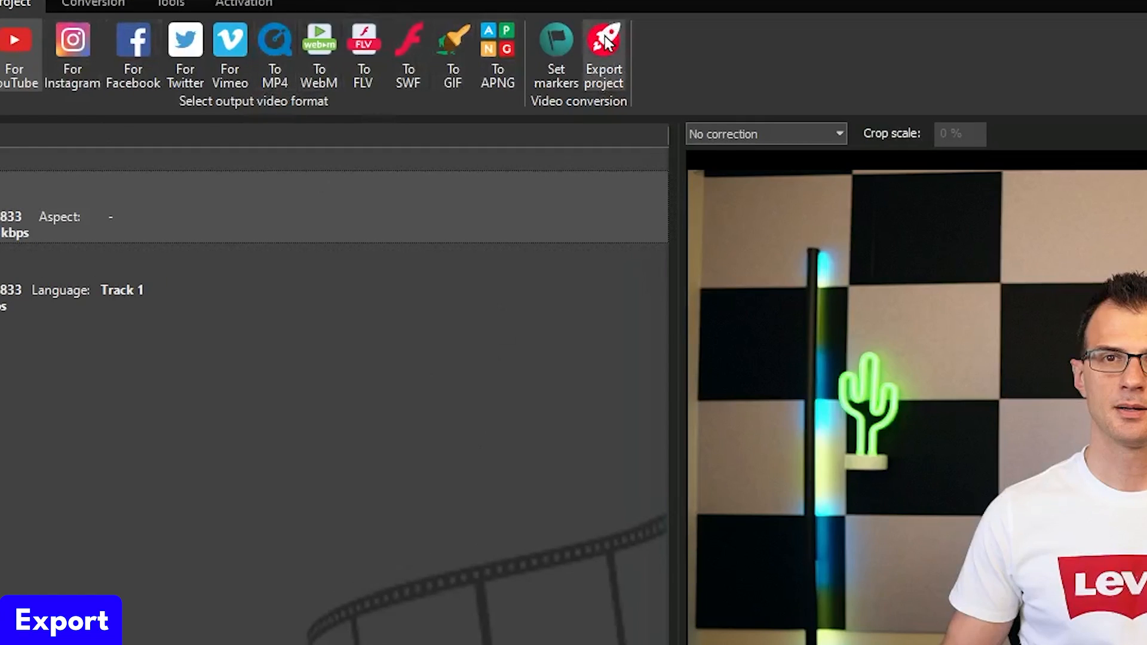
click(605, 40)
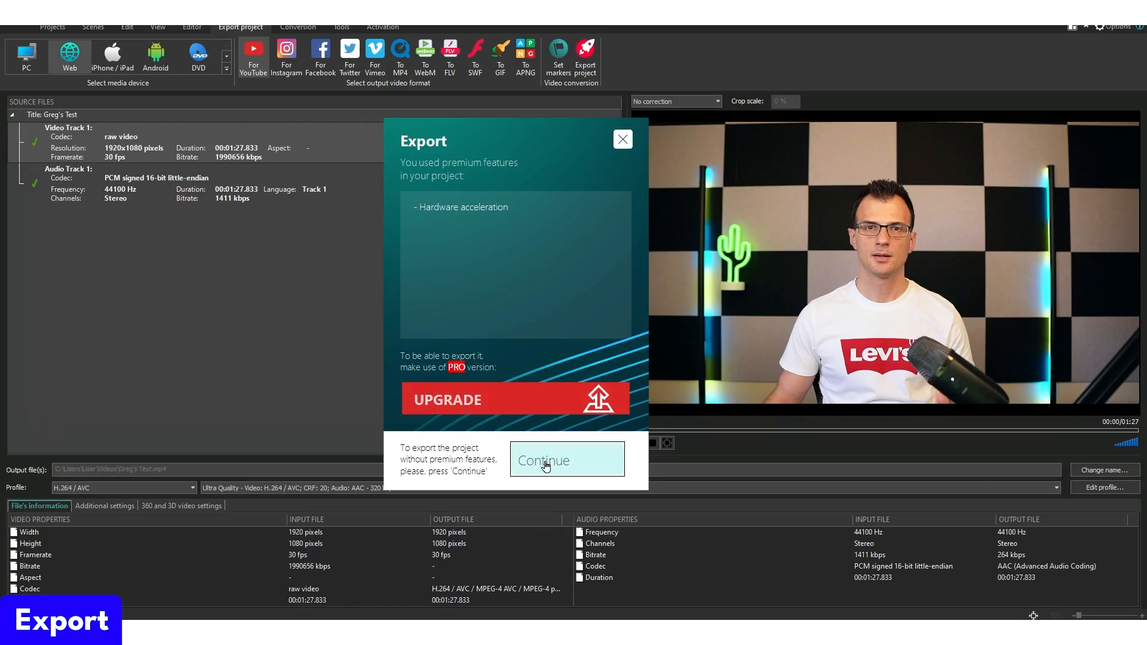
click(545, 466)
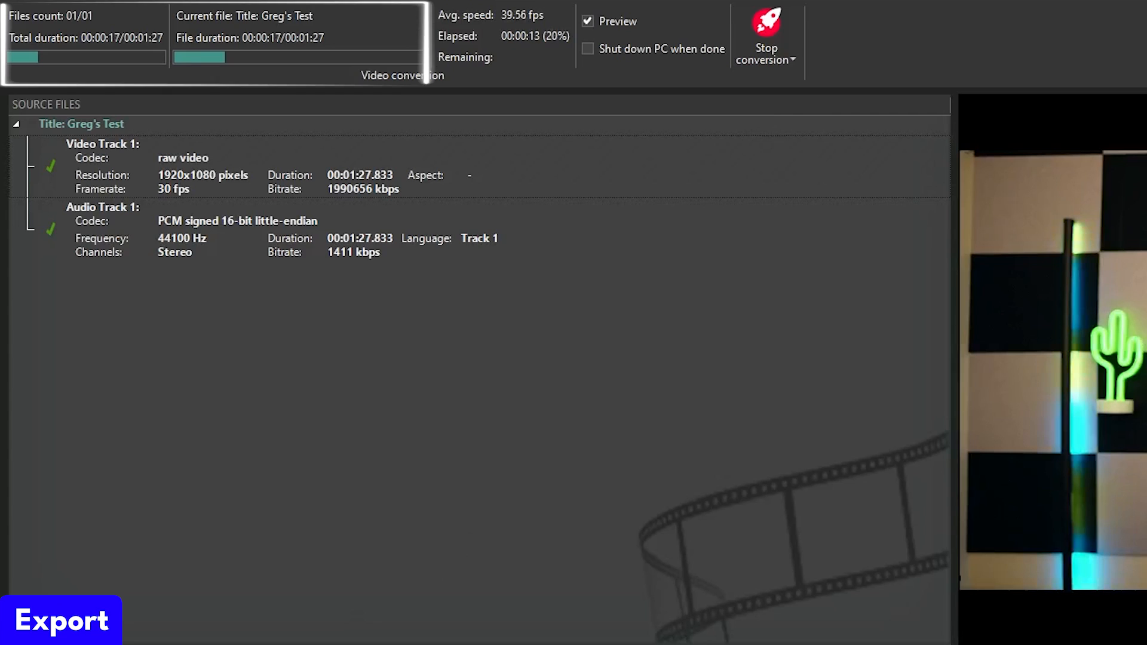